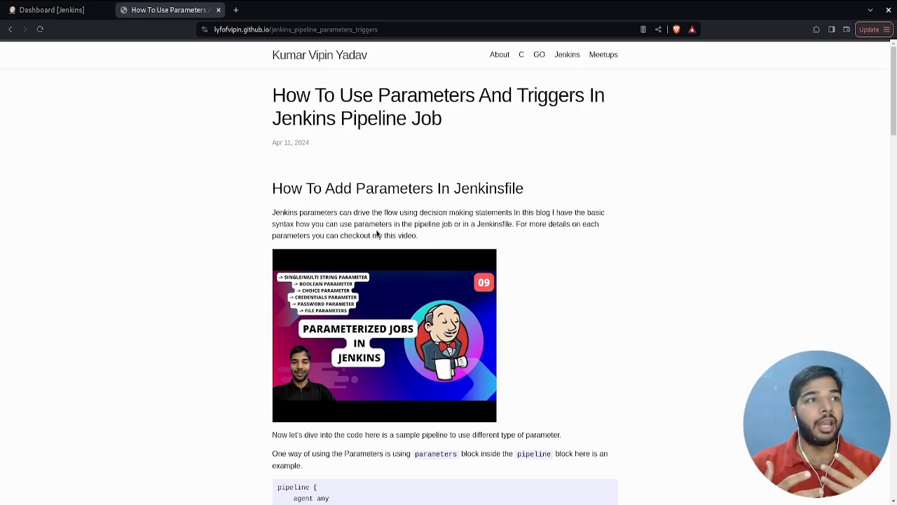
- Examine the sample pipeline's parameters block and its boolean, choice, string and file parameter declarations
{"action": "scroll", "coordinate": [377, 234], "scroll_direction": "down", "scroll_amount": 4}
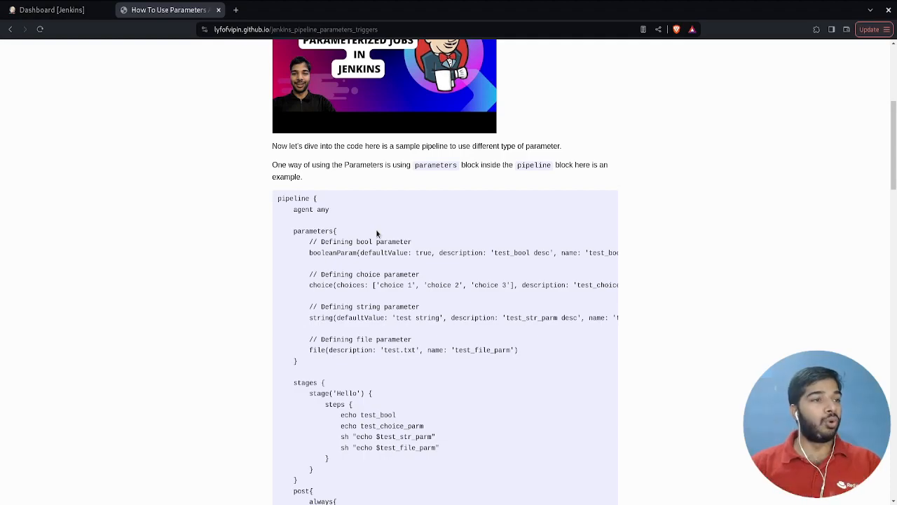
{"action": "scroll", "coordinate": [376, 233], "scroll_direction": "down", "scroll_amount": 2}
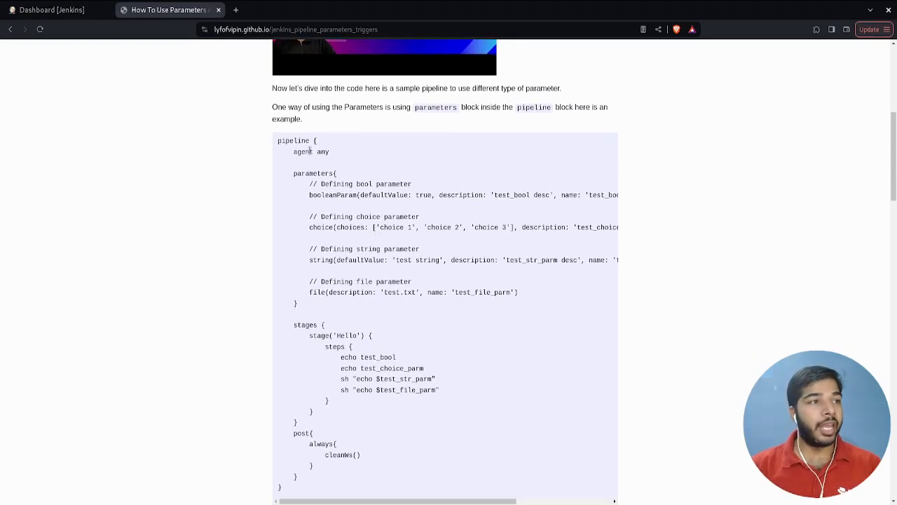
{"action": "left_click_drag", "start_coordinate": [300, 141], "coordinate": [383, 390]}
{"action": "left_click", "coordinate": [403, 488]}
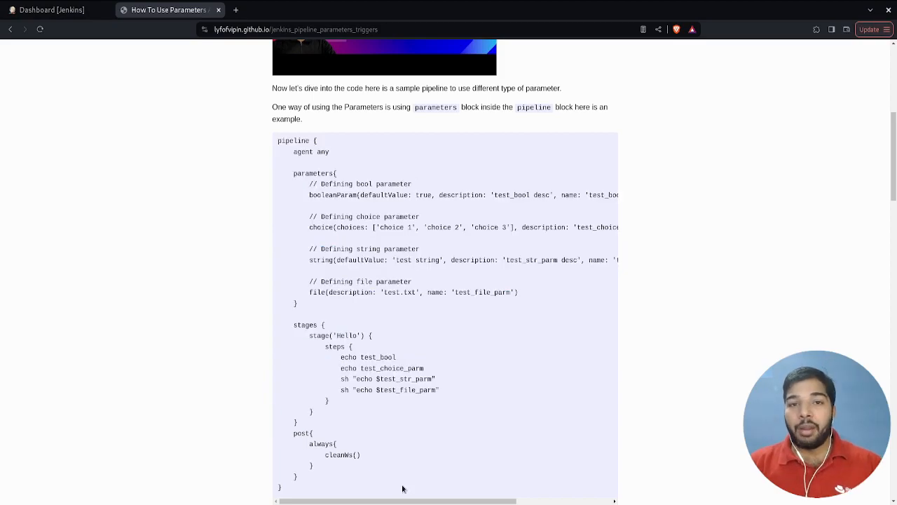
{"action": "left_click_drag", "start_coordinate": [294, 172], "coordinate": [321, 305]}
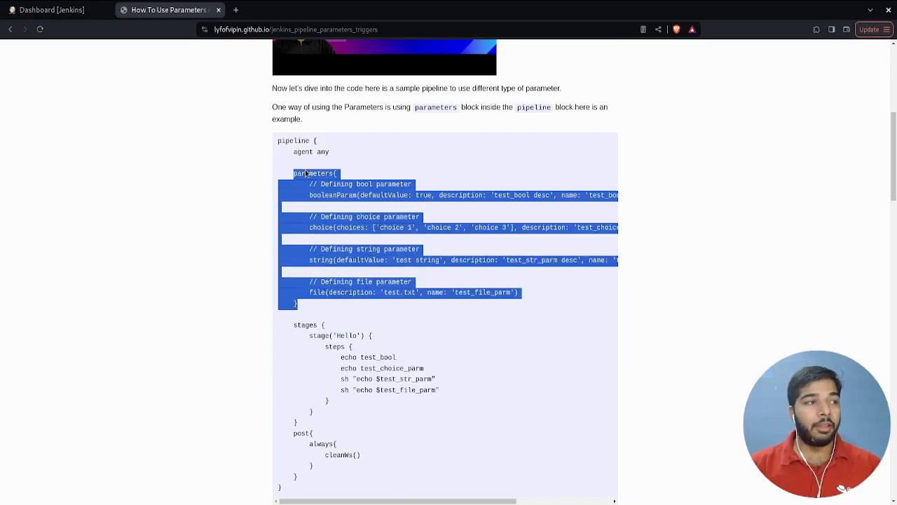
{"action": "double_click", "coordinate": [305, 173]}
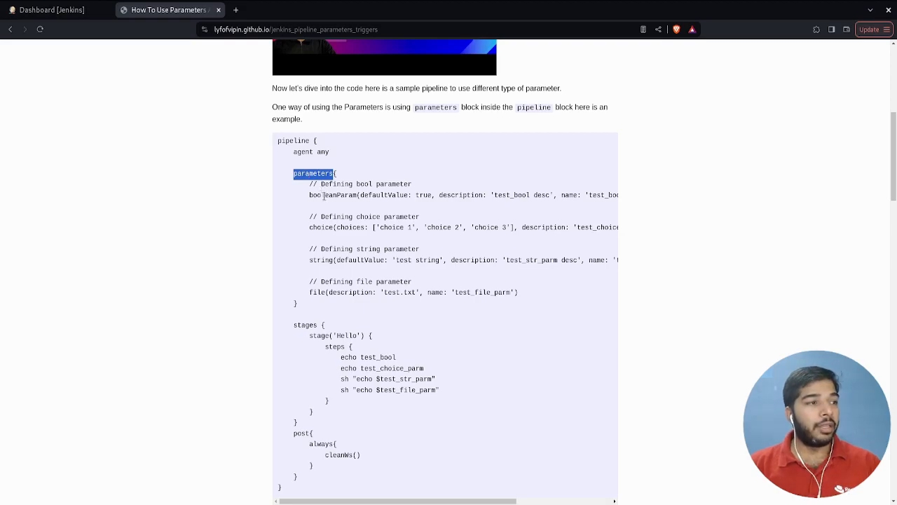
{"action": "double_click", "coordinate": [323, 196]}
{"action": "double_click", "coordinate": [329, 227]}
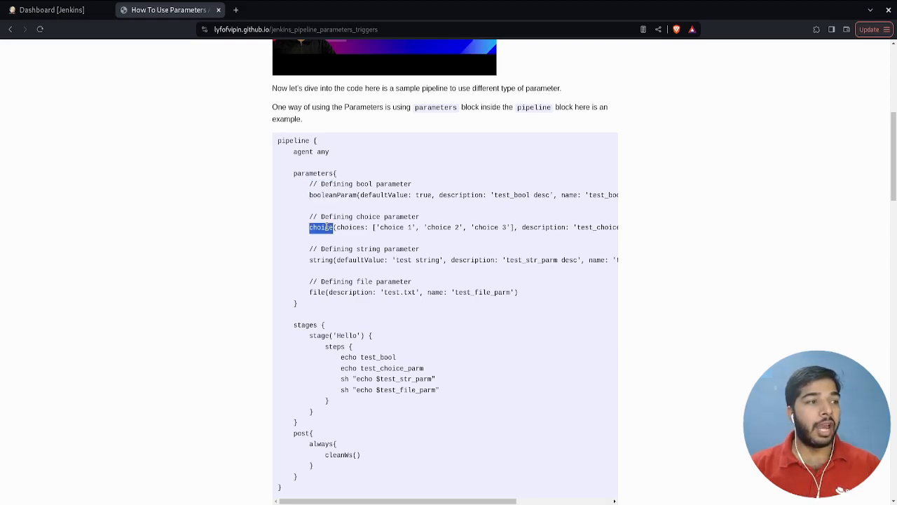
{"action": "double_click", "coordinate": [322, 259]}
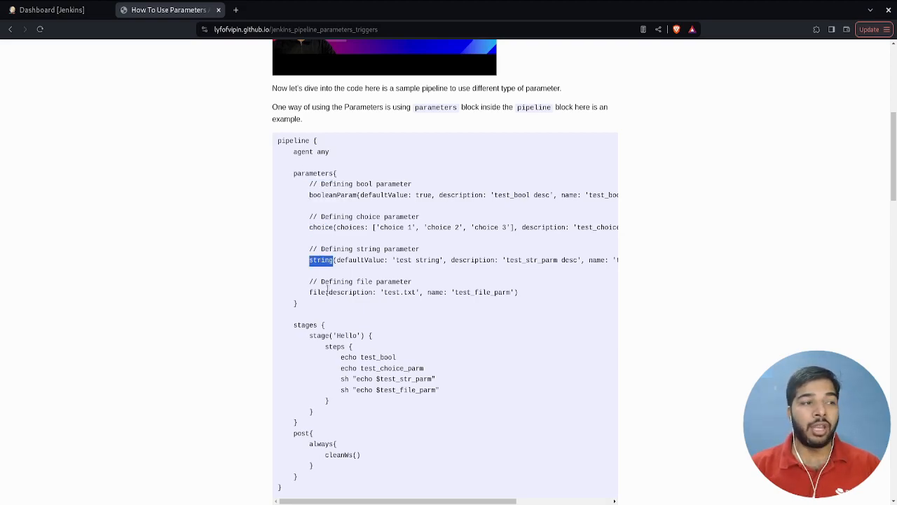
{"action": "double_click", "coordinate": [321, 292]}
{"action": "left_click_drag", "start_coordinate": [299, 185], "coordinate": [394, 304]}
{"action": "left_click", "coordinate": [380, 289]}
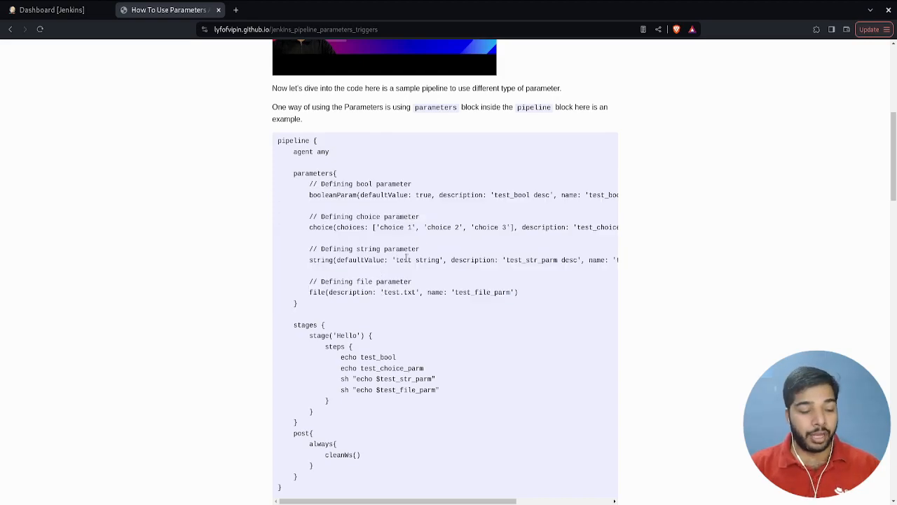
- Review the boolean and string parameters' default values and the choice parameter's list of choices
{"action": "double_click", "coordinate": [389, 196]}
{"action": "double_click", "coordinate": [423, 196]}
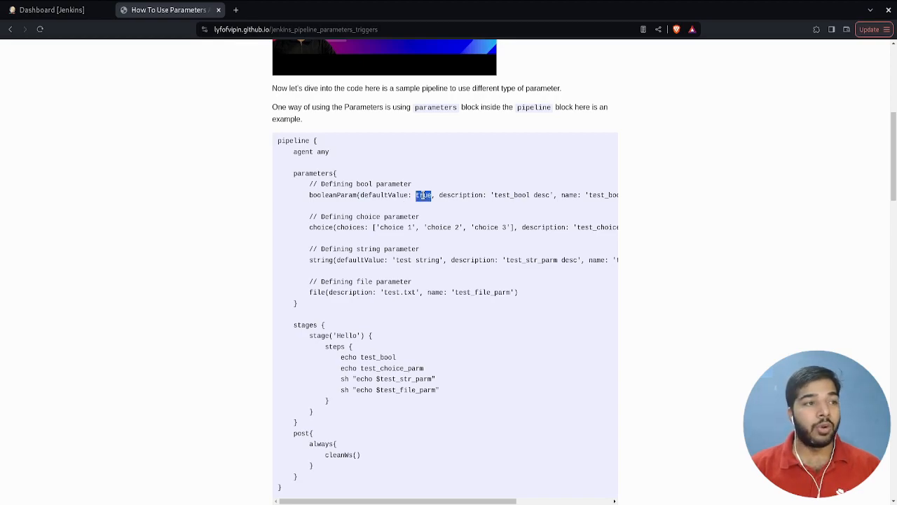
{"action": "left_click", "coordinate": [345, 225]}
{"action": "double_click", "coordinate": [350, 227]}
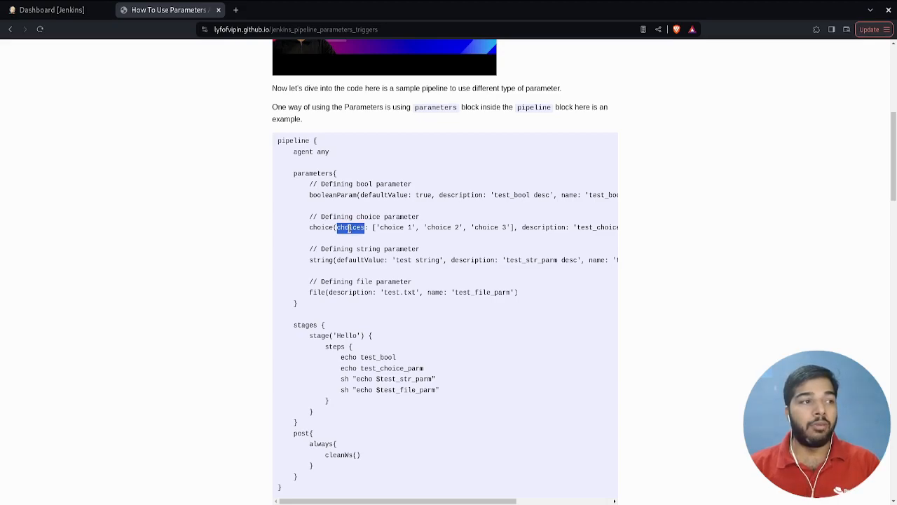
{"action": "left_click_drag", "start_coordinate": [372, 227], "coordinate": [515, 228]}
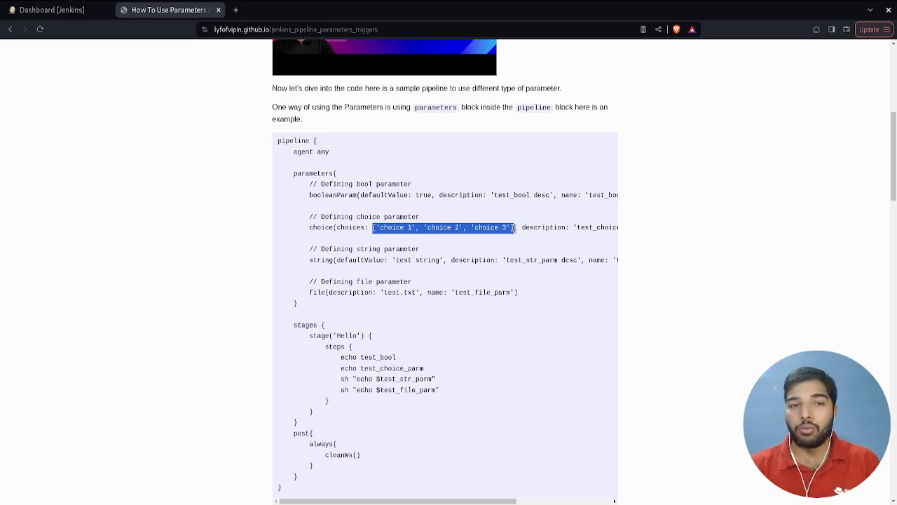
{"action": "scroll", "coordinate": [515, 228], "scroll_direction": "down", "scroll_amount": 1}
{"action": "double_click", "coordinate": [350, 203]}
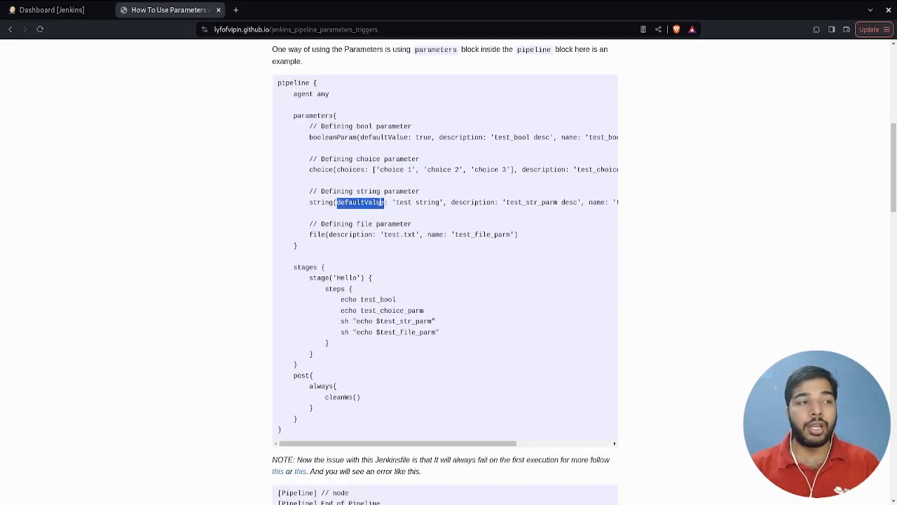
{"action": "left_click_drag", "start_coordinate": [392, 202], "coordinate": [443, 202]}
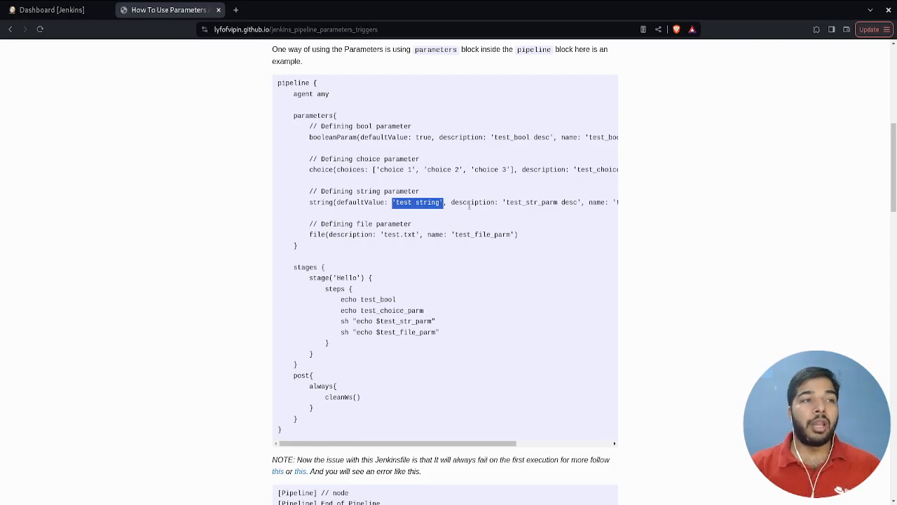
- Inspect the description and name arguments of the boolean, choice and string parameters in the sample code
{"action": "double_click", "coordinate": [469, 202]}
{"action": "scroll", "coordinate": [532, 170], "scroll_direction": "right", "scroll_amount": 1}
{"action": "scroll", "coordinate": [532, 170], "scroll_direction": "right", "scroll_amount": 3}
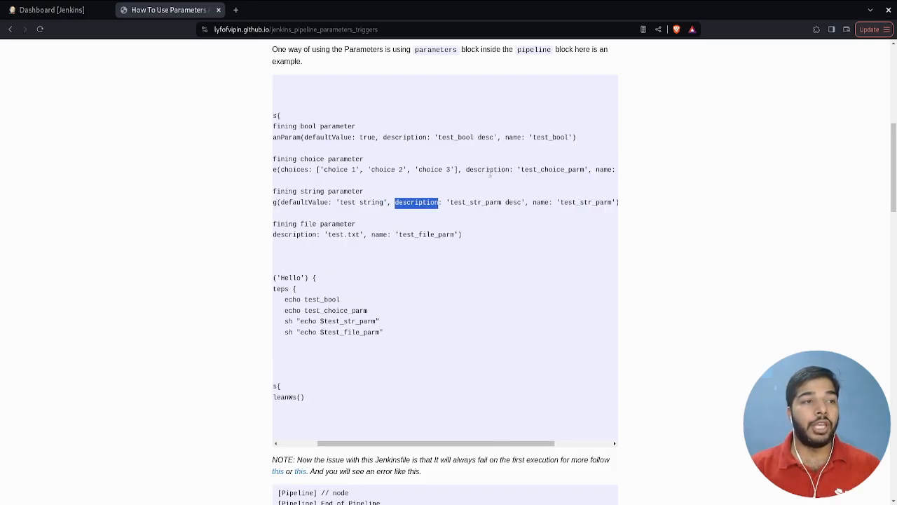
{"action": "double_click", "coordinate": [489, 171]}
{"action": "double_click", "coordinate": [484, 139]}
{"action": "double_click", "coordinate": [456, 139]}
{"action": "scroll", "coordinate": [456, 138], "scroll_direction": "right", "scroll_amount": 1}
{"action": "scroll", "coordinate": [456, 138], "scroll_direction": "down", "scroll_amount": 1}
{"action": "double_click", "coordinate": [456, 82]}
{"action": "left_click", "coordinate": [487, 82]}
{"action": "double_click", "coordinate": [487, 82]}
{"action": "left_click_drag", "start_coordinate": [486, 82], "coordinate": [574, 115]}
{"action": "double_click", "coordinate": [582, 113]}
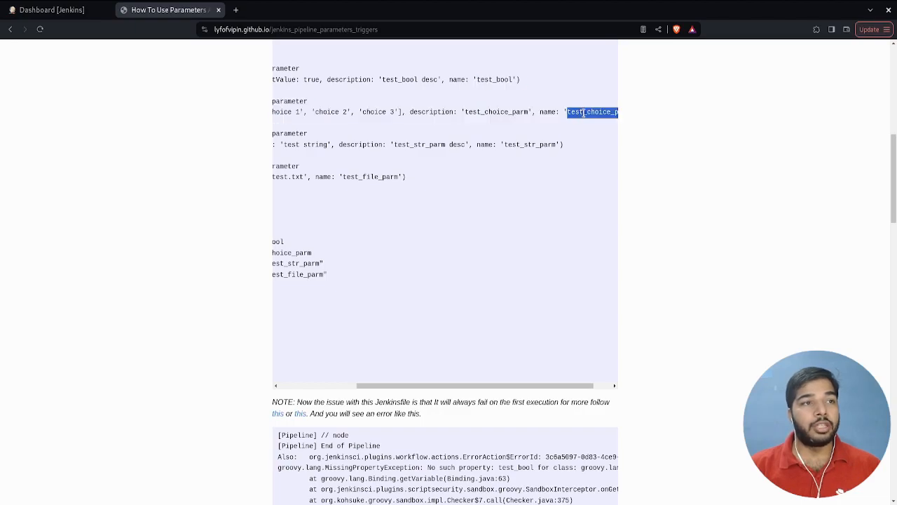
{"action": "scroll", "coordinate": [559, 120], "scroll_direction": "left", "scroll_amount": 3}
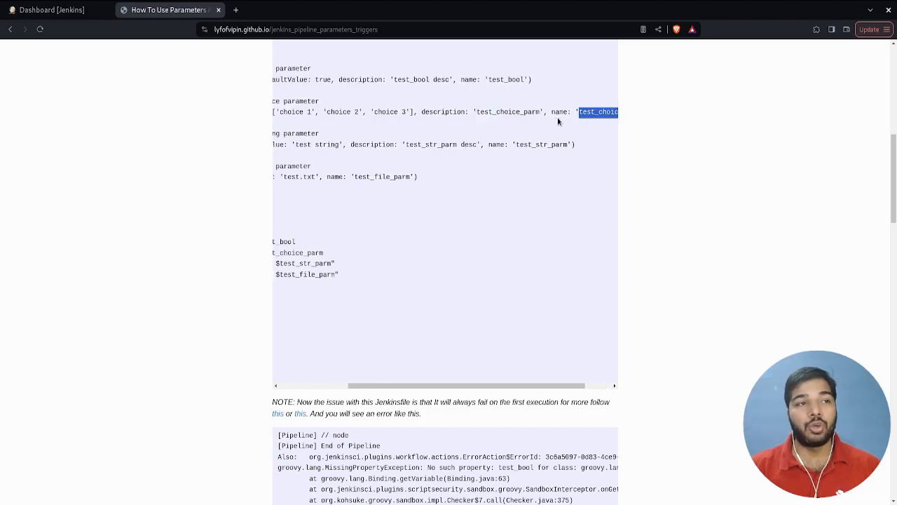
{"action": "scroll", "coordinate": [548, 144], "scroll_direction": "right", "scroll_amount": 2}
- Read through the pipeline structure, covering the agent, stages, 'Hello' stage and steps blocks
{"action": "scroll", "coordinate": [434, 212], "scroll_direction": "up", "scroll_amount": 2}
{"action": "scroll", "coordinate": [435, 212], "scroll_direction": "left", "scroll_amount": 5}
{"action": "scroll", "coordinate": [435, 208], "scroll_direction": "up", "scroll_amount": 1}
{"action": "scroll", "coordinate": [434, 208], "scroll_direction": "down", "scroll_amount": 1}
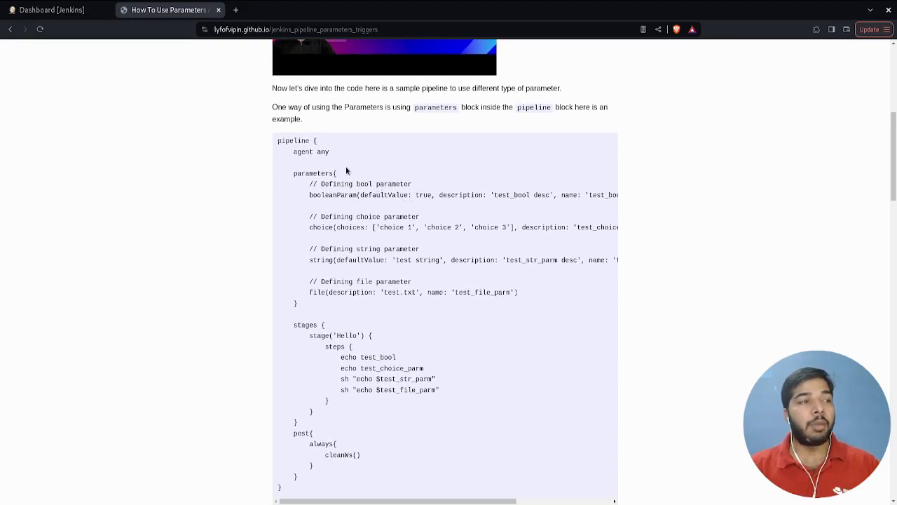
{"action": "double_click", "coordinate": [299, 141]}
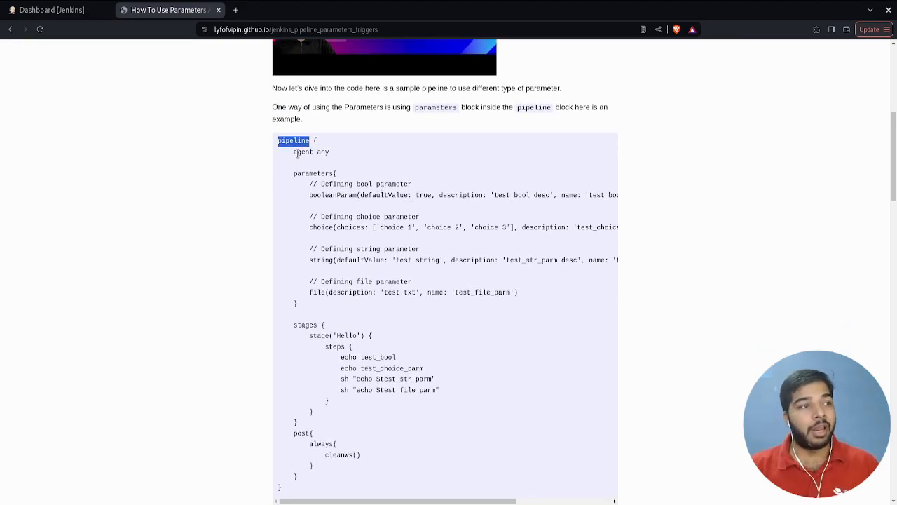
{"action": "left_click_drag", "start_coordinate": [297, 153], "coordinate": [332, 157]}
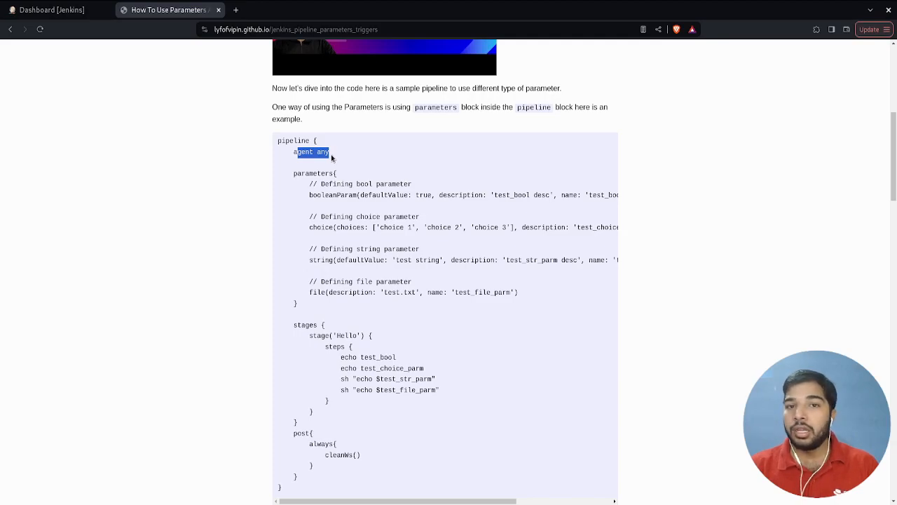
{"action": "scroll", "coordinate": [332, 158], "scroll_direction": "down", "scroll_amount": 3}
{"action": "double_click", "coordinate": [307, 210]}
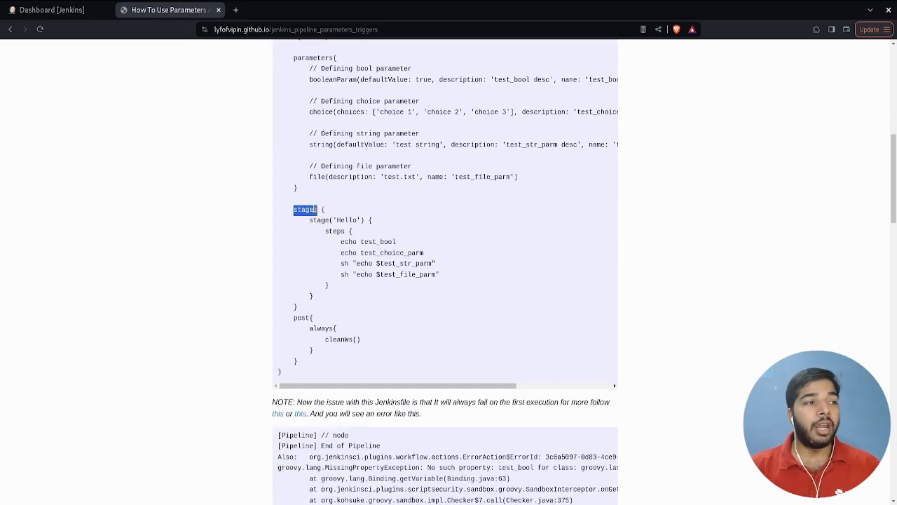
{"action": "left_click", "coordinate": [320, 222]}
{"action": "double_click", "coordinate": [321, 222]}
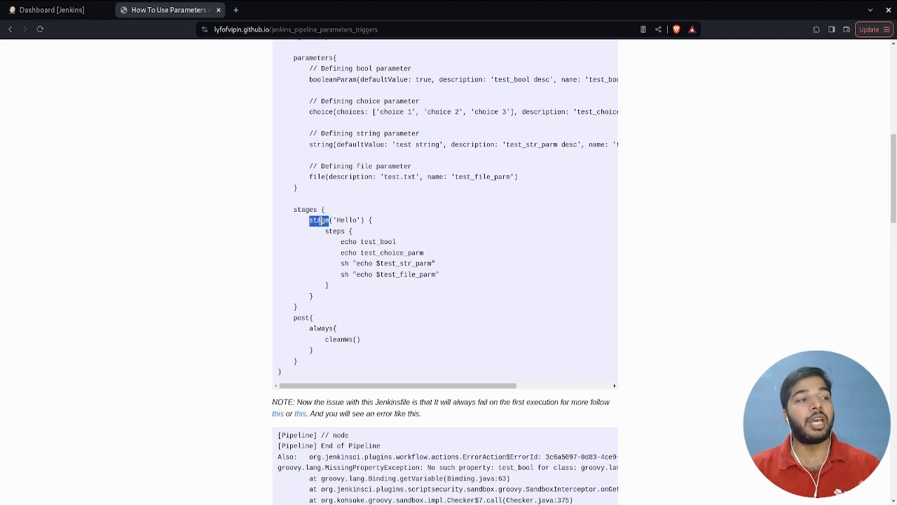
{"action": "left_click", "coordinate": [343, 216]}
{"action": "double_click", "coordinate": [345, 220]}
{"action": "double_click", "coordinate": [323, 222]}
{"action": "double_click", "coordinate": [336, 231]}
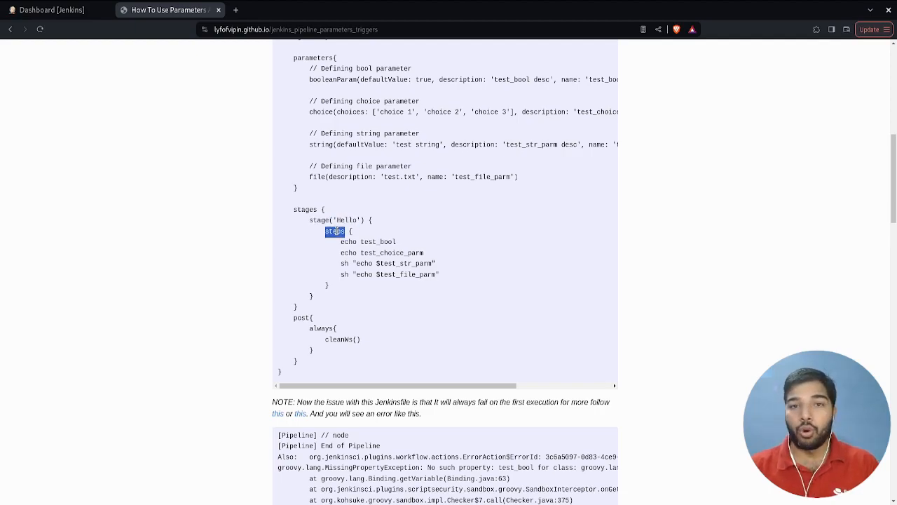
- Compare the echo steps for test_bool and test_choice_parm with the parameter names declared in the parameters block
{"action": "left_click_drag", "start_coordinate": [341, 241], "coordinate": [424, 252]}
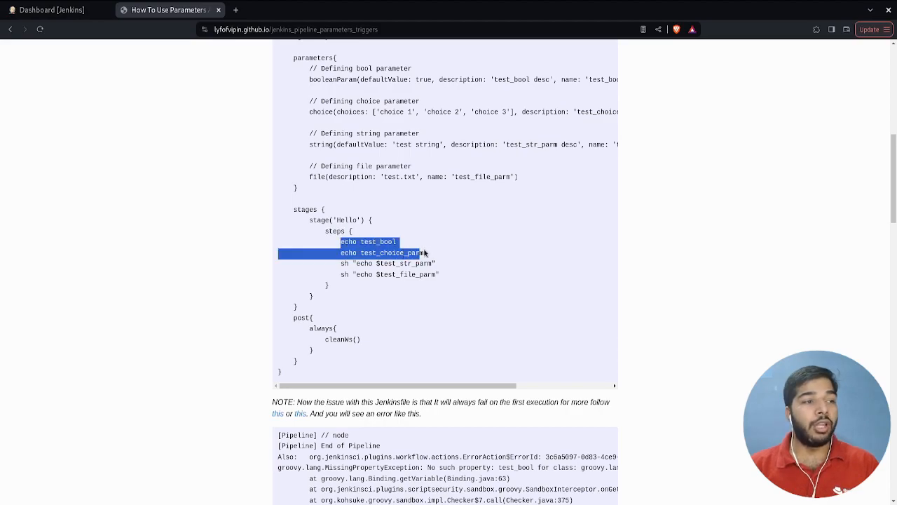
{"action": "left_click", "coordinate": [358, 241]}
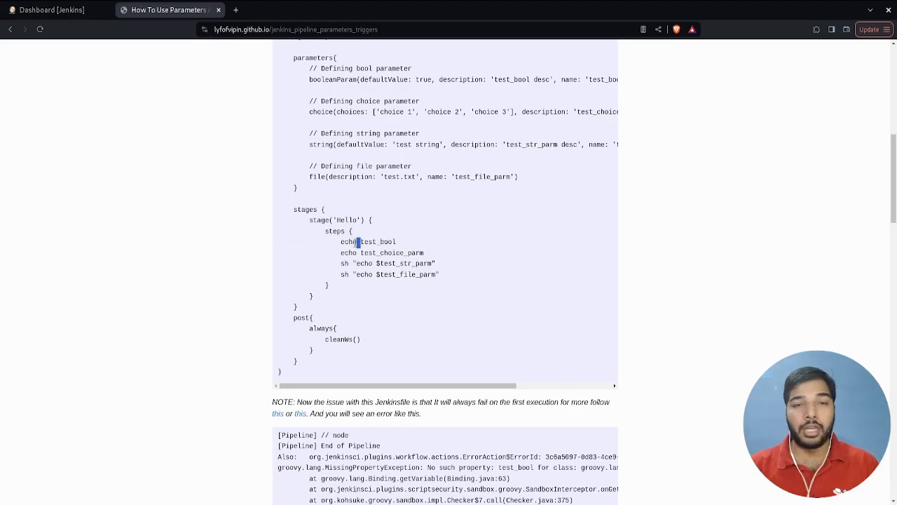
{"action": "double_click", "coordinate": [376, 241]}
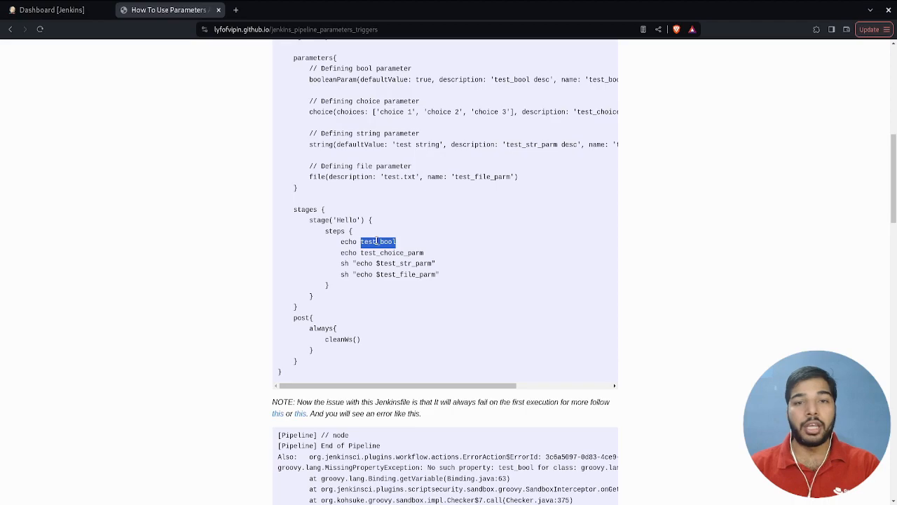
{"action": "double_click", "coordinate": [380, 252]}
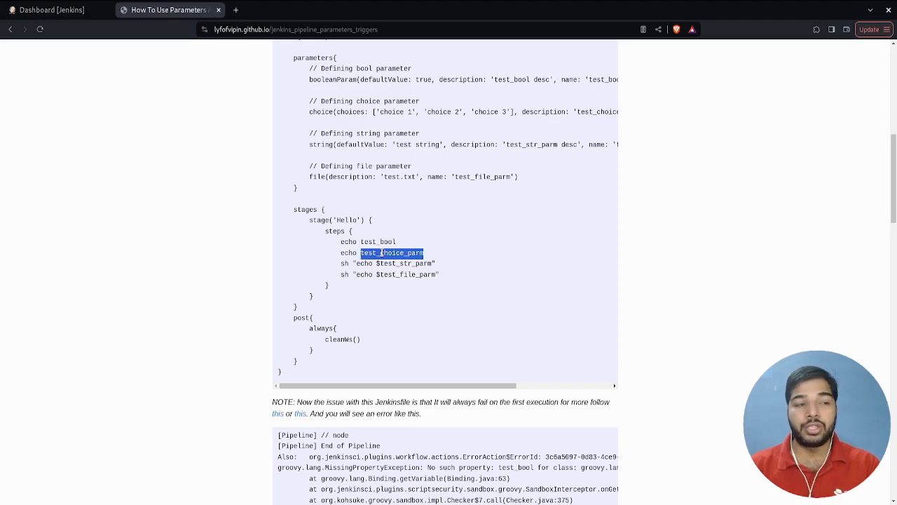
{"action": "scroll", "coordinate": [381, 253], "scroll_direction": "up", "scroll_amount": 1}
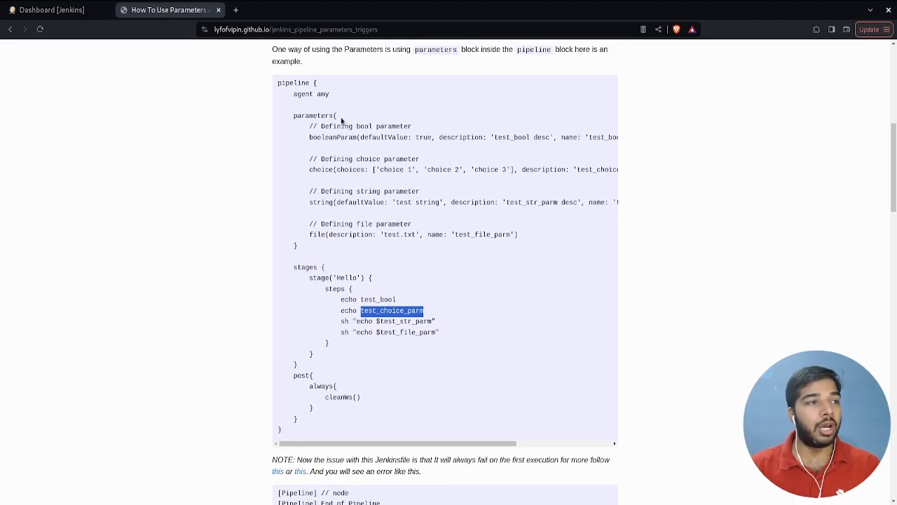
{"action": "double_click", "coordinate": [596, 137]}
{"action": "double_click", "coordinate": [592, 169]}
{"action": "scroll", "coordinate": [592, 169], "scroll_direction": "right", "scroll_amount": 2}
{"action": "scroll", "coordinate": [591, 170], "scroll_direction": "left", "scroll_amount": 2}
- Compare the sh echo steps for test_str_parm and test_file_parm with their string and file parameter declarations
{"action": "left_click_drag", "start_coordinate": [341, 321], "coordinate": [418, 320]}
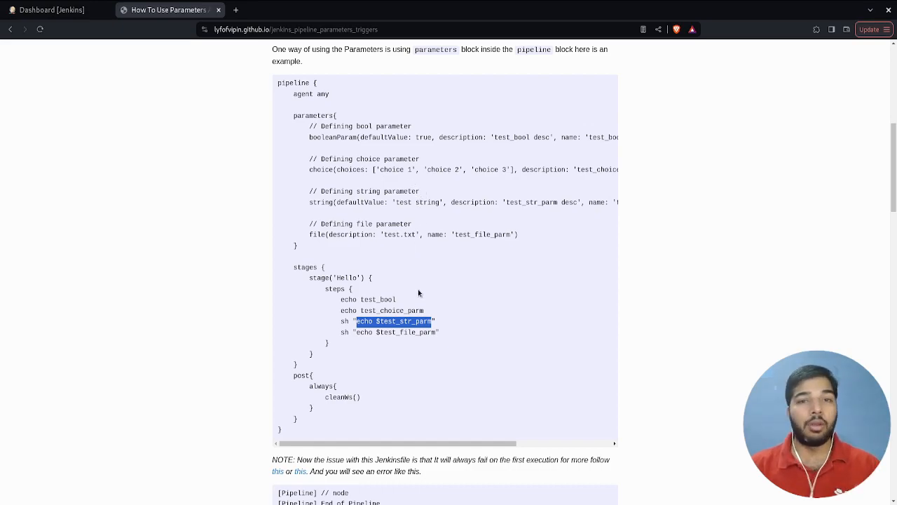
{"action": "double_click", "coordinate": [404, 321]}
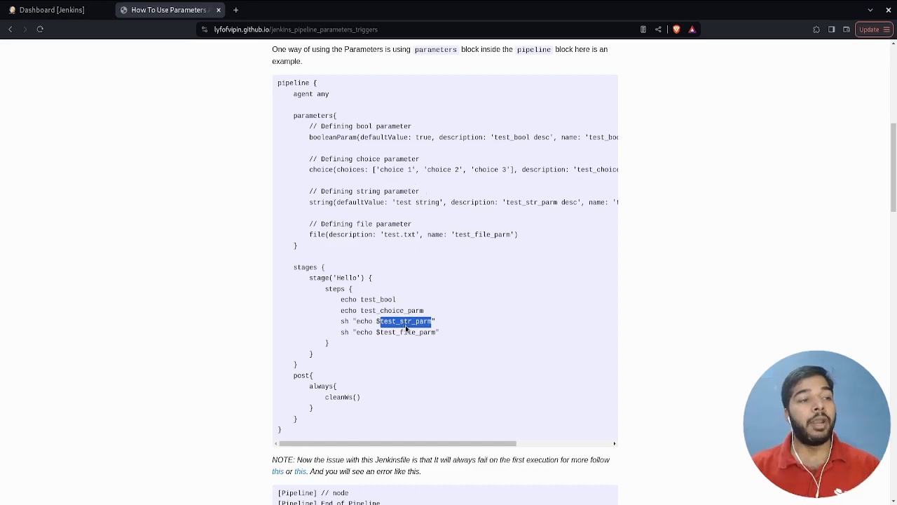
{"action": "scroll", "coordinate": [545, 203], "scroll_direction": "right", "scroll_amount": 2}
{"action": "double_click", "coordinate": [568, 201]}
{"action": "scroll", "coordinate": [419, 341], "scroll_direction": "left", "scroll_amount": 2}
{"action": "double_click", "coordinate": [414, 332]}
{"action": "double_click", "coordinate": [488, 234]}
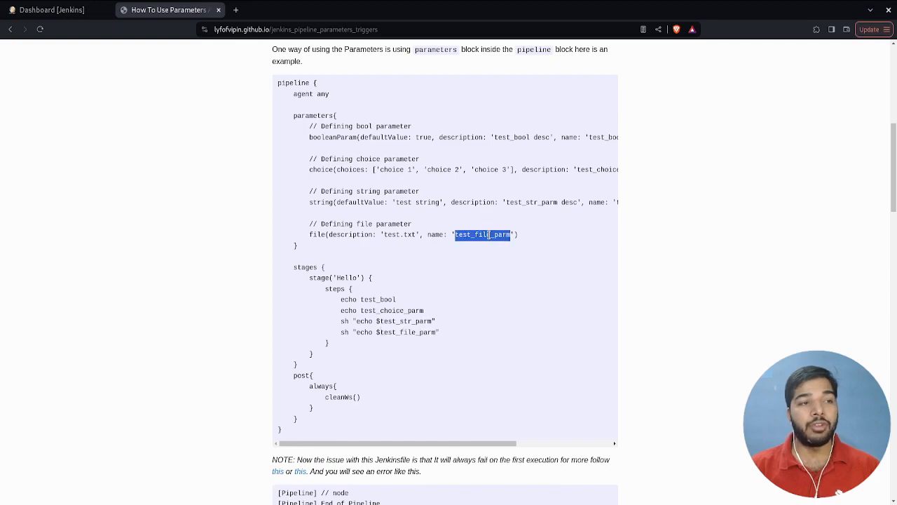
{"action": "left_click_drag", "start_coordinate": [381, 331], "coordinate": [373, 332]}
{"action": "left_click", "coordinate": [383, 341]}
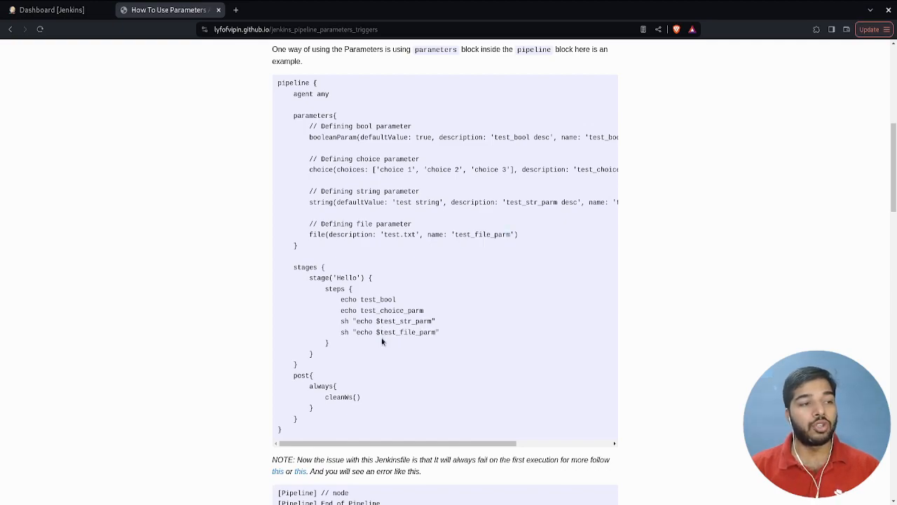
- Examine the post section and its always block containing the cleanWs() call
{"action": "double_click", "coordinate": [308, 375]}
{"action": "left_click", "coordinate": [319, 382]}
{"action": "double_click", "coordinate": [318, 389]}
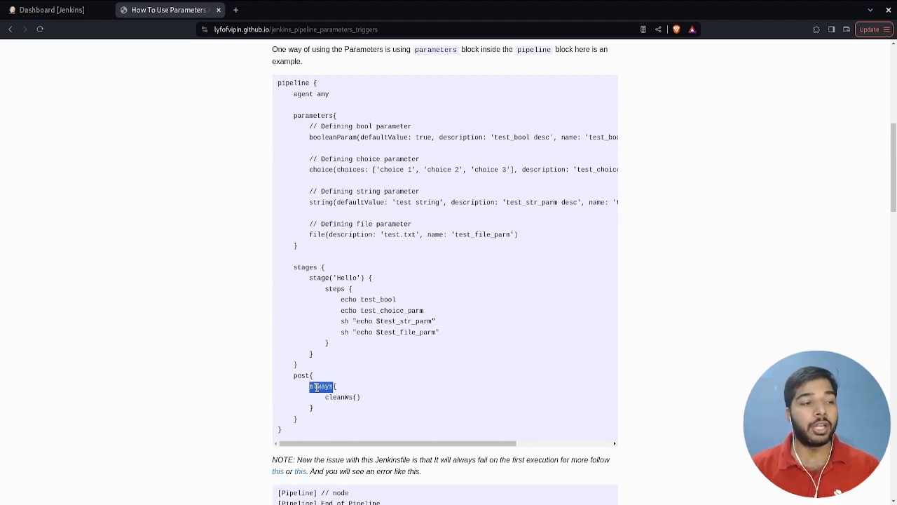
{"action": "left_click_drag", "start_coordinate": [314, 408], "coordinate": [309, 388]}
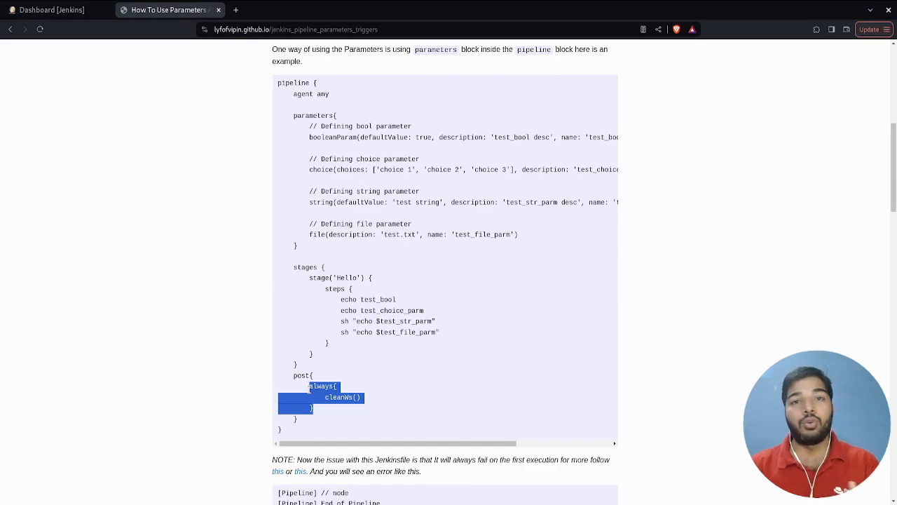
- Copy the entire sample pipeline script, from the opening pipeline line to its final closing brace
{"action": "left_click", "coordinate": [297, 438]}
{"action": "left_click_drag", "start_coordinate": [296, 438], "coordinate": [281, 82]}
{"action": "right_click", "coordinate": [281, 82]}
{"action": "left_click", "coordinate": [313, 92]}
- Create a new Jenkins Pipeline item named test_parm_pipeline
{"action": "left_click", "coordinate": [78, 10]}
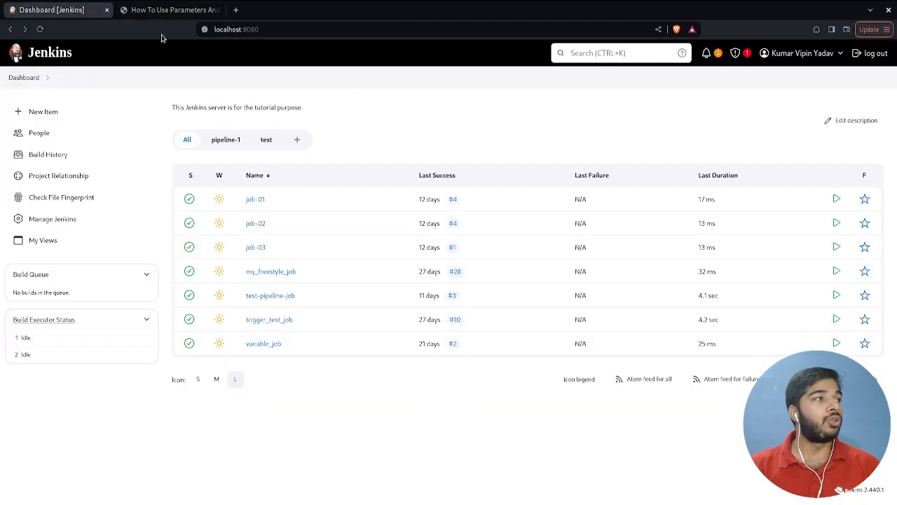
{"action": "left_click", "coordinate": [79, 118]}
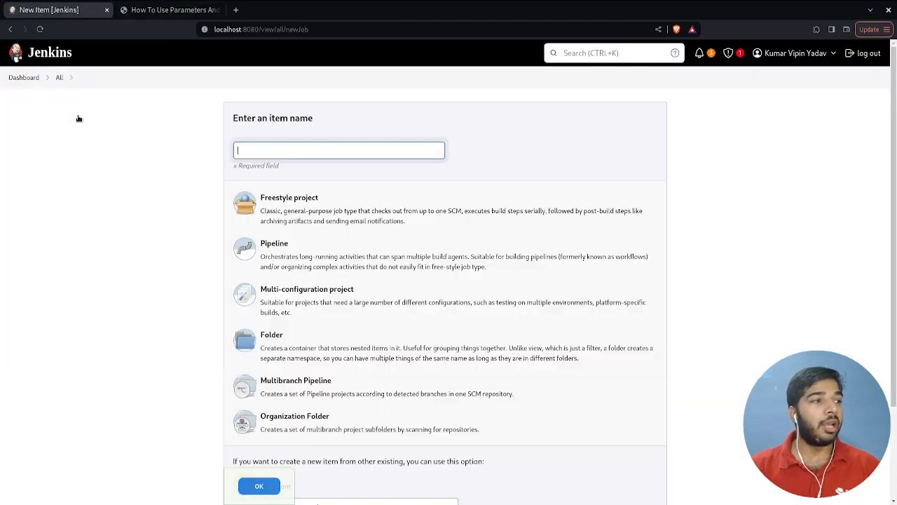
{"action": "left_click", "coordinate": [344, 149]}
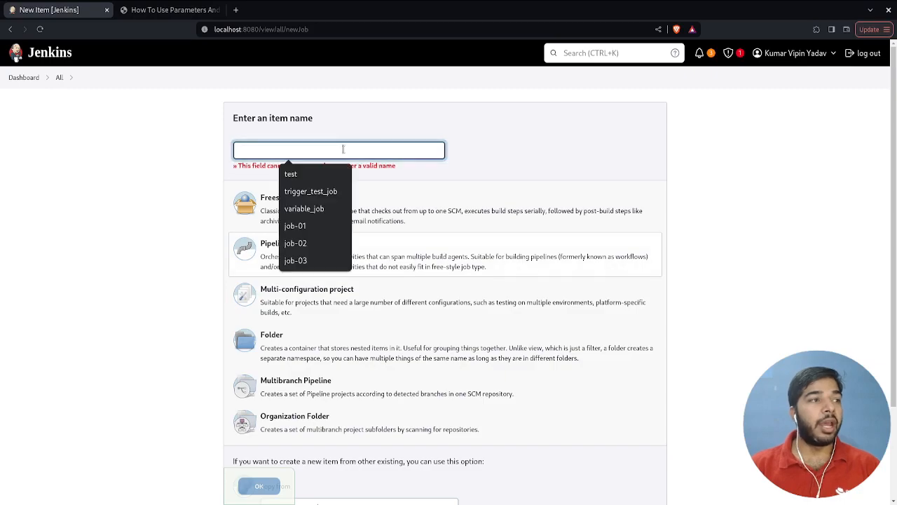
{"action": "type", "text": "test_parm_pipeline"}
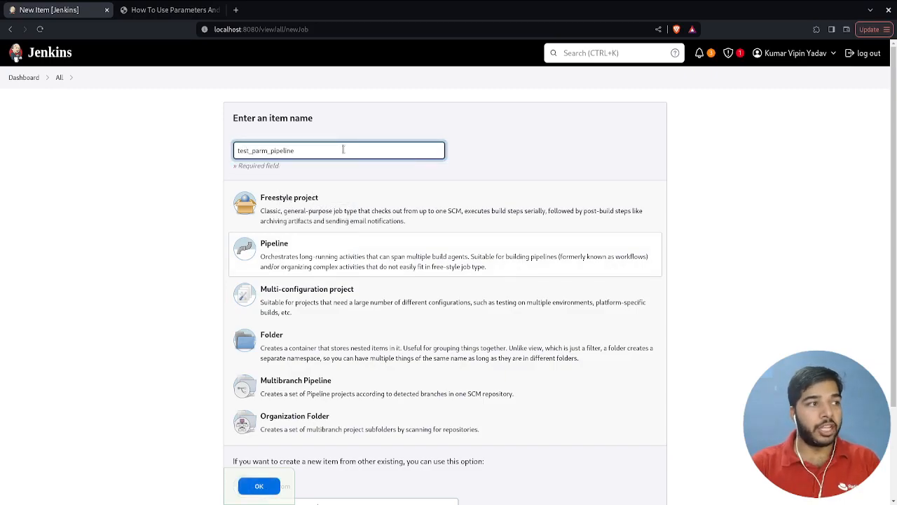
{"action": "left_click", "coordinate": [257, 485]}
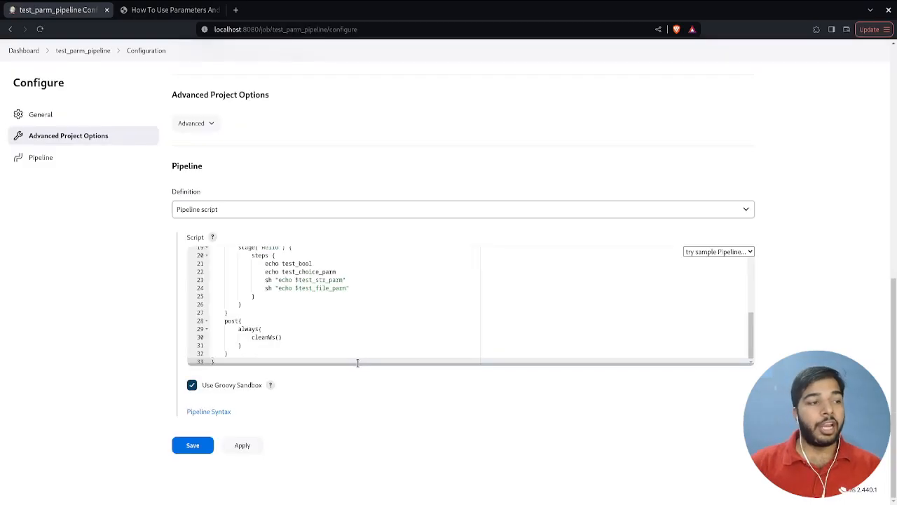
- Enlarge the script editor, insert the copied sample pipeline script, and apply the job configuration
{"action": "left_click_drag", "start_coordinate": [357, 362], "coordinate": [384, 502]}
{"action": "scroll", "coordinate": [557, 316], "scroll_direction": "up", "scroll_amount": 1}
{"action": "scroll", "coordinate": [500, 320], "scroll_direction": "down", "scroll_amount": 4}
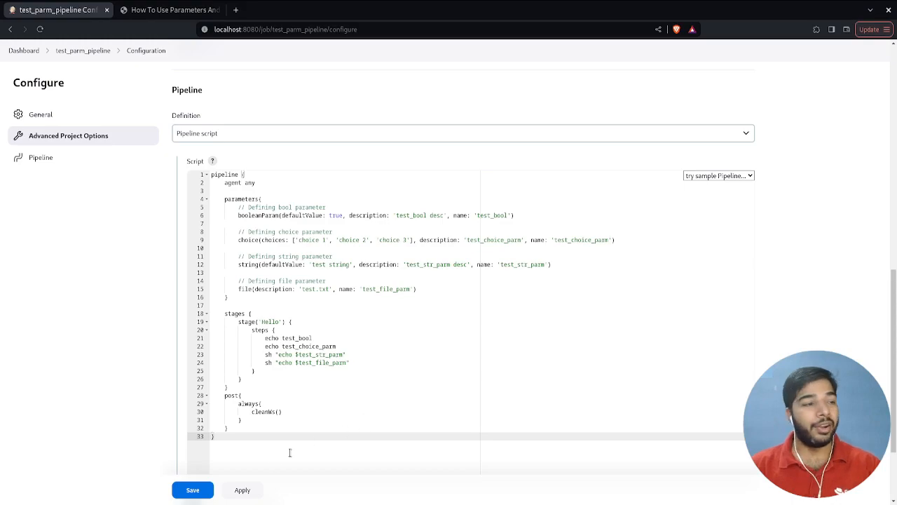
{"action": "left_click", "coordinate": [238, 490]}
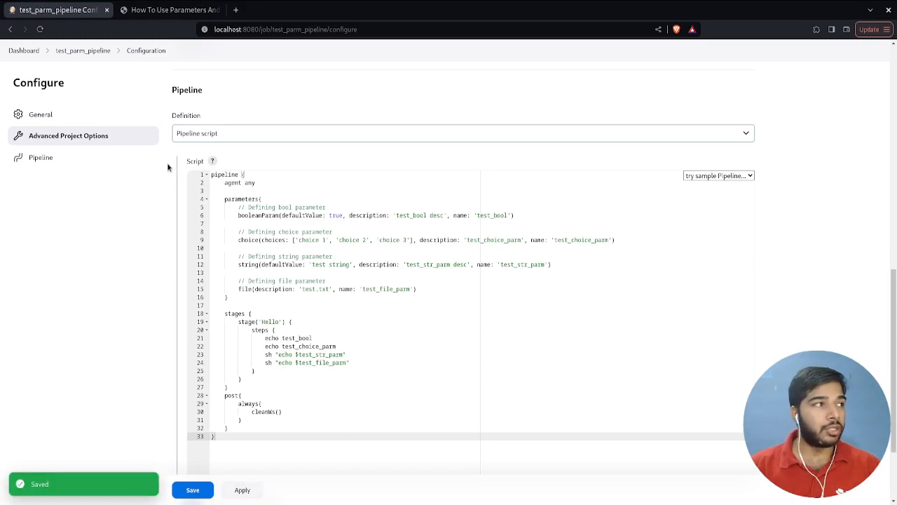
- Go back to the test_parm_pipeline job page and run its first build
{"action": "scroll", "coordinate": [170, 167], "scroll_direction": "up", "scroll_amount": 2}
{"action": "left_click", "coordinate": [86, 51]}
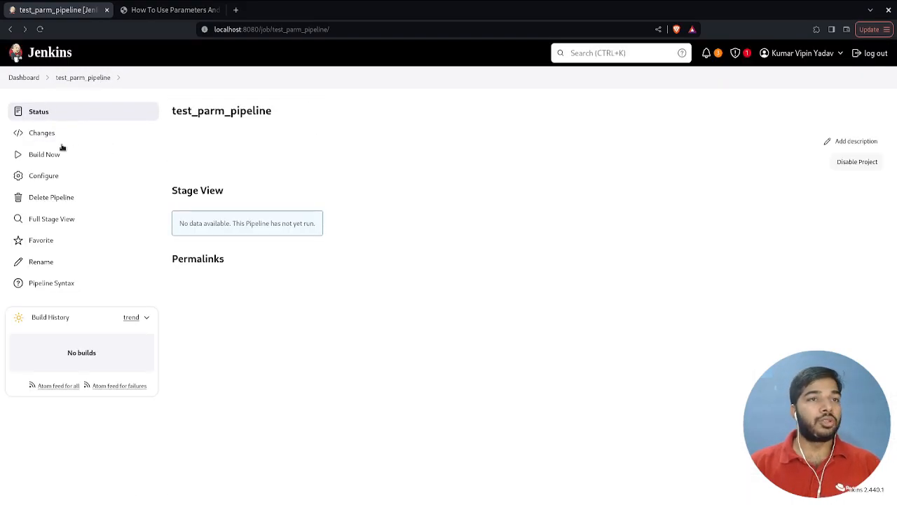
{"action": "left_click", "coordinate": [60, 156]}
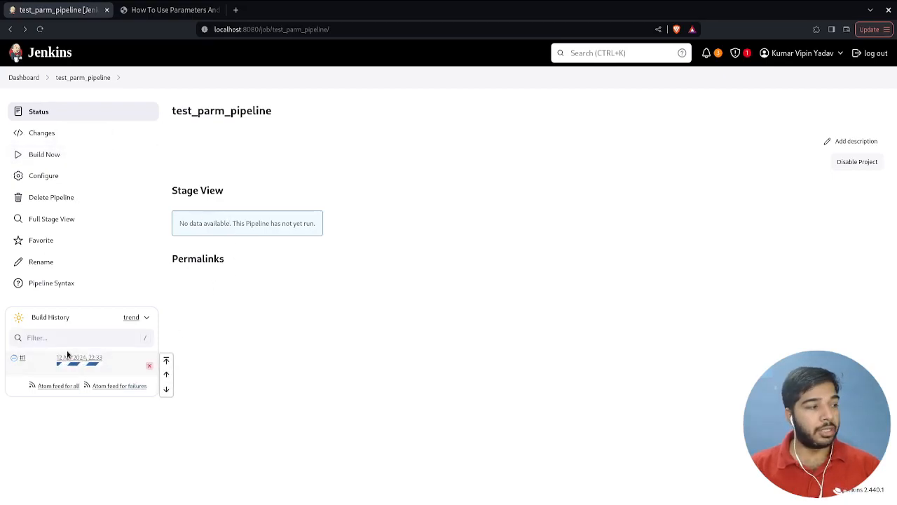
{"action": "mouse_move", "coordinate": [310, 299]}
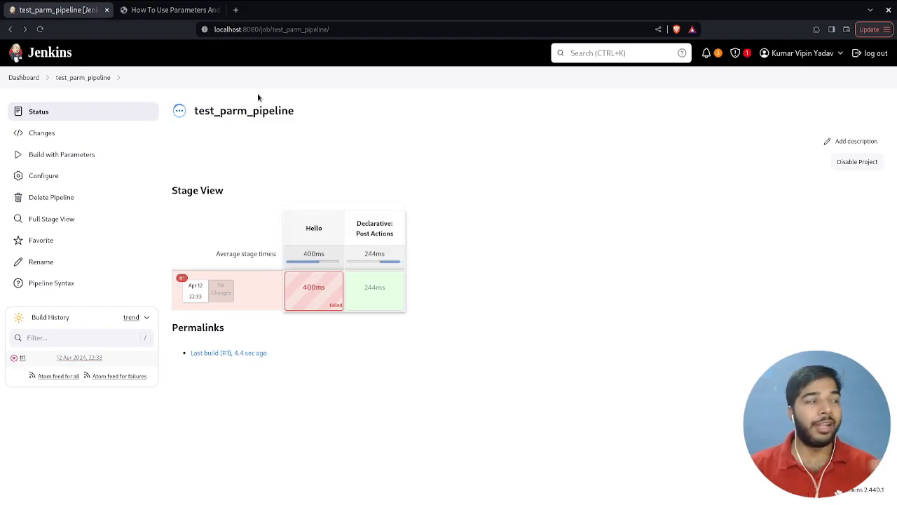
- Read the tutorial's note on first-execution failures and view the linked issues JENKINS-40574 and JENKINS-41929, closing each one
{"action": "left_click", "coordinate": [170, 10]}
{"action": "left_click", "coordinate": [339, 204]}
{"action": "scroll", "coordinate": [371, 234], "scroll_direction": "down", "scroll_amount": 3}
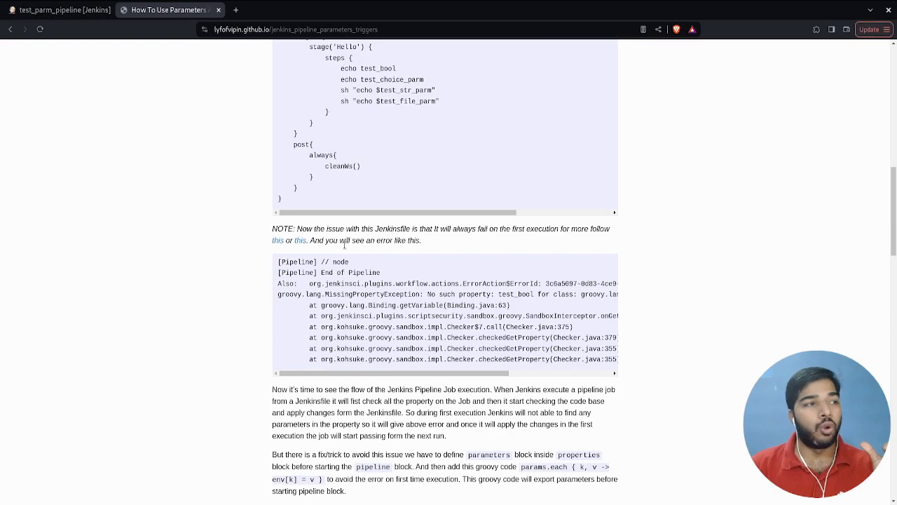
{"action": "left_click", "coordinate": [277, 245]}
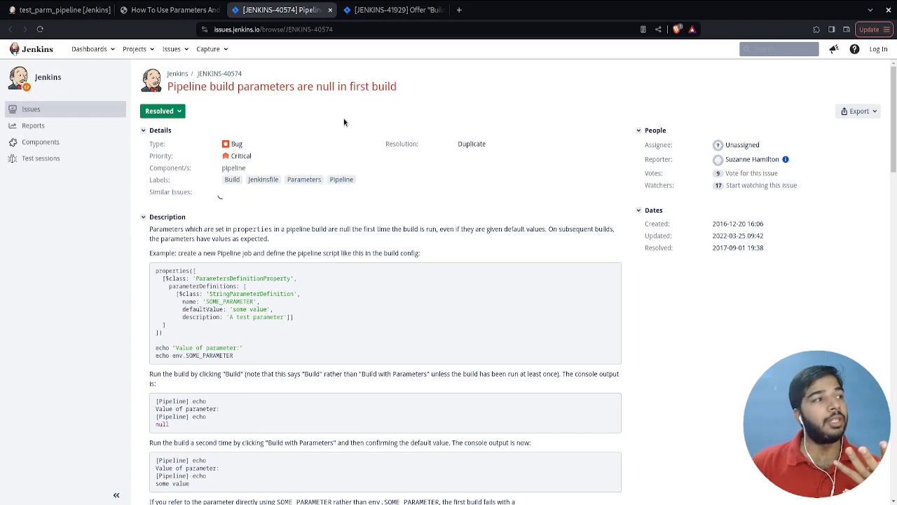
{"action": "left_click", "coordinate": [331, 10]}
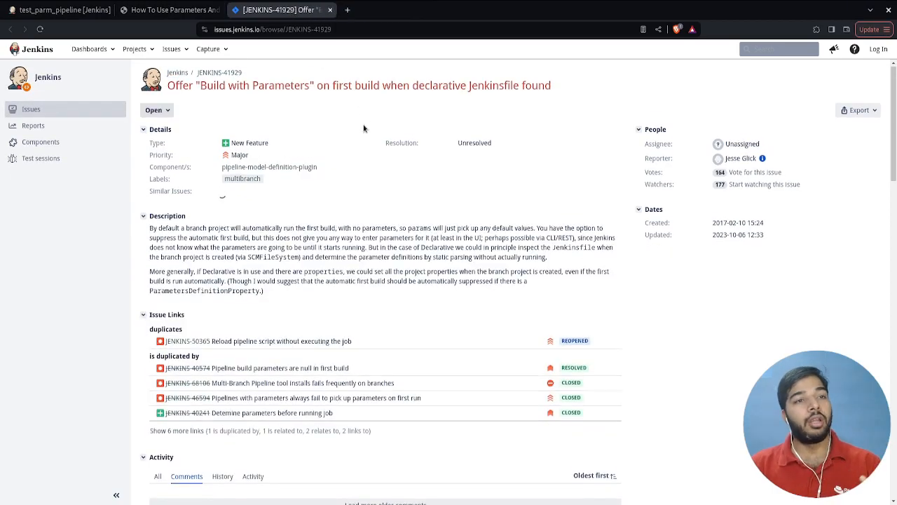
{"action": "scroll", "coordinate": [363, 128], "scroll_direction": "down", "scroll_amount": 4}
{"action": "left_click", "coordinate": [330, 10]}
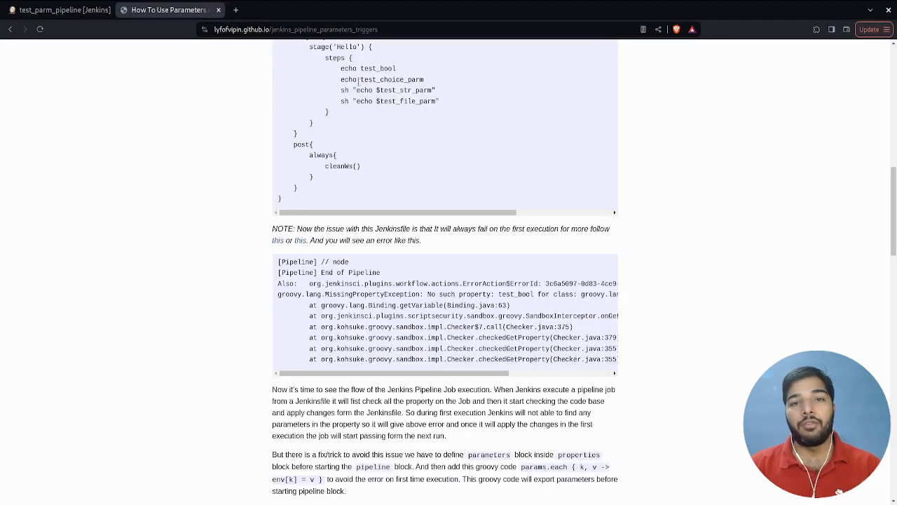
- Examine the MissingPropertyException error in the console output of test_parm_pipeline build #1
{"action": "left_click", "coordinate": [77, 10]}
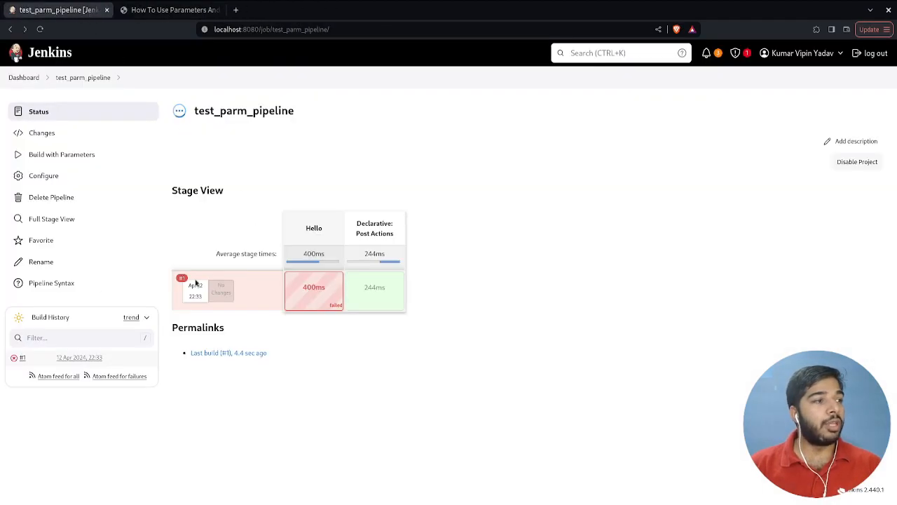
{"action": "left_click", "coordinate": [21, 358]}
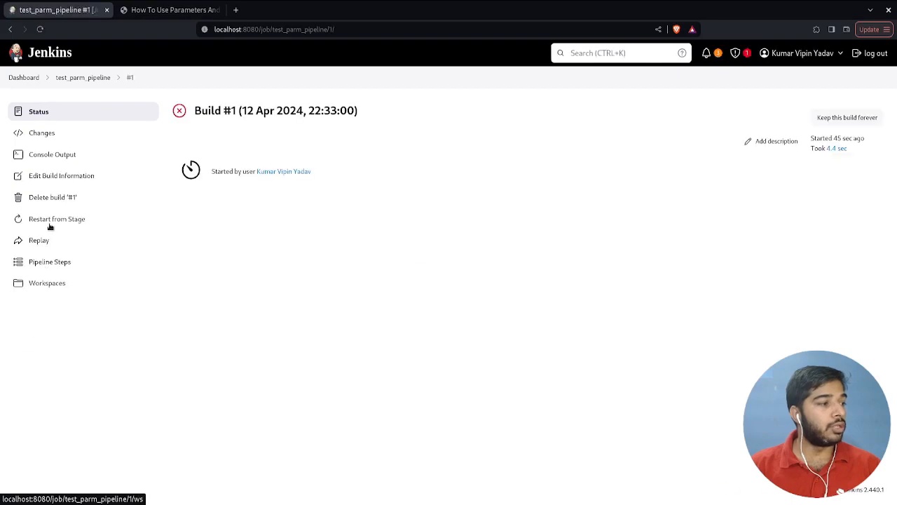
{"action": "left_click", "coordinate": [73, 156]}
{"action": "left_click_drag", "start_coordinate": [330, 194], "coordinate": [381, 194]}
{"action": "left_click", "coordinate": [319, 129]}
- Read the tutorial's paragraph explaining the flow of Jenkins pipeline job execution
{"action": "left_click", "coordinate": [167, 16]}
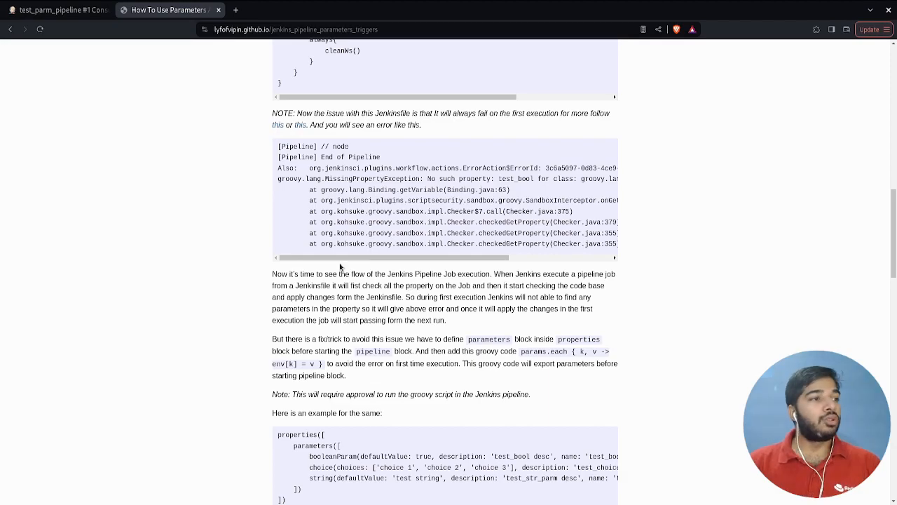
{"action": "triple_click", "coordinate": [323, 276]}
{"action": "left_click", "coordinate": [361, 286]}
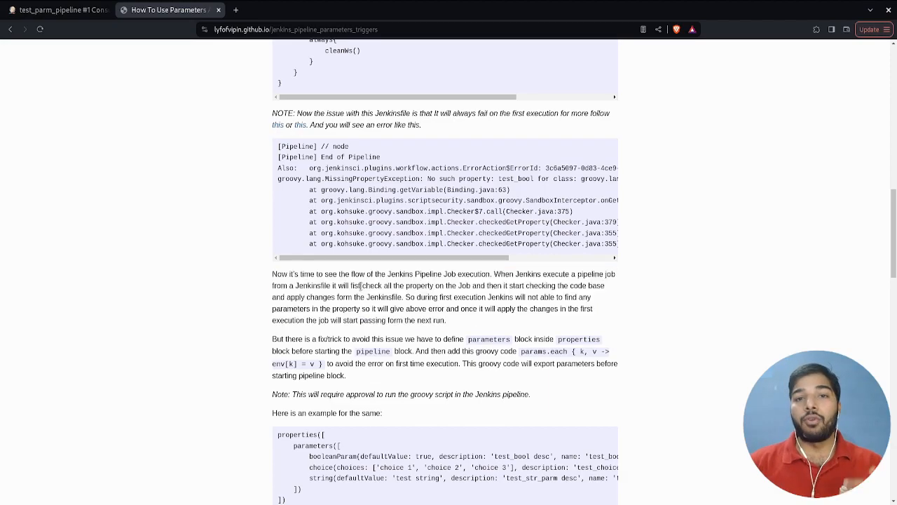
- Look over the test_parm_pipeline configuration down to its pipeline script, and return to the job page
{"action": "left_click", "coordinate": [59, 10]}
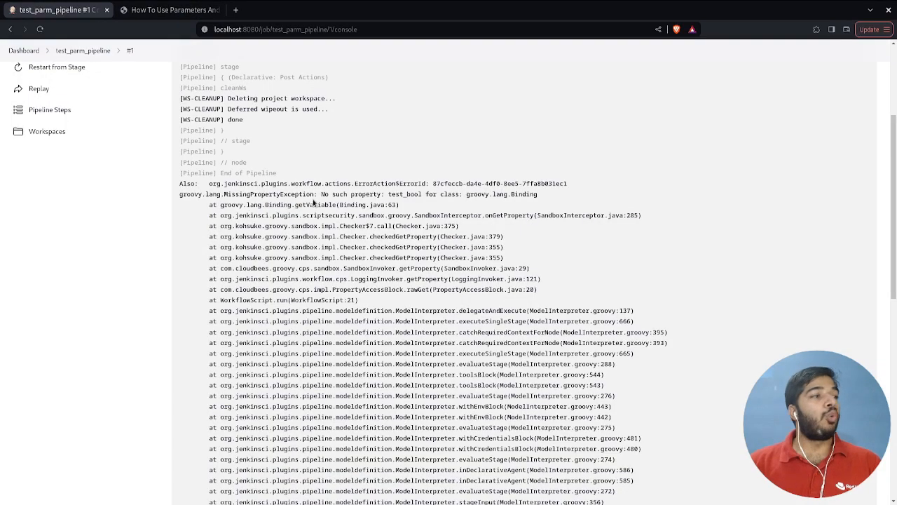
{"action": "scroll", "coordinate": [314, 201], "scroll_direction": "up", "scroll_amount": 3}
{"action": "left_click", "coordinate": [98, 79]}
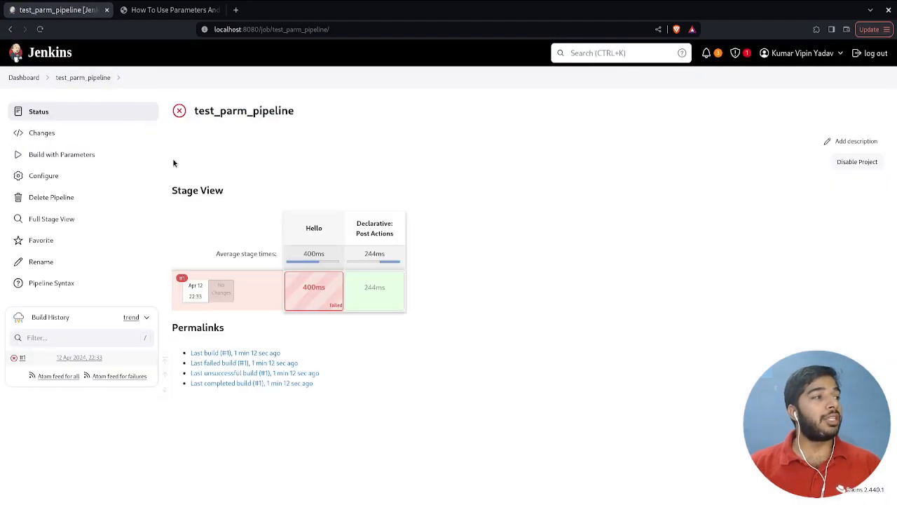
{"action": "left_click", "coordinate": [43, 175]}
{"action": "scroll", "coordinate": [302, 330], "scroll_direction": "down", "scroll_amount": 15}
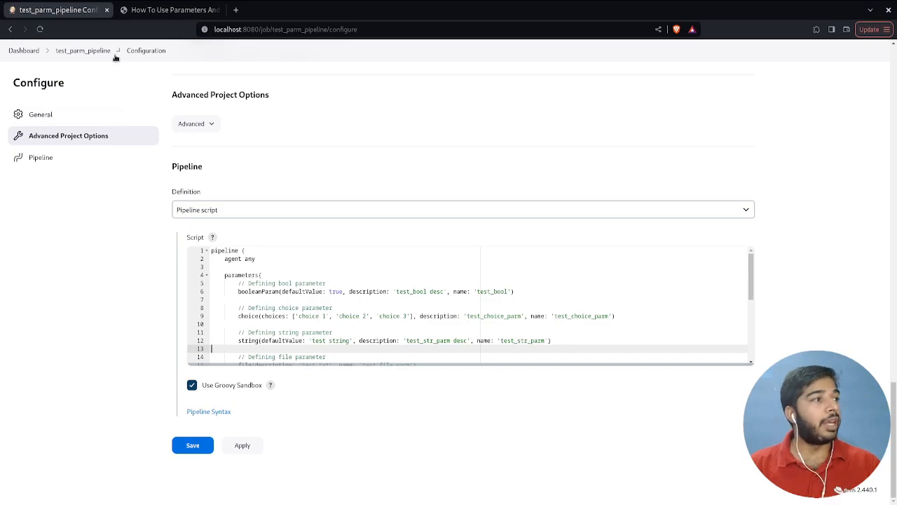
{"action": "left_click", "coordinate": [90, 52]}
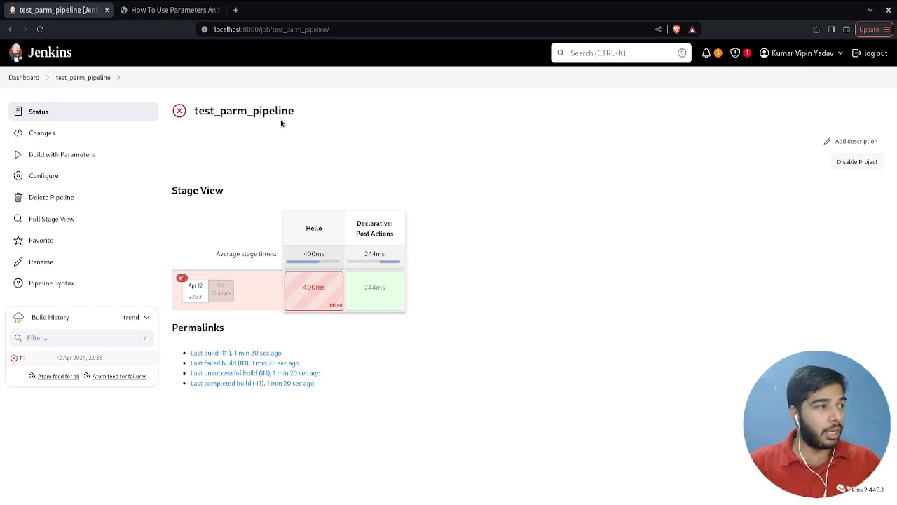
- Examine the job configuration's parameterised project settings, including the Boolean and Choice parameters, and the build triggers
{"action": "left_click", "coordinate": [80, 178]}
{"action": "scroll", "coordinate": [360, 210], "scroll_direction": "down", "scroll_amount": 5}
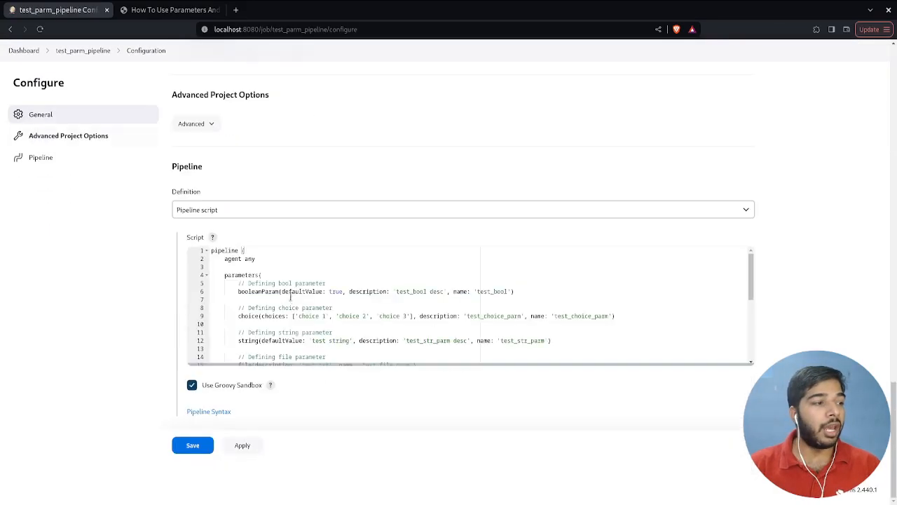
{"action": "key", "text": "ctrl+a"}
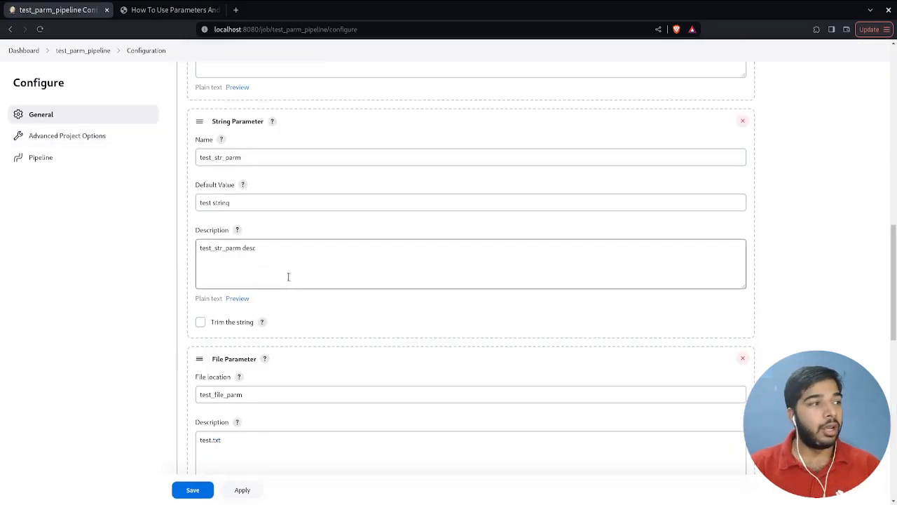
{"action": "scroll", "coordinate": [288, 277], "scroll_direction": "up", "scroll_amount": 7}
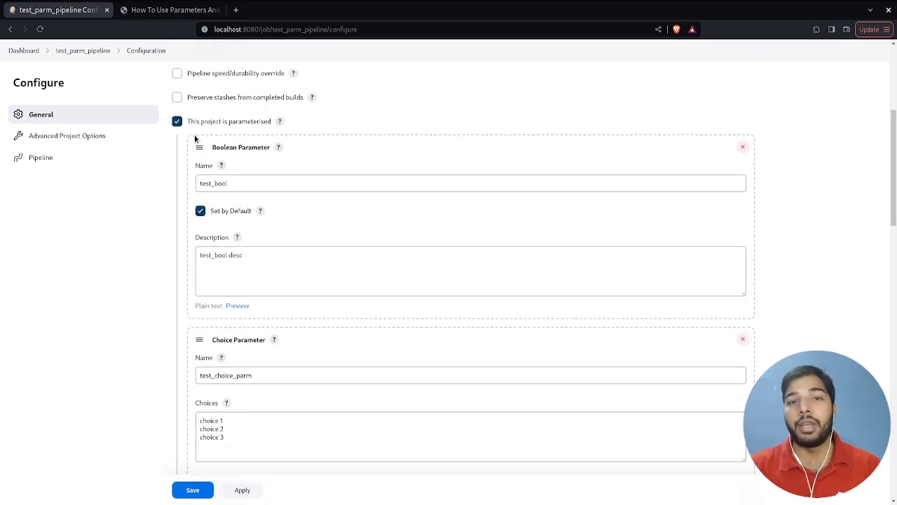
{"action": "scroll", "coordinate": [338, 201], "scroll_direction": "up", "scroll_amount": 4}
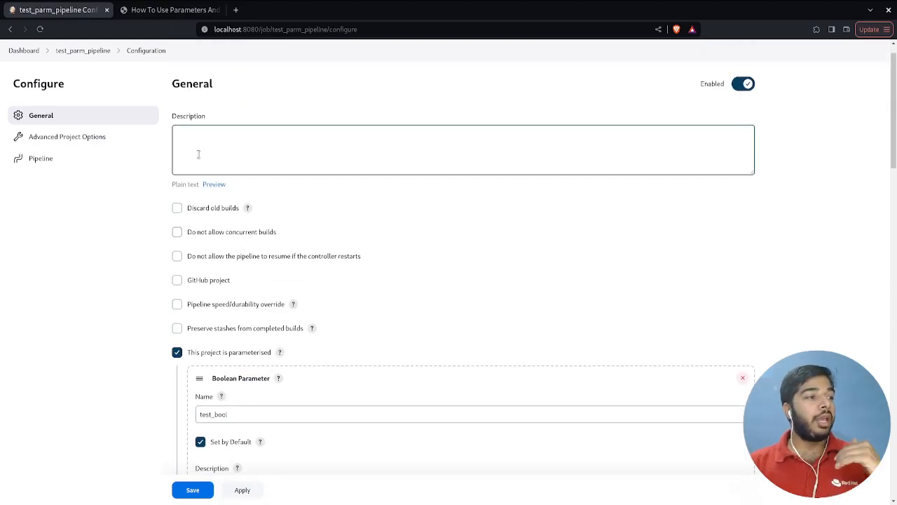
{"action": "scroll", "coordinate": [199, 155], "scroll_direction": "down", "scroll_amount": 15}
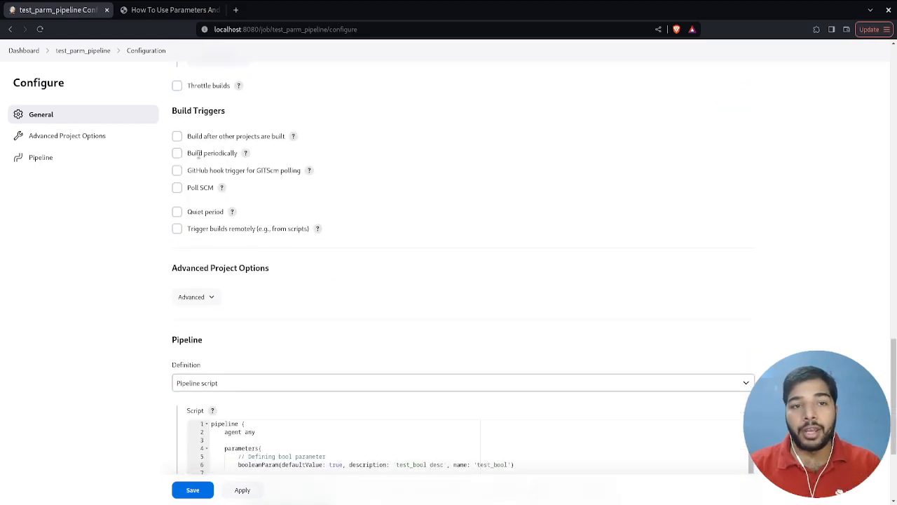
{"action": "scroll", "coordinate": [198, 154], "scroll_direction": "down", "scroll_amount": 2}
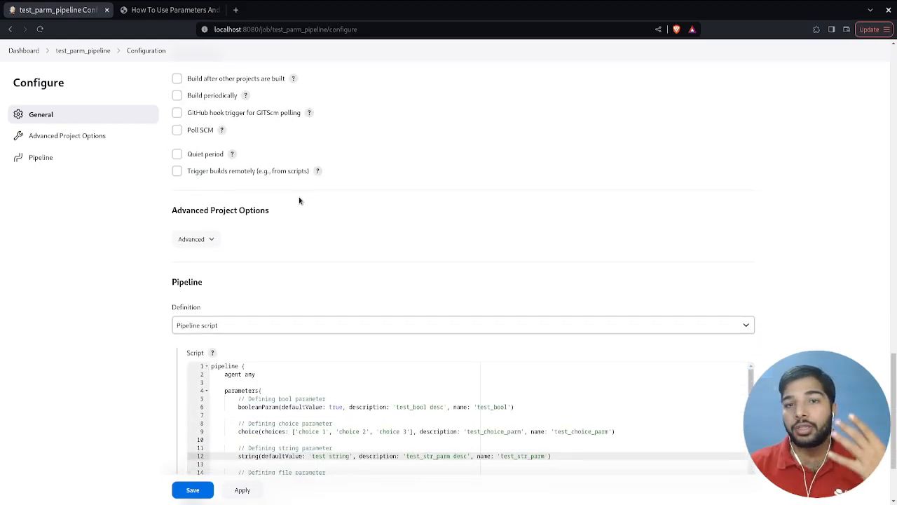
- Examine the pipeline script's parameters block and the echo step that uses test_bool
{"action": "scroll", "coordinate": [300, 200], "scroll_direction": "down", "scroll_amount": 4}
{"action": "double_click", "coordinate": [233, 251]}
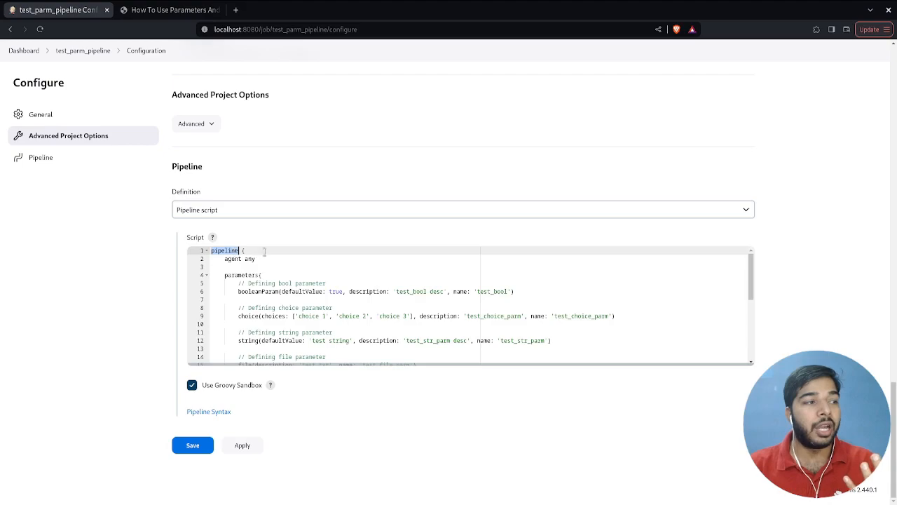
{"action": "double_click", "coordinate": [238, 277]}
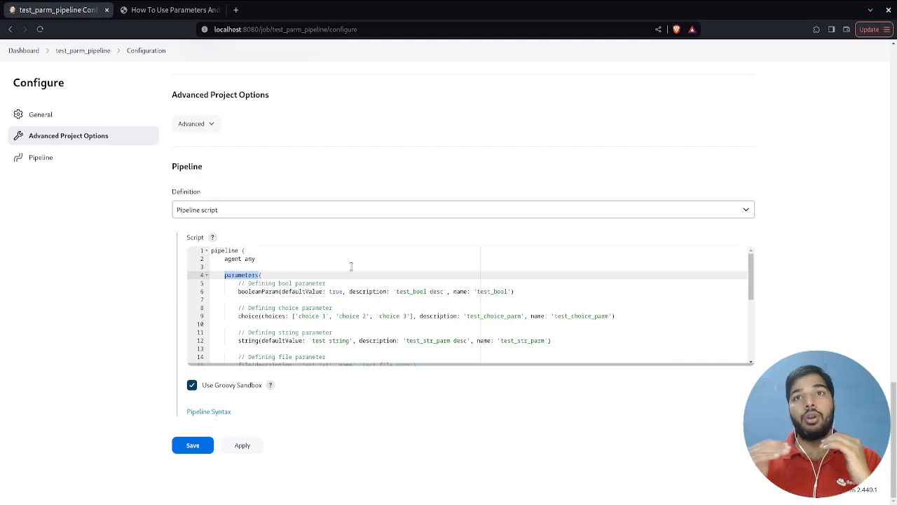
{"action": "scroll", "coordinate": [351, 266], "scroll_direction": "up", "scroll_amount": 7}
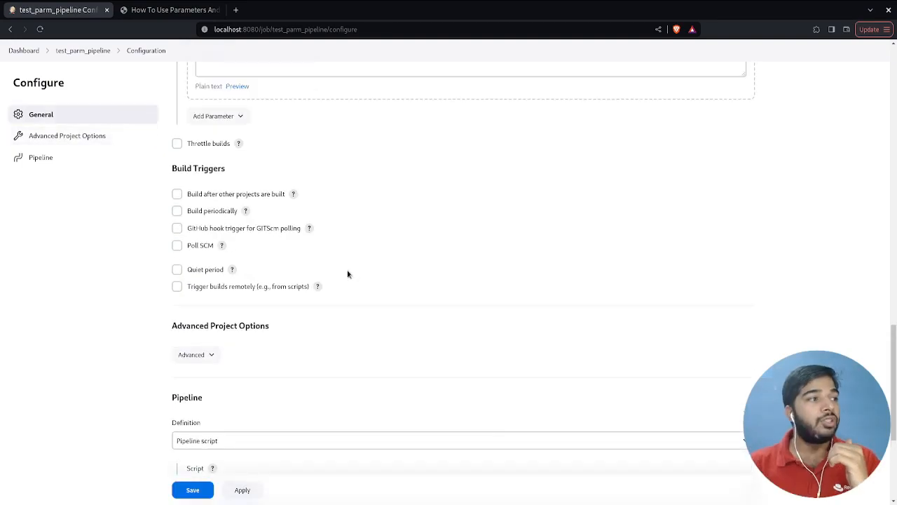
{"action": "scroll", "coordinate": [489, 245], "scroll_direction": "down", "scroll_amount": 10}
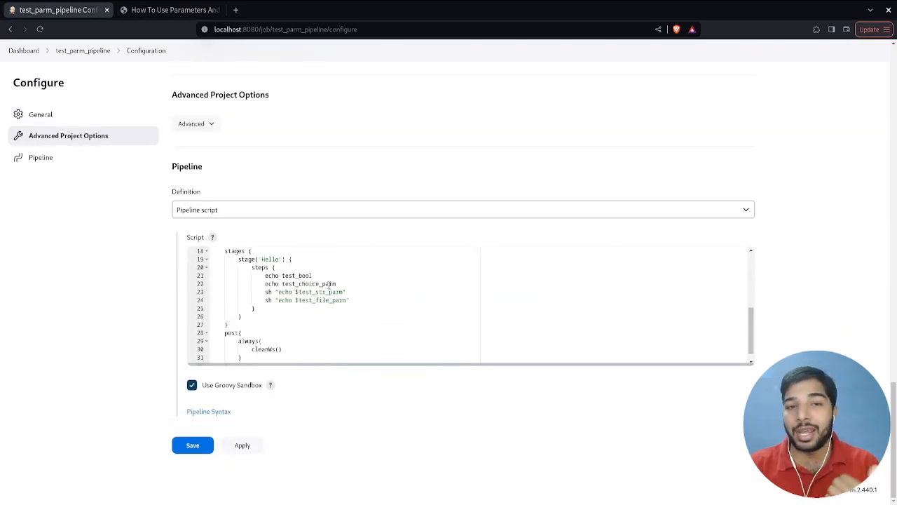
{"action": "double_click", "coordinate": [309, 275]}
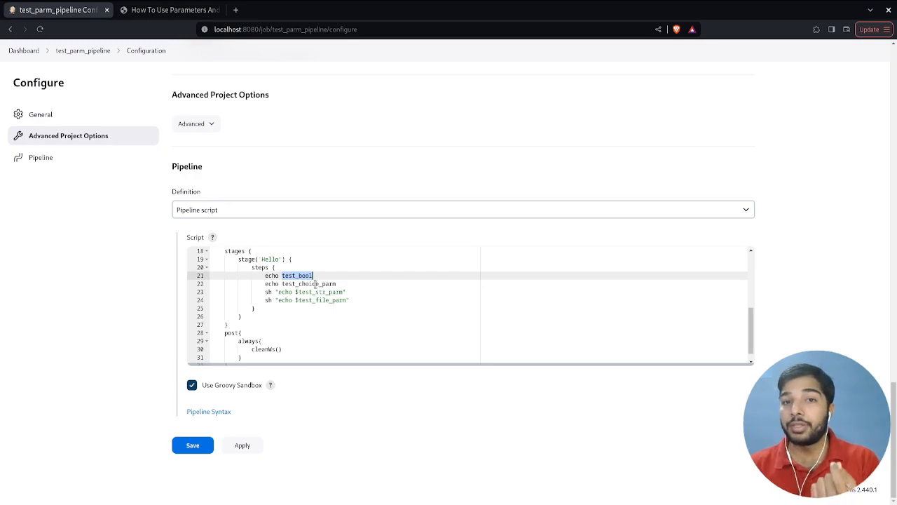
- Examine the tutorial's workaround example that defines the parameters block inside properties before the pipeline block
{"action": "key", "text": "ctrl+Tab"}
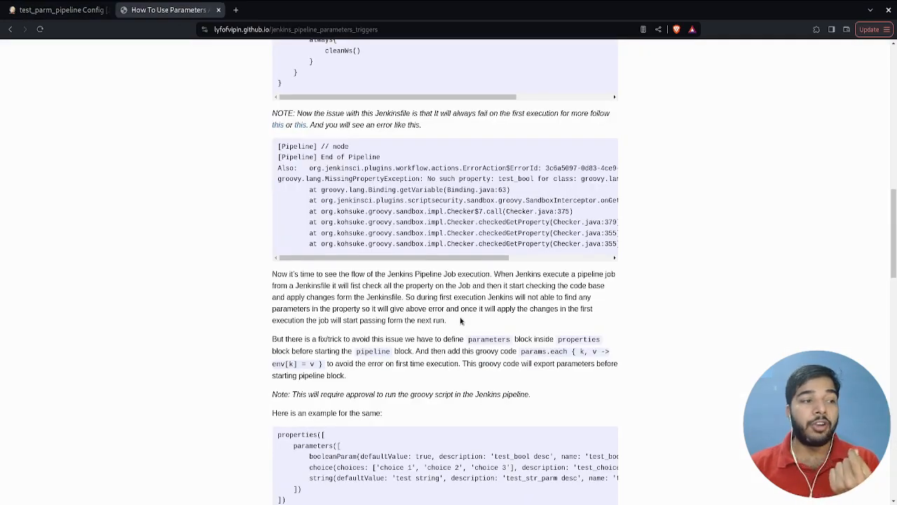
{"action": "scroll", "coordinate": [460, 317], "scroll_direction": "down", "scroll_amount": 2}
{"action": "left_click_drag", "start_coordinate": [470, 395], "coordinate": [444, 317]}
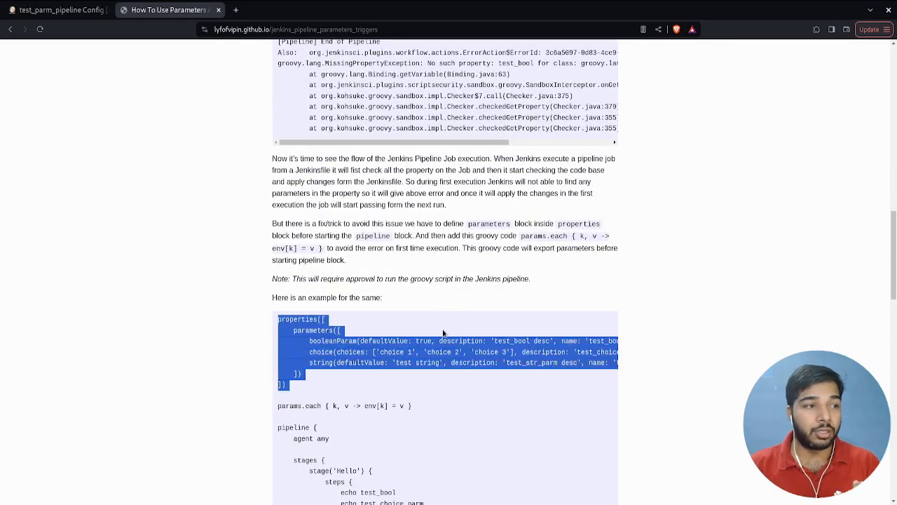
{"action": "left_click", "coordinate": [443, 333]}
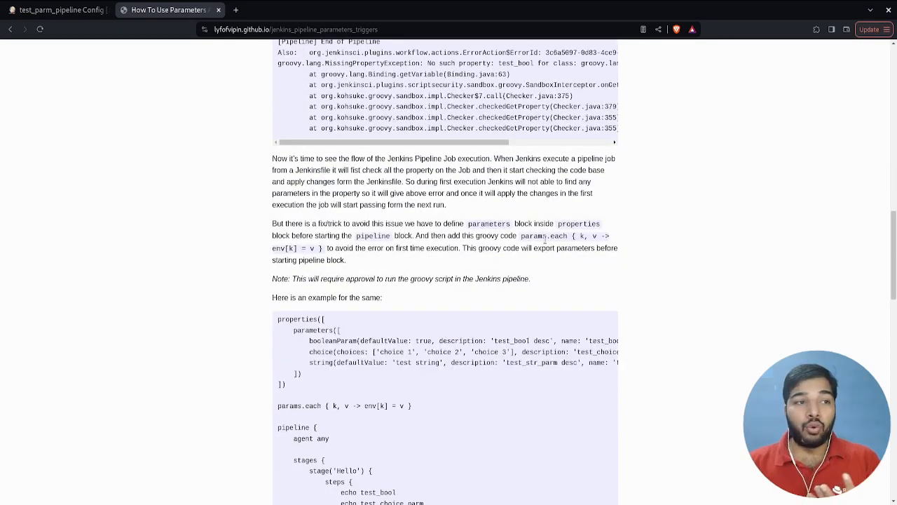
- Examine the workaround's explanation and the example's parameters block nested inside the properties block
{"action": "double_click", "coordinate": [568, 224]}
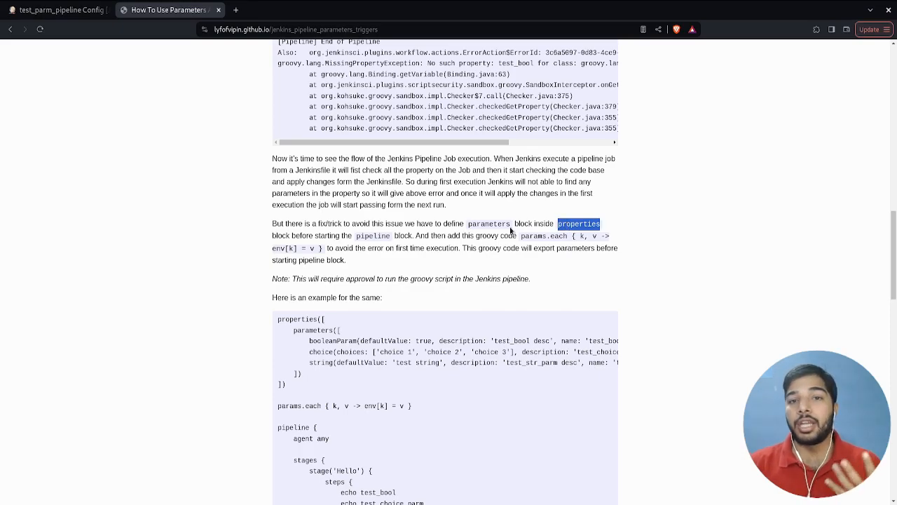
{"action": "scroll", "coordinate": [401, 282], "scroll_direction": "down", "scroll_amount": 2}
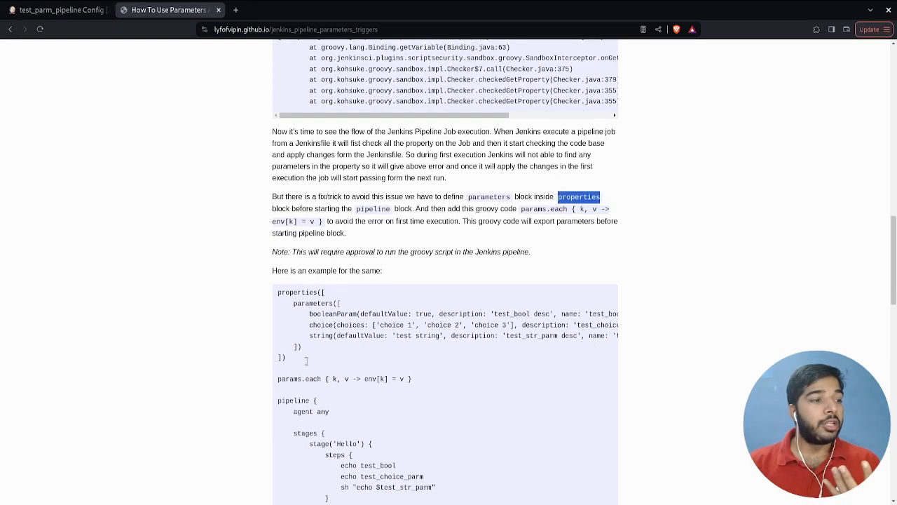
{"action": "left_click", "coordinate": [300, 369]}
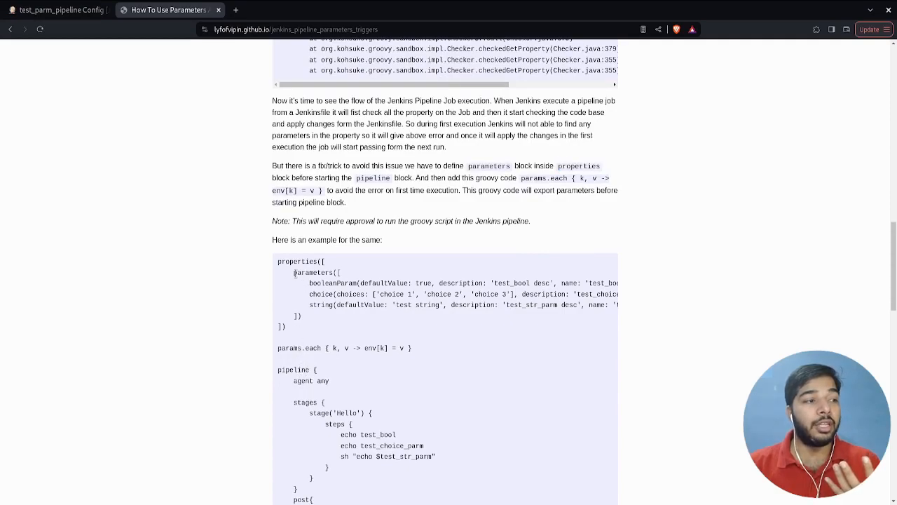
{"action": "double_click", "coordinate": [293, 364]}
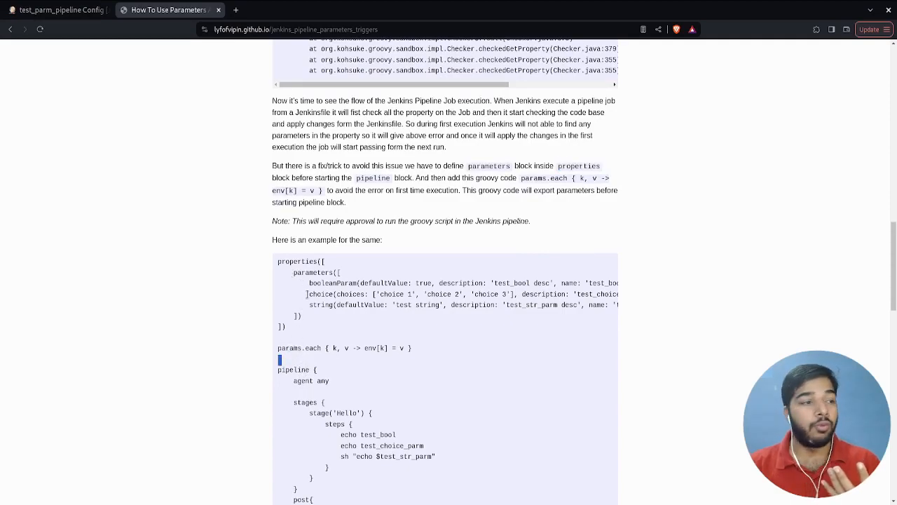
{"action": "double_click", "coordinate": [306, 261]}
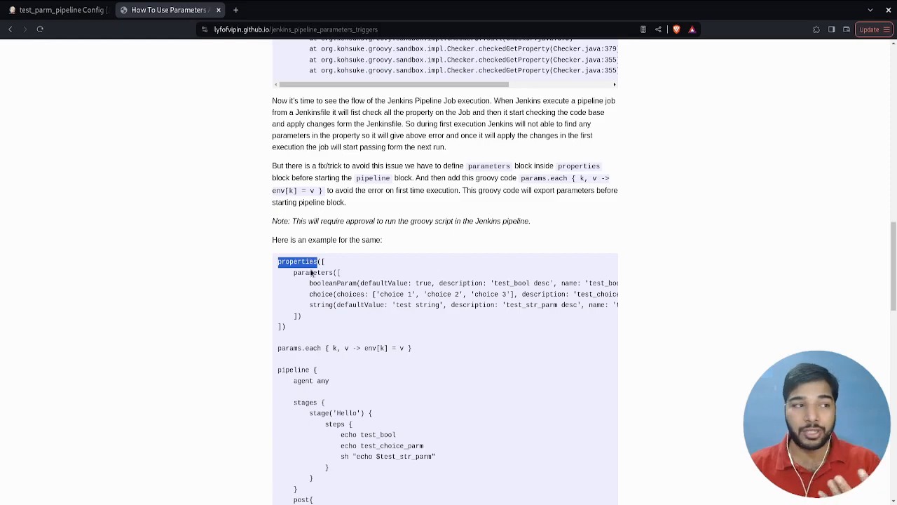
{"action": "double_click", "coordinate": [316, 273]}
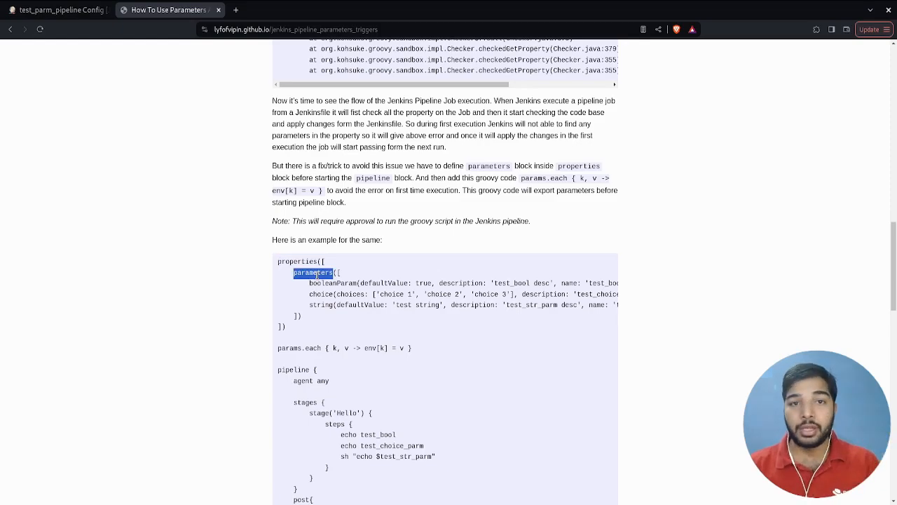
- Examine the params.each line below the properties block, including its k and v variables
{"action": "left_click_drag", "start_coordinate": [279, 347], "coordinate": [412, 348]}
{"action": "left_click", "coordinate": [411, 347]}
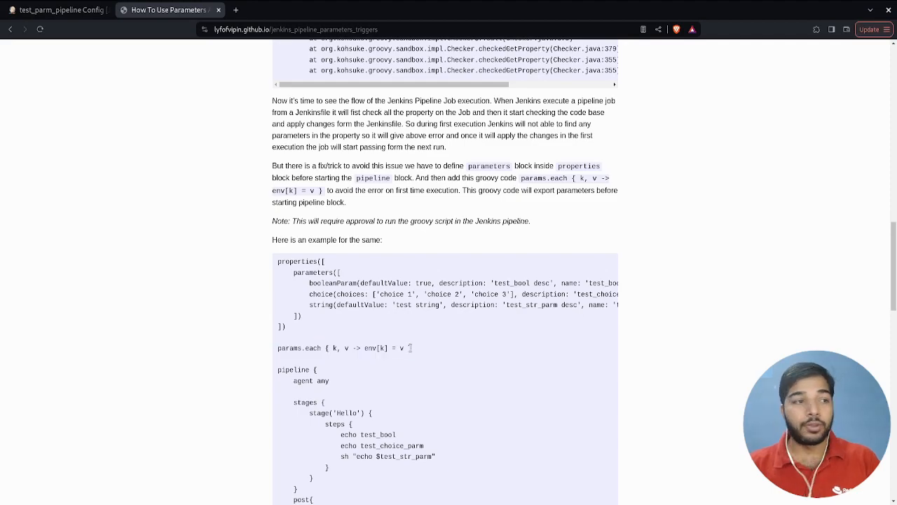
{"action": "left_click_drag", "start_coordinate": [321, 347], "coordinate": [279, 348]}
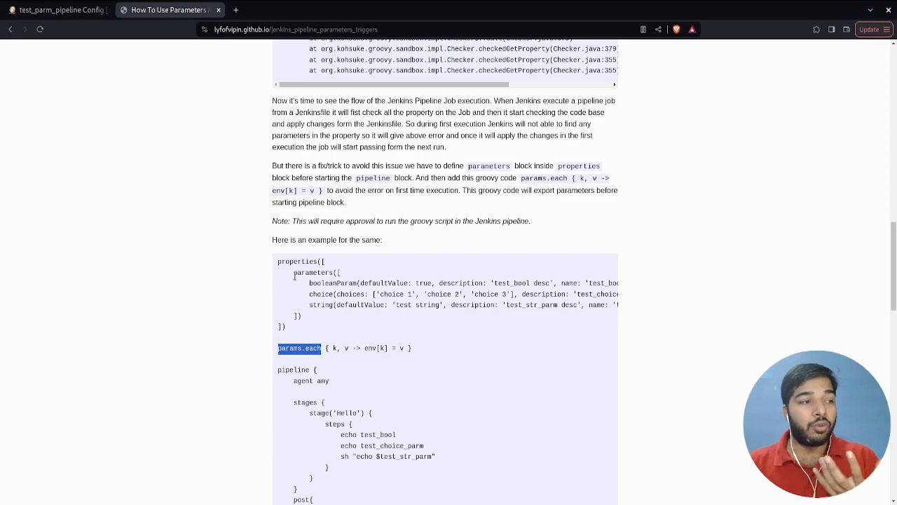
{"action": "left_click_drag", "start_coordinate": [293, 272], "coordinate": [317, 306]}
{"action": "left_click_drag", "start_coordinate": [283, 348], "coordinate": [305, 351]}
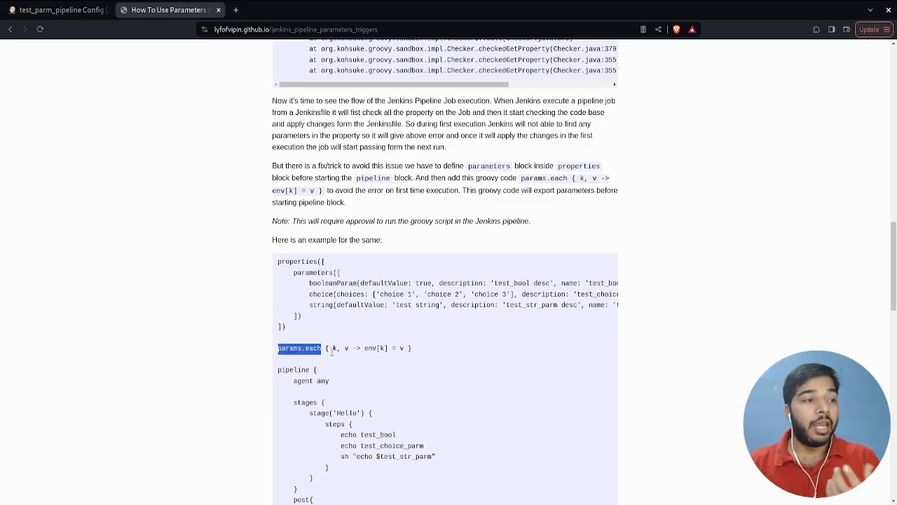
{"action": "left_click", "coordinate": [332, 350]}
{"action": "left_click_drag", "start_coordinate": [333, 351], "coordinate": [348, 349]}
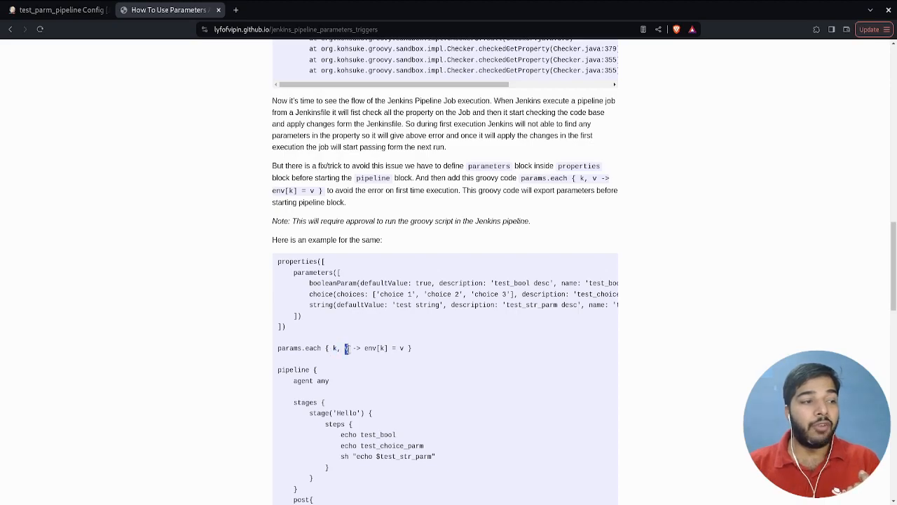
- Compare the booleanParam's default value and name with the key, value and env assignment in the params.each line
{"action": "double_click", "coordinate": [392, 283]}
{"action": "double_click", "coordinate": [424, 283]}
{"action": "left_click", "coordinate": [397, 339]}
{"action": "double_click", "coordinate": [599, 283]}
{"action": "left_click", "coordinate": [386, 351]}
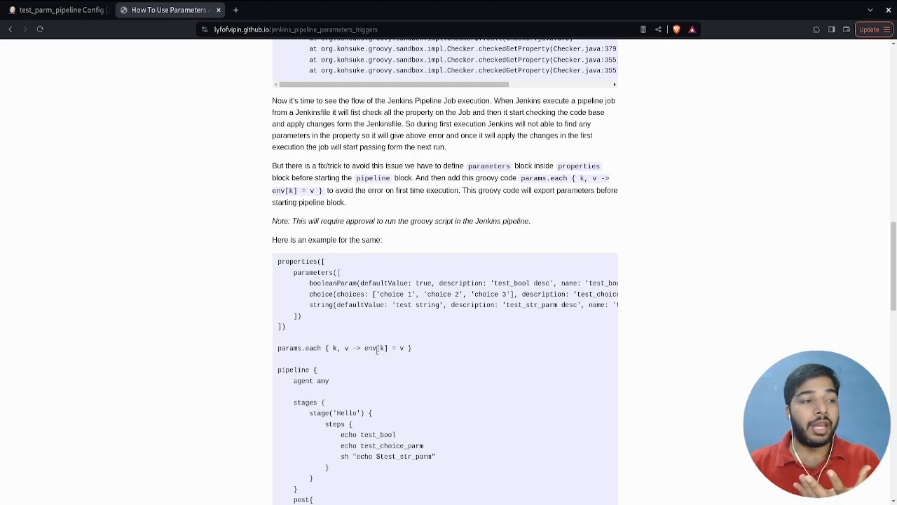
{"action": "left_click_drag", "start_coordinate": [378, 348], "coordinate": [363, 348]}
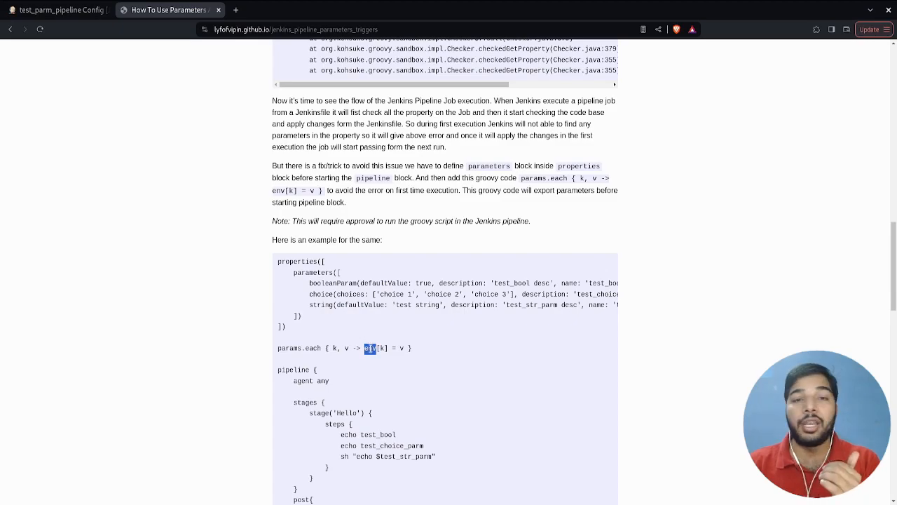
- Review the boolean, choice and string parameter definitions against the params.each export to env
{"action": "left_click_drag", "start_coordinate": [321, 348], "coordinate": [297, 264]}
{"action": "left_click", "coordinate": [336, 351]}
{"action": "left_click_drag", "start_coordinate": [333, 350], "coordinate": [349, 349]}
{"action": "left_click_drag", "start_coordinate": [325, 305], "coordinate": [321, 284]}
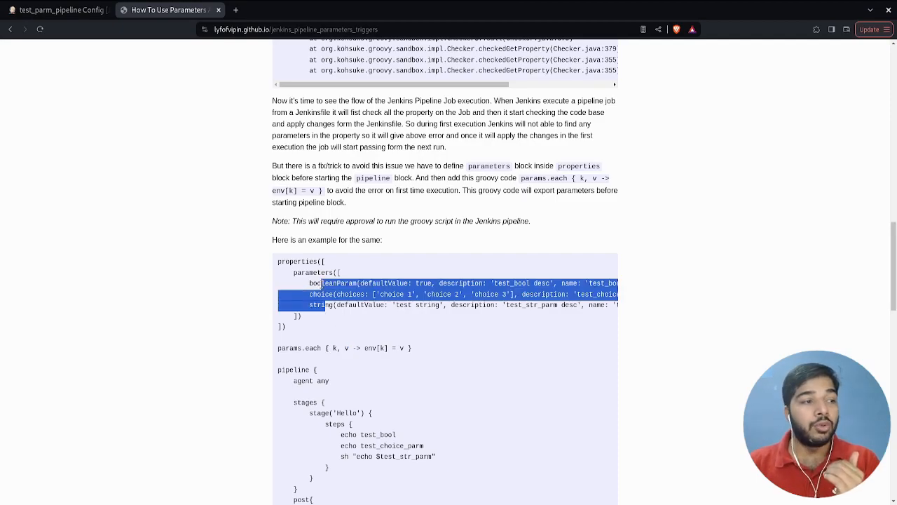
{"action": "left_click_drag", "start_coordinate": [379, 348], "coordinate": [279, 261]}
{"action": "left_click", "coordinate": [396, 346]}
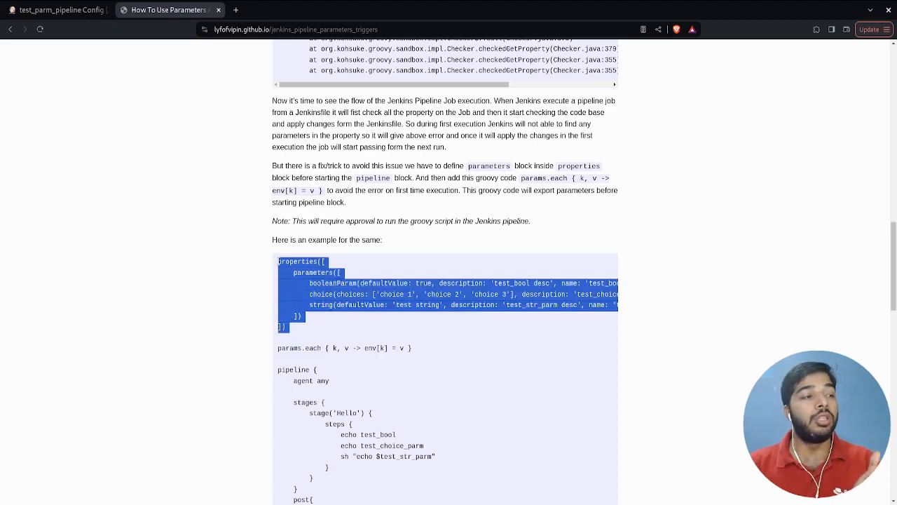
- Examine the example's pipeline block and its echo test_bool step in relation to the preceding parameter definitions
{"action": "double_click", "coordinate": [301, 371]}
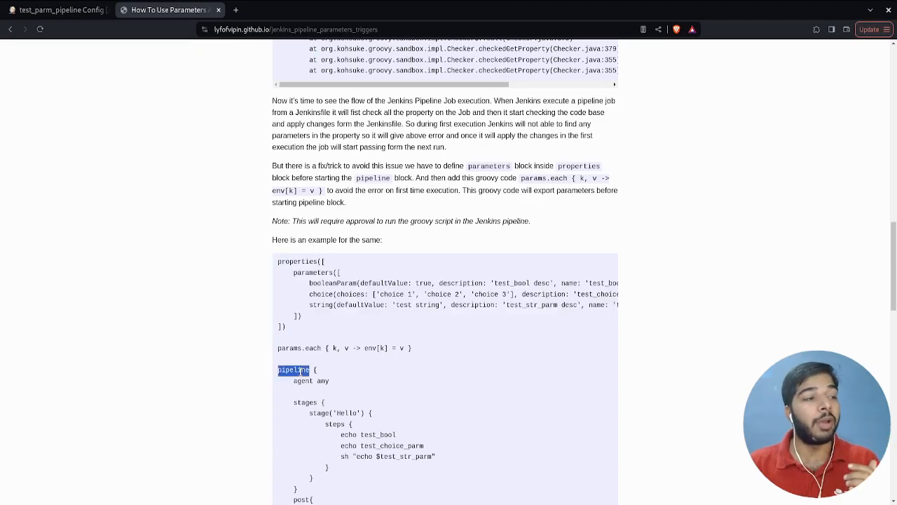
{"action": "left_click_drag", "start_coordinate": [427, 350], "coordinate": [268, 264]}
{"action": "left_click", "coordinate": [348, 339]}
{"action": "scroll", "coordinate": [350, 337], "scroll_direction": "down", "scroll_amount": 2}
{"action": "double_click", "coordinate": [374, 319]}
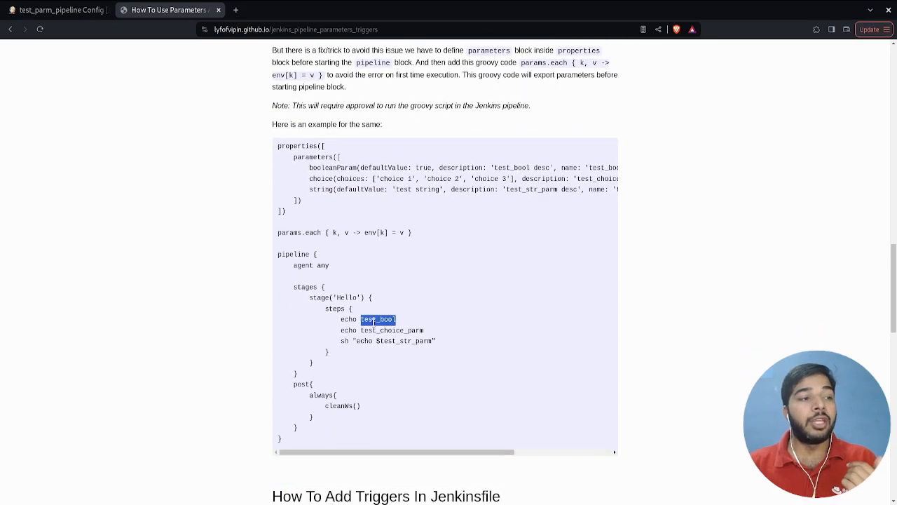
{"action": "left_click_drag", "start_coordinate": [439, 242], "coordinate": [295, 157]}
{"action": "left_click", "coordinate": [386, 319]}
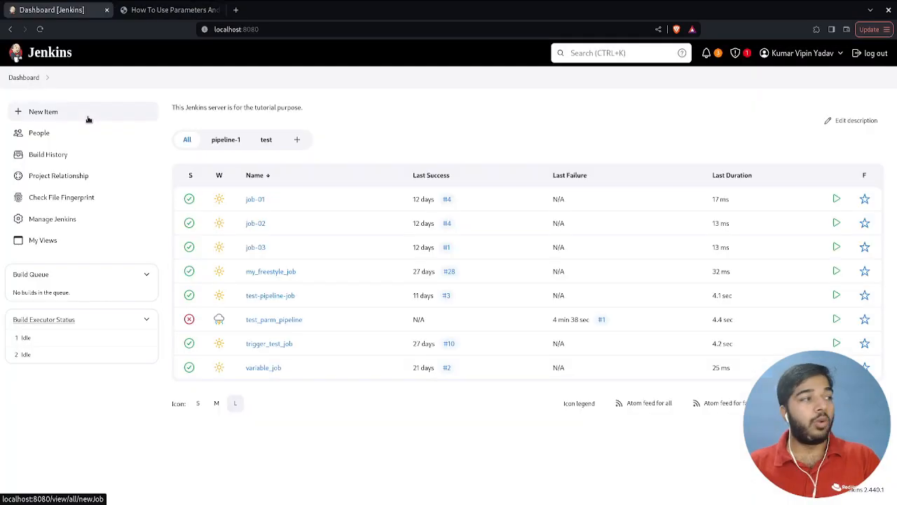
- Create the pipeline job test_parm_pipeline_02 with the properties-block workaround script, and check its params.each line in the enlarged script editor
{"action": "left_click", "coordinate": [89, 116]}
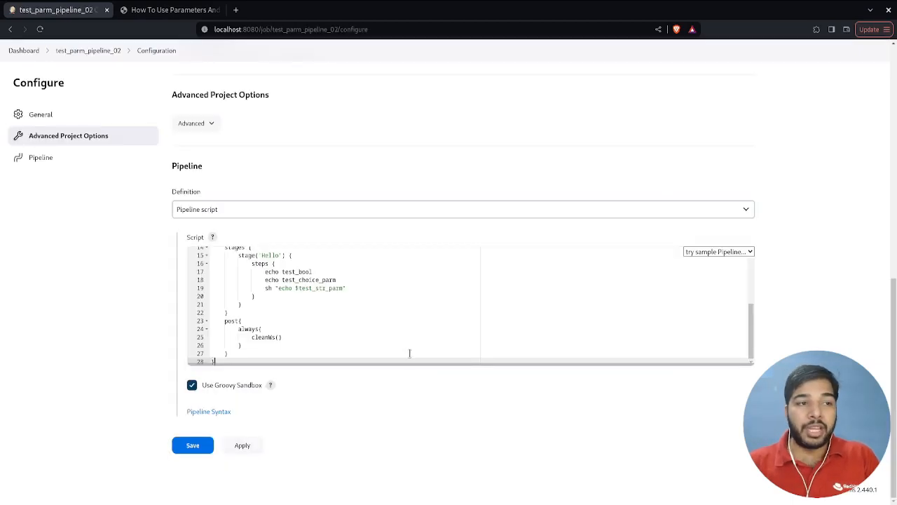
{"action": "left_click_drag", "start_coordinate": [419, 362], "coordinate": [420, 488]}
{"action": "scroll", "coordinate": [420, 489], "scroll_direction": "up", "scroll_amount": 3}
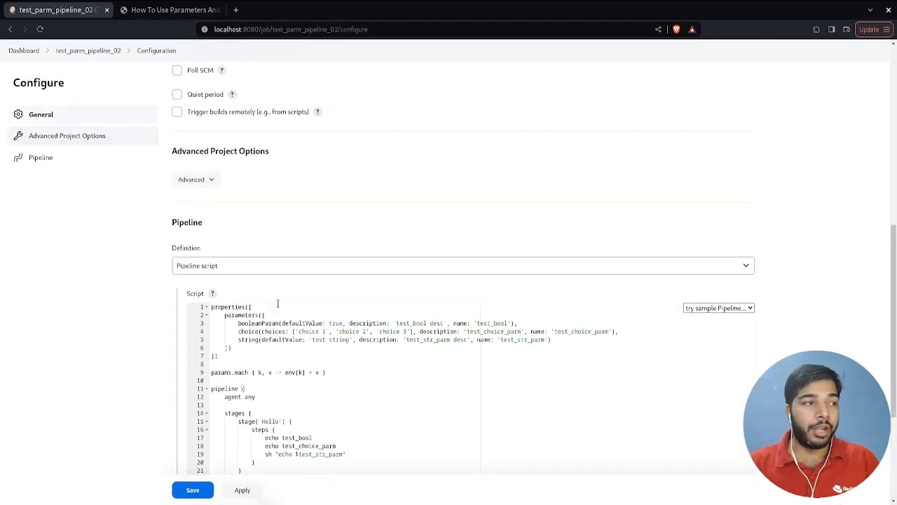
{"action": "left_click", "coordinate": [241, 365]}
{"action": "left_click", "coordinate": [242, 374]}
{"action": "left_click_drag", "start_coordinate": [212, 431], "coordinate": [333, 431]}
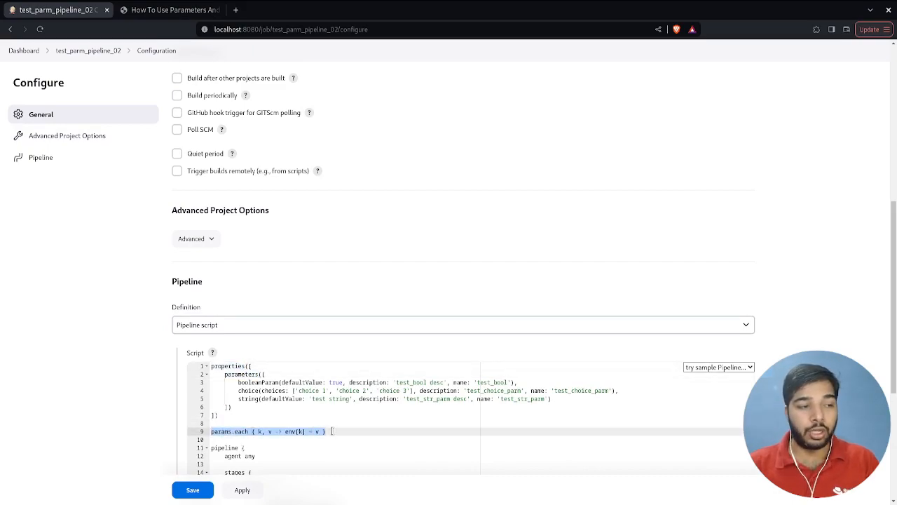
{"action": "left_click", "coordinate": [332, 431]}
- Save the test_parm_pipeline_02 configuration and run the job's first build
{"action": "scroll", "coordinate": [332, 431], "scroll_direction": "down", "scroll_amount": 2}
{"action": "left_click", "coordinate": [193, 489]}
{"action": "left_click", "coordinate": [92, 154]}
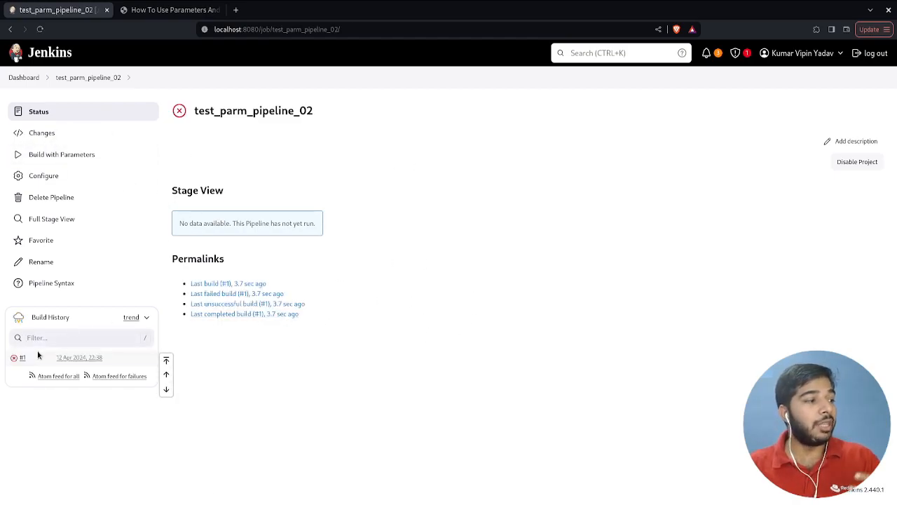
- Open the console output of build #1 and examine the script permission error and the method signature it names
{"action": "left_click", "coordinate": [23, 359]}
{"action": "left_click", "coordinate": [126, 151]}
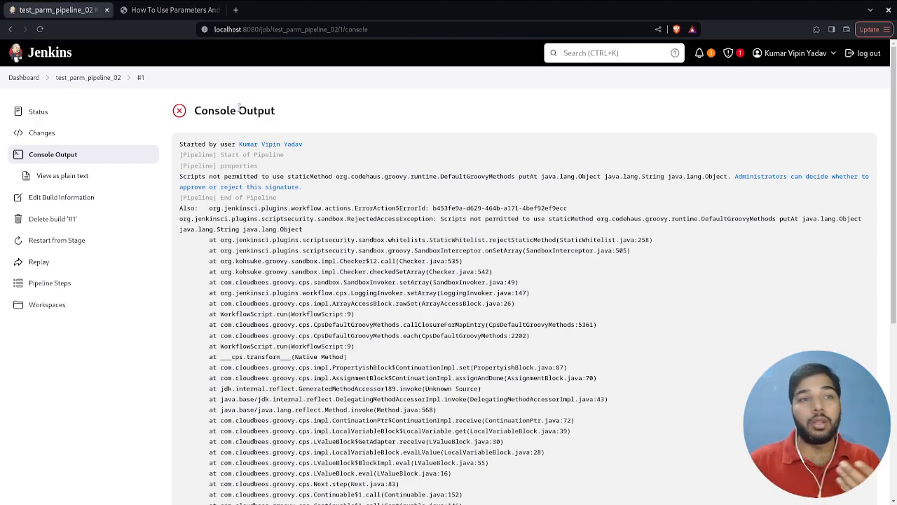
{"action": "double_click", "coordinate": [662, 176]}
{"action": "left_click", "coordinate": [661, 177]}
{"action": "left_click_drag", "start_coordinate": [662, 176], "coordinate": [607, 177]}
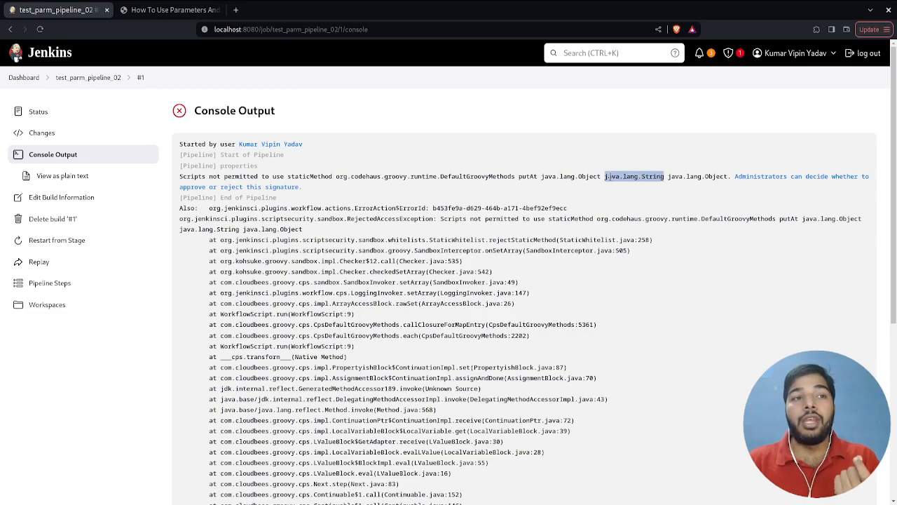
{"action": "left_click", "coordinate": [607, 177]}
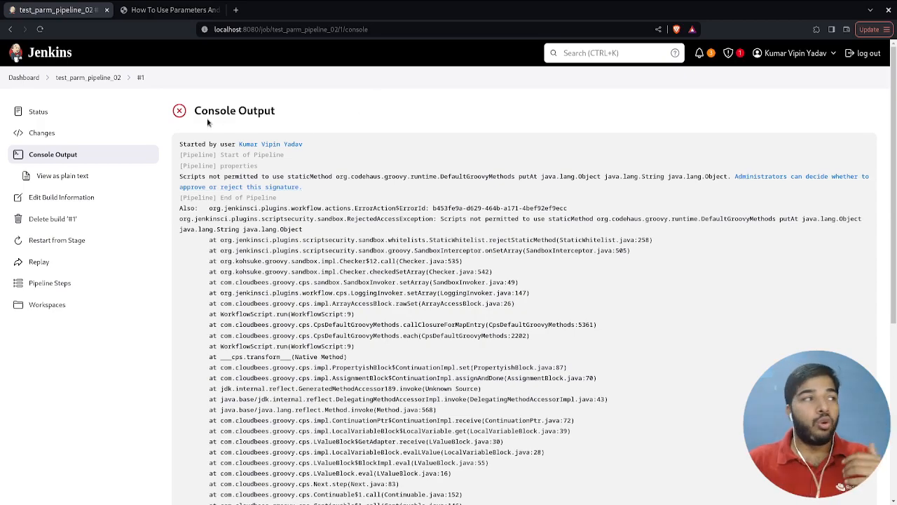
- Approve the pending staticMethod DefaultGroovyMethods putAt signature in In-process Script Approval
{"action": "left_click", "coordinate": [45, 77]}
{"action": "mouse_move", "coordinate": [125, 183]}
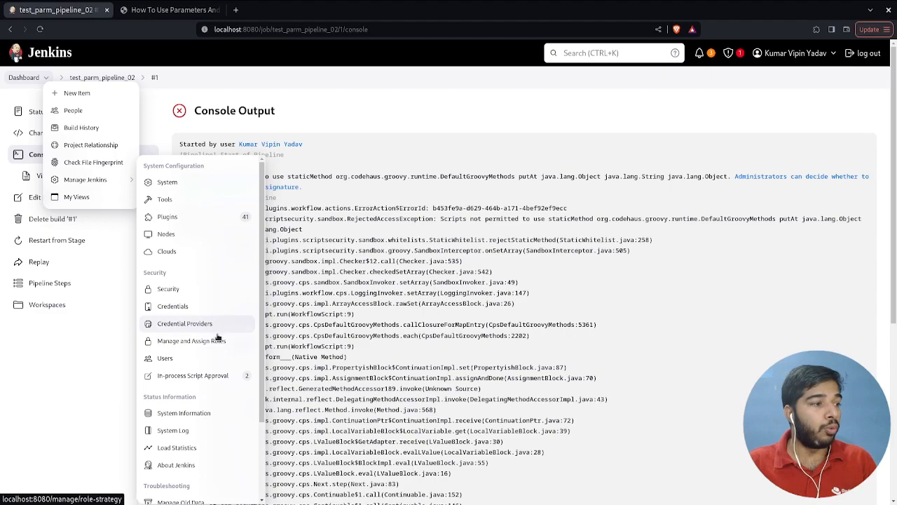
{"action": "left_click", "coordinate": [210, 376]}
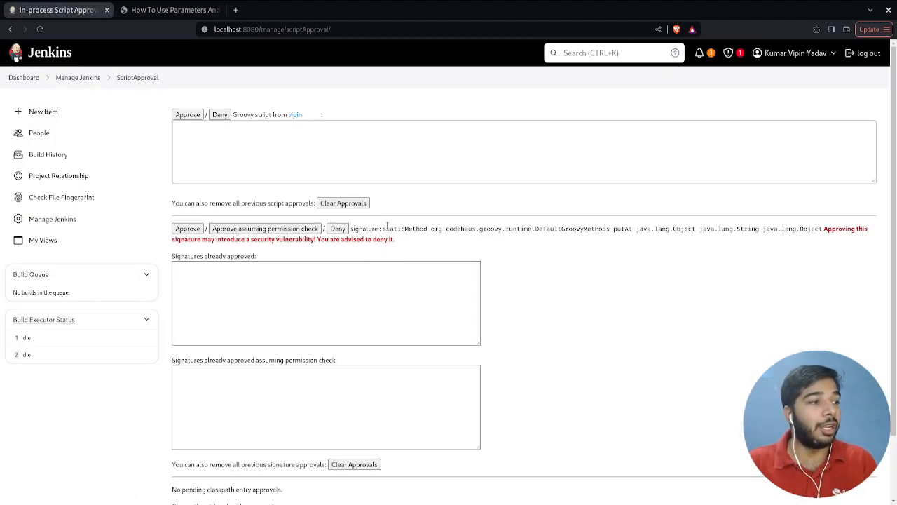
{"action": "left_click_drag", "start_coordinate": [420, 230], "coordinate": [768, 237]}
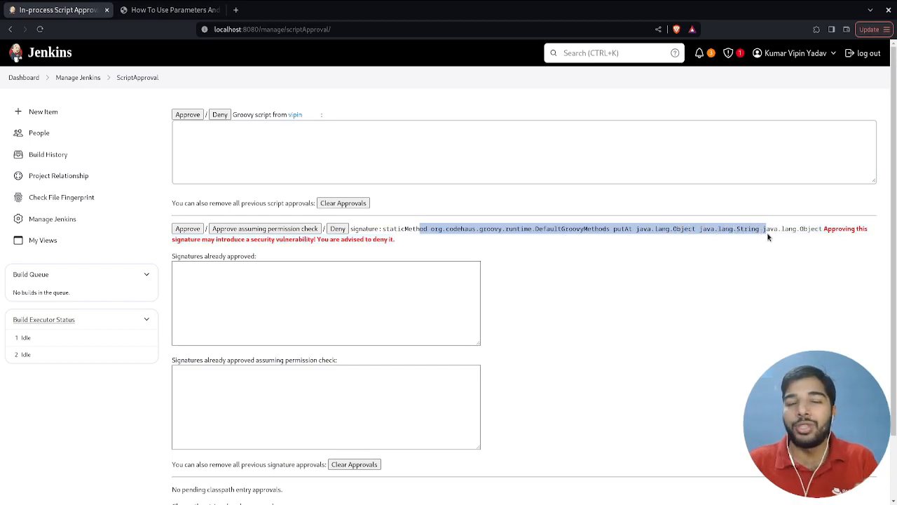
{"action": "left_click", "coordinate": [187, 229]}
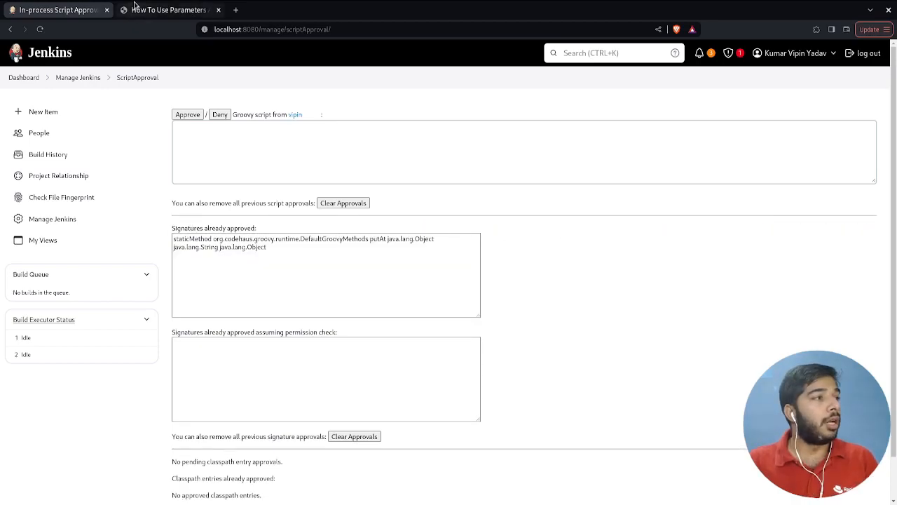
- Delete the test_parm_pipeline_02 job from the Jenkins dashboard
{"action": "left_click", "coordinate": [140, 10]}
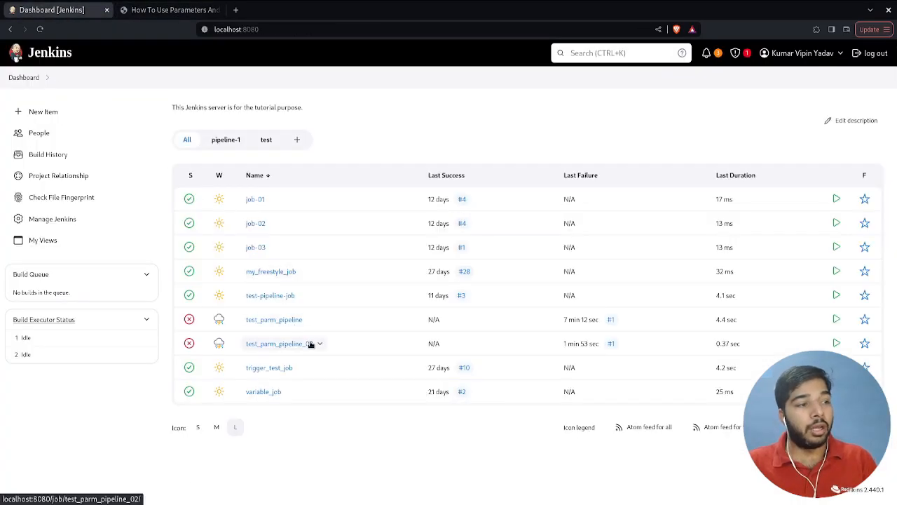
{"action": "left_click", "coordinate": [319, 343]}
{"action": "left_click", "coordinate": [350, 410]}
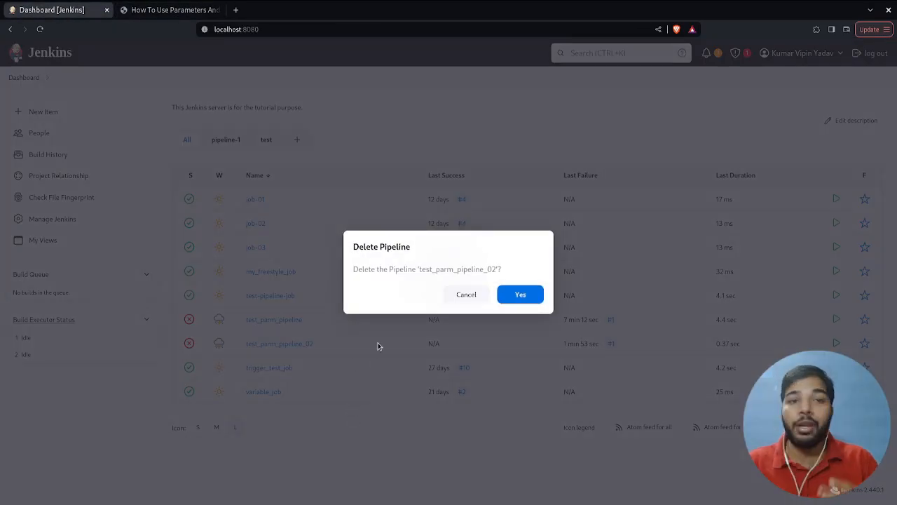
{"action": "left_click", "coordinate": [520, 294]}
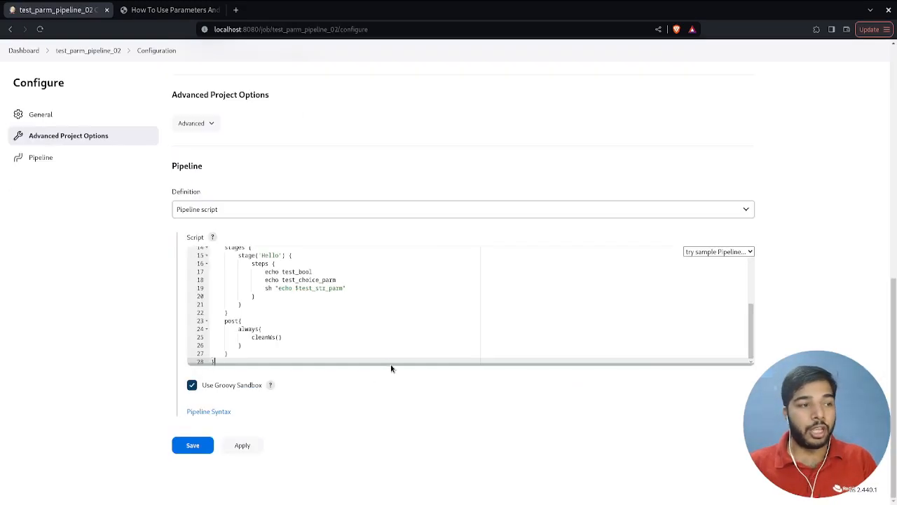
- Save the recreated test_parm_pipeline_02 job with the workaround script, and run its first build
{"action": "left_click_drag", "start_coordinate": [391, 369], "coordinate": [411, 499]}
{"action": "left_click", "coordinate": [190, 490]}
{"action": "left_click", "coordinate": [78, 155]}
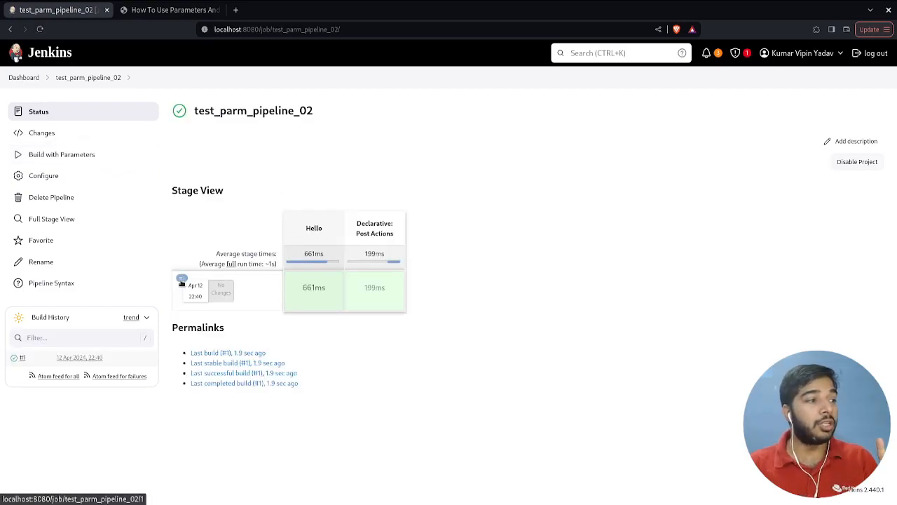
- Open the console output of the recreated job's build #1 and examine the echoed parameter values
{"action": "left_click", "coordinate": [184, 282]}
{"action": "left_click", "coordinate": [117, 155]}
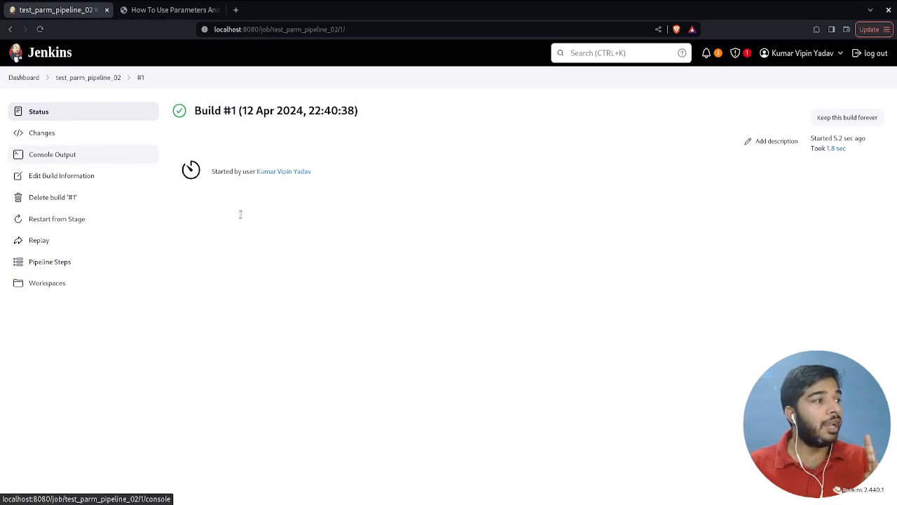
{"action": "left_click_drag", "start_coordinate": [228, 292], "coordinate": [178, 239]}
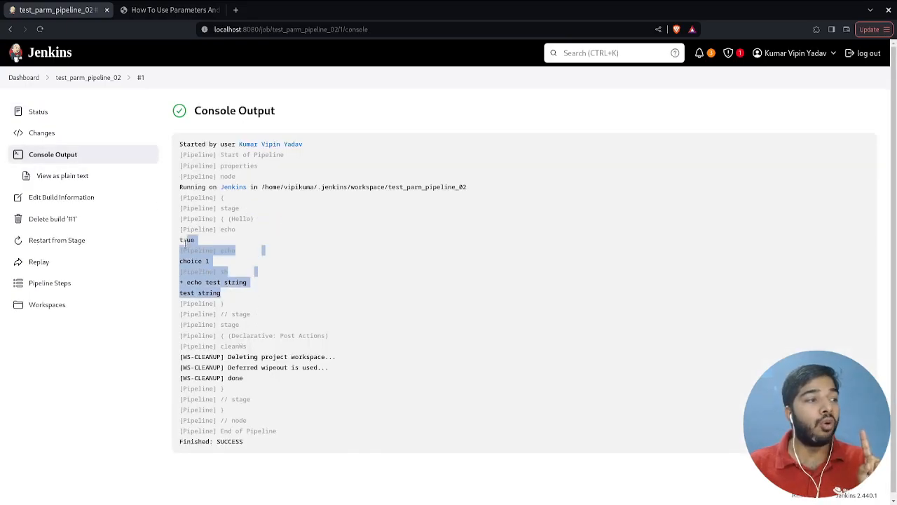
{"action": "double_click", "coordinate": [182, 240]}
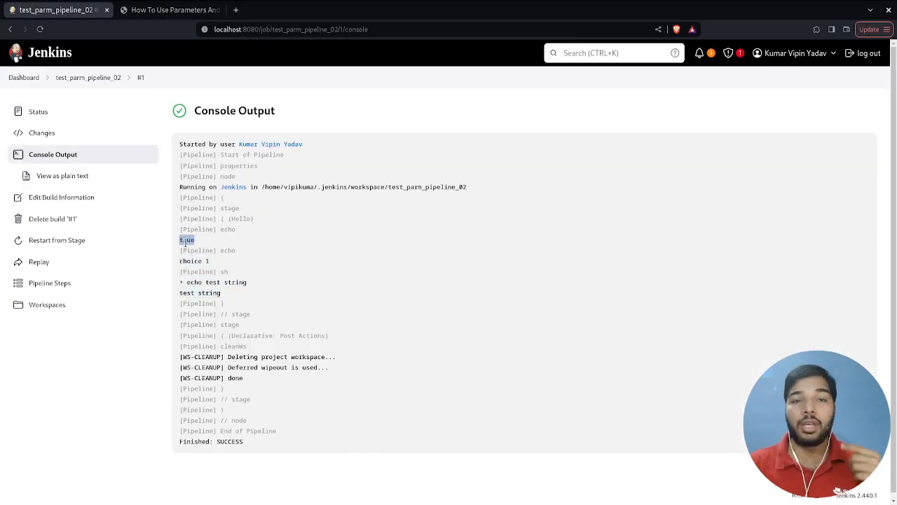
- Check the echoed choice and string values in the console output, and review the article's first-run failure section
{"action": "left_click_drag", "start_coordinate": [180, 262], "coordinate": [293, 293]}
{"action": "key", "text": "ctrl+Tab"}
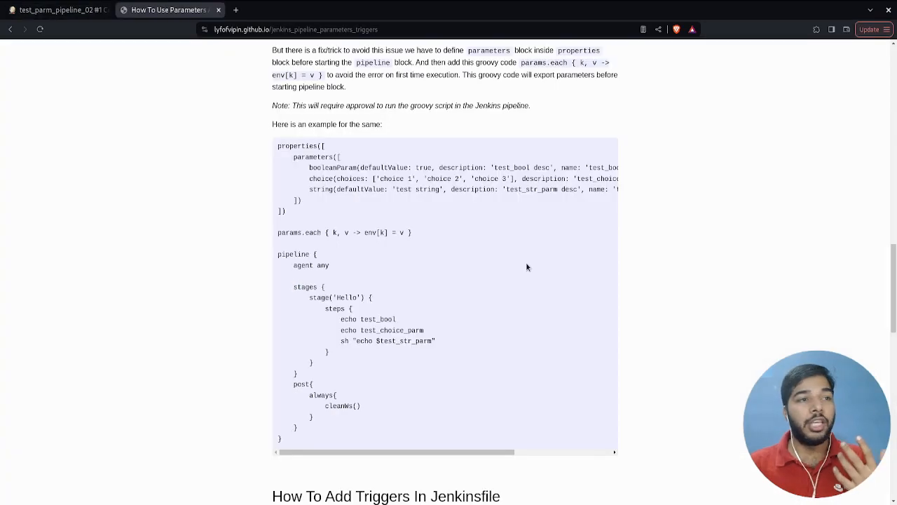
{"action": "scroll", "coordinate": [527, 268], "scroll_direction": "up", "scroll_amount": 9}
{"action": "left_click_drag", "start_coordinate": [475, 280], "coordinate": [468, 119]}
{"action": "left_click", "coordinate": [511, 197]}
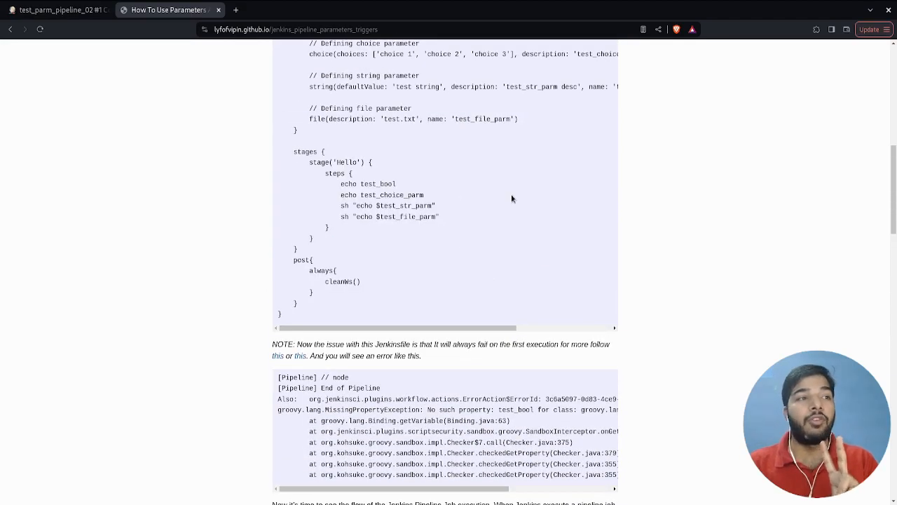
{"action": "scroll", "coordinate": [511, 195], "scroll_direction": "down", "scroll_amount": 6}
{"action": "left_click_drag", "start_coordinate": [504, 186], "coordinate": [523, 246]}
{"action": "left_click", "coordinate": [526, 258]}
{"action": "scroll", "coordinate": [526, 261], "scroll_direction": "down", "scroll_amount": 2}
{"action": "scroll", "coordinate": [526, 260], "scroll_direction": "up", "scroll_amount": 4}
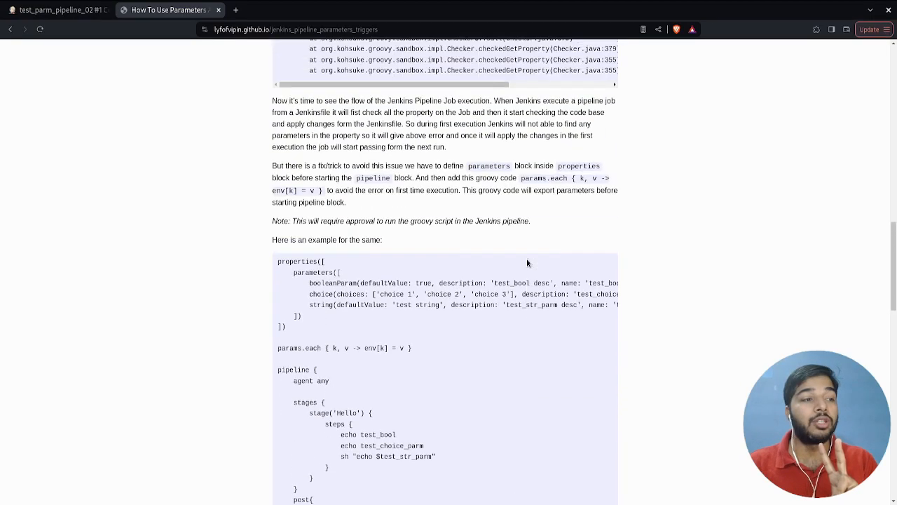
- Review the article's Groovy script approval note and the example that defines parameters inside the properties block
{"action": "triple_click", "coordinate": [428, 222]}
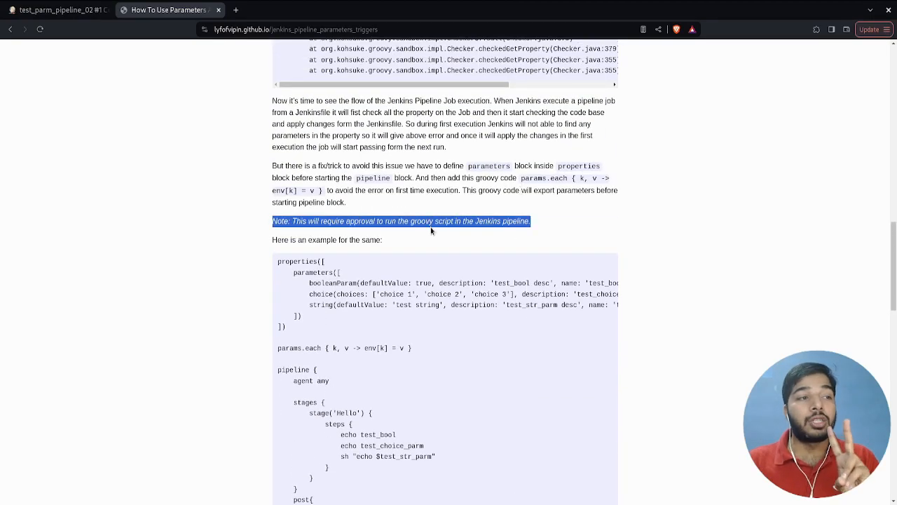
{"action": "left_click", "coordinate": [431, 232]}
{"action": "scroll", "coordinate": [431, 231], "scroll_direction": "down", "scroll_amount": 3}
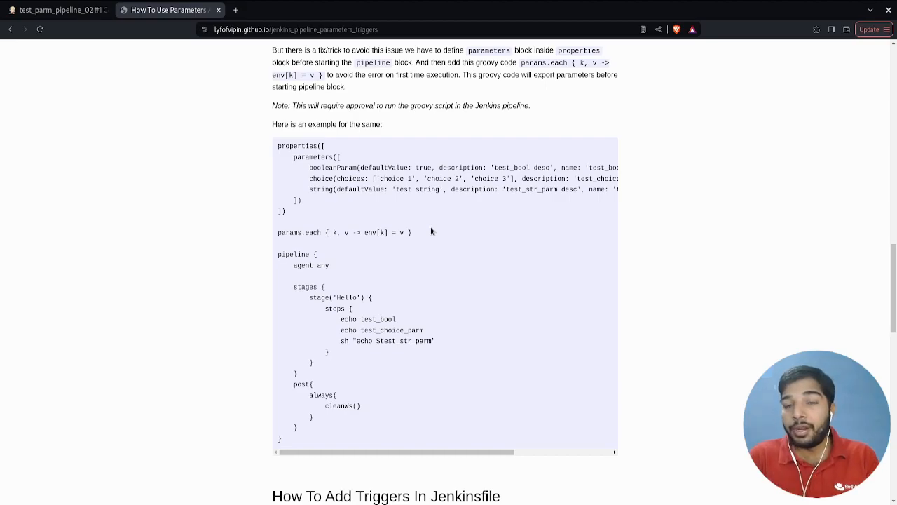
{"action": "left_click_drag", "start_coordinate": [288, 145], "coordinate": [544, 425]}
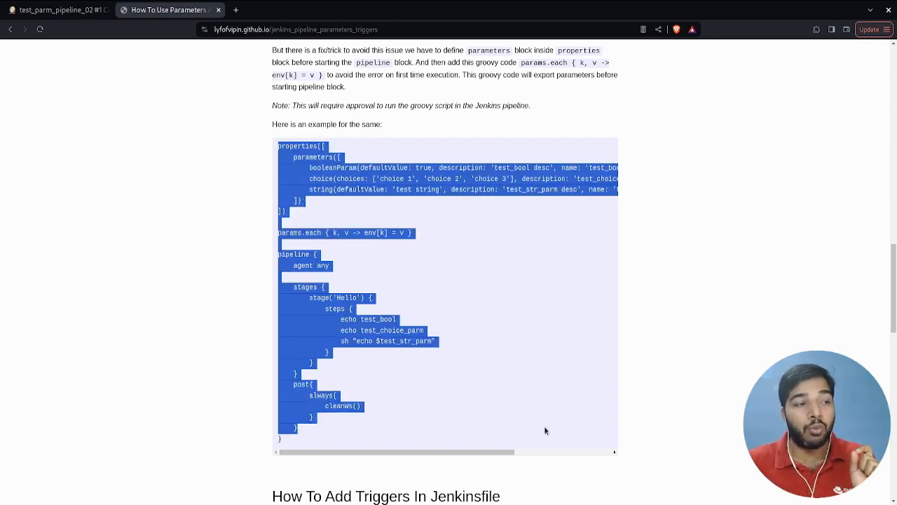
{"action": "left_click", "coordinate": [544, 425]}
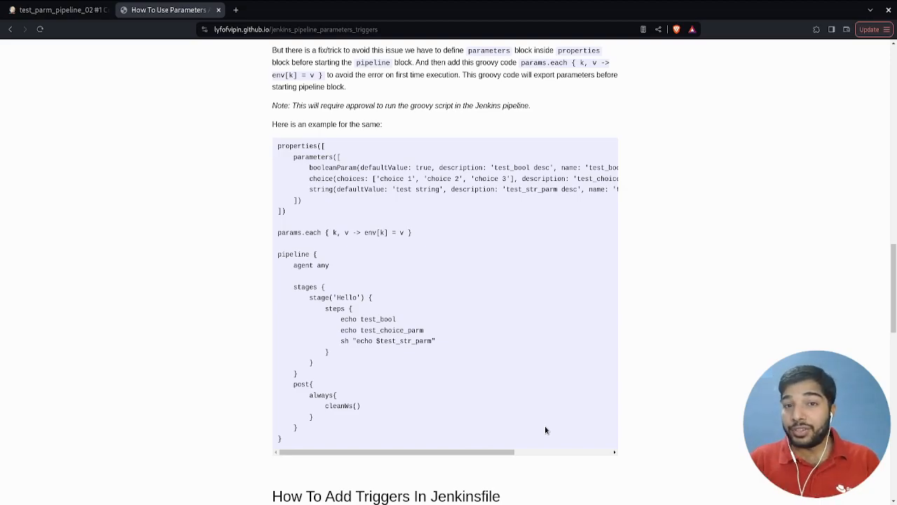
- Go to the article's section on adding triggers in a Jenkinsfile and look over its sample pipeline
{"action": "scroll", "coordinate": [546, 429], "scroll_direction": "down", "scroll_amount": 5}
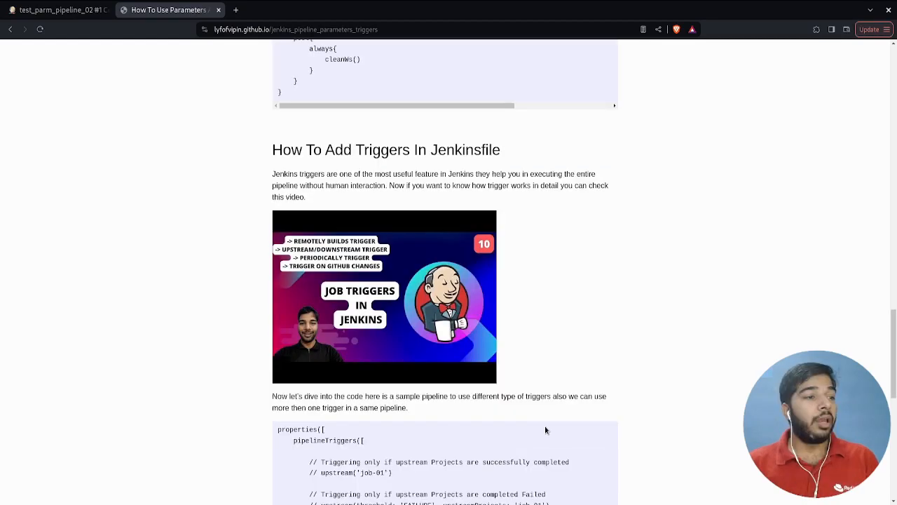
{"action": "scroll", "coordinate": [545, 430], "scroll_direction": "down", "scroll_amount": 1}
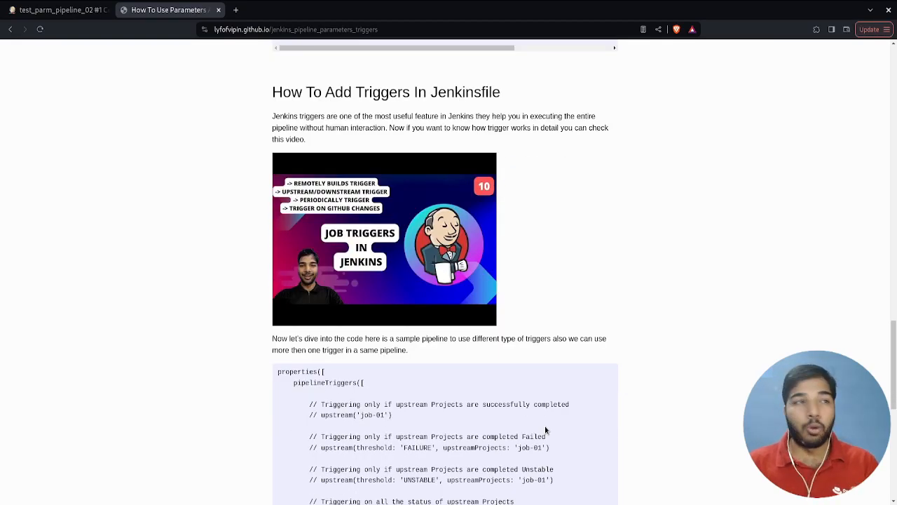
{"action": "scroll", "coordinate": [547, 429], "scroll_direction": "down", "scroll_amount": 5}
{"action": "left_click_drag", "start_coordinate": [299, 82], "coordinate": [481, 476]}
{"action": "left_click", "coordinate": [481, 477]}
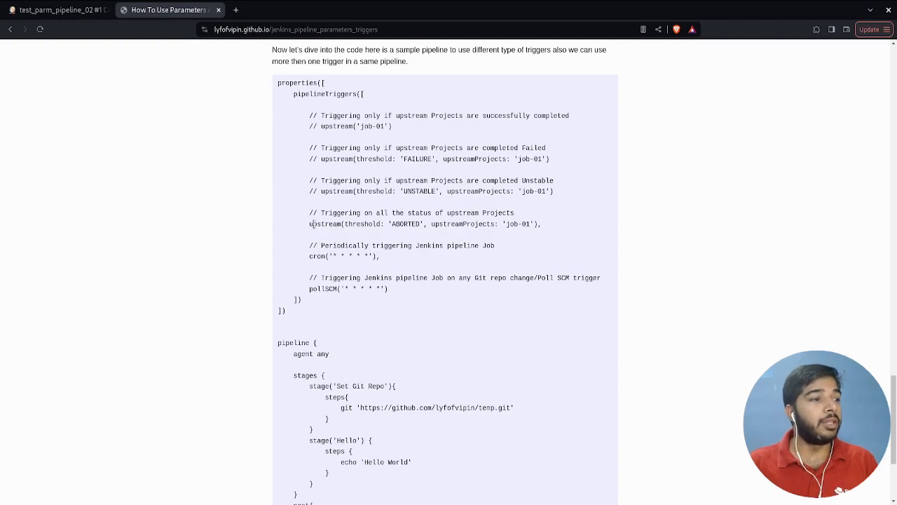
- Examine the upstream trigger lines for job-01, both the all-status variant and the one for successful completion only
{"action": "left_click_drag", "start_coordinate": [309, 223], "coordinate": [509, 232]}
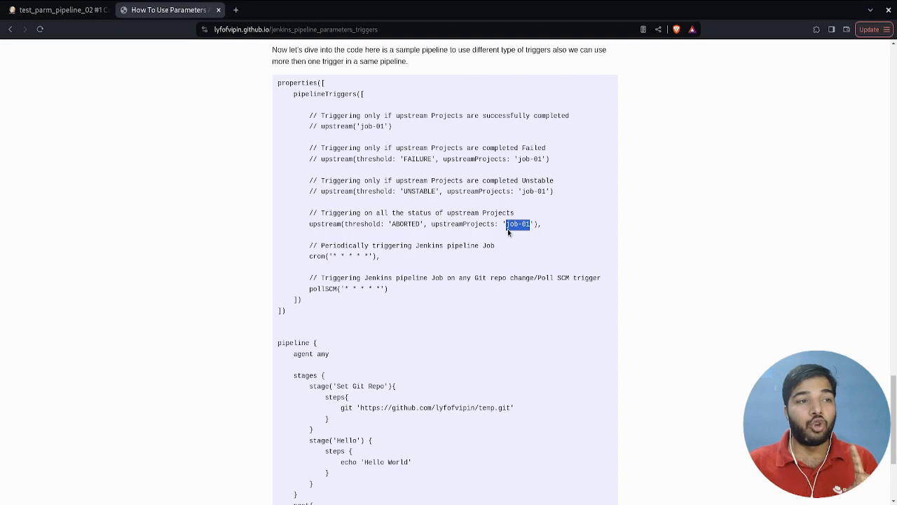
{"action": "left_click", "coordinate": [399, 134]}
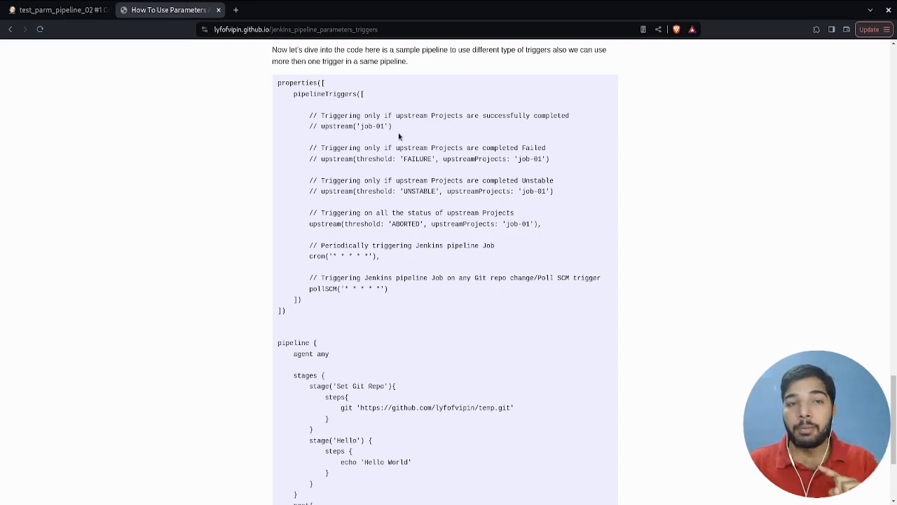
{"action": "double_click", "coordinate": [331, 224]}
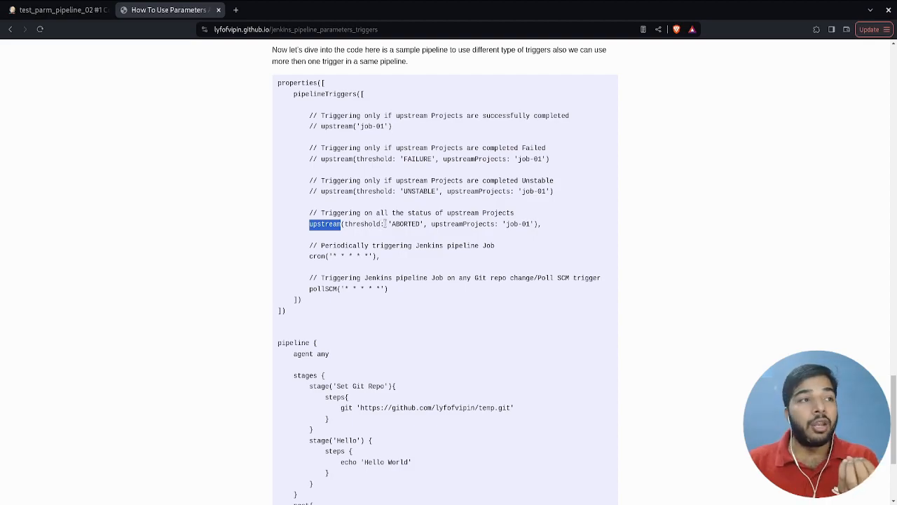
{"action": "left_click", "coordinate": [401, 132]}
{"action": "left_click_drag", "start_coordinate": [321, 126], "coordinate": [393, 133]}
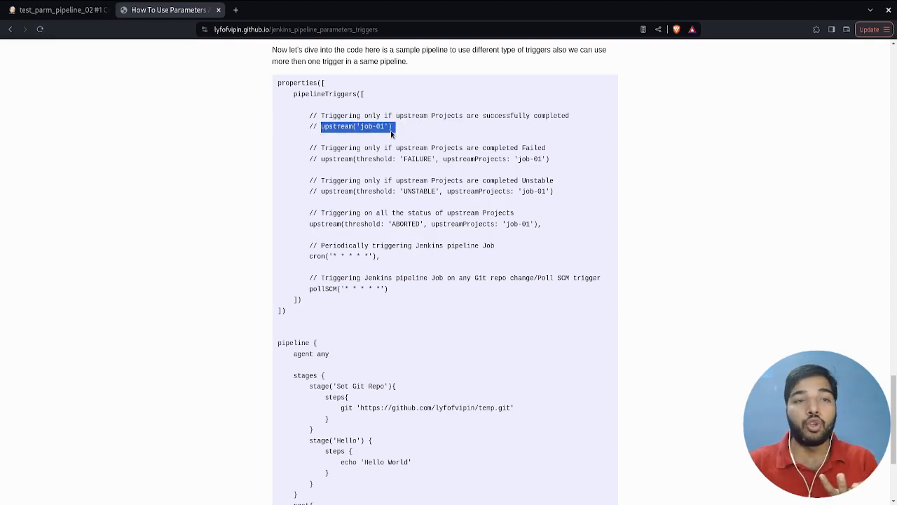
{"action": "left_click", "coordinate": [393, 134]}
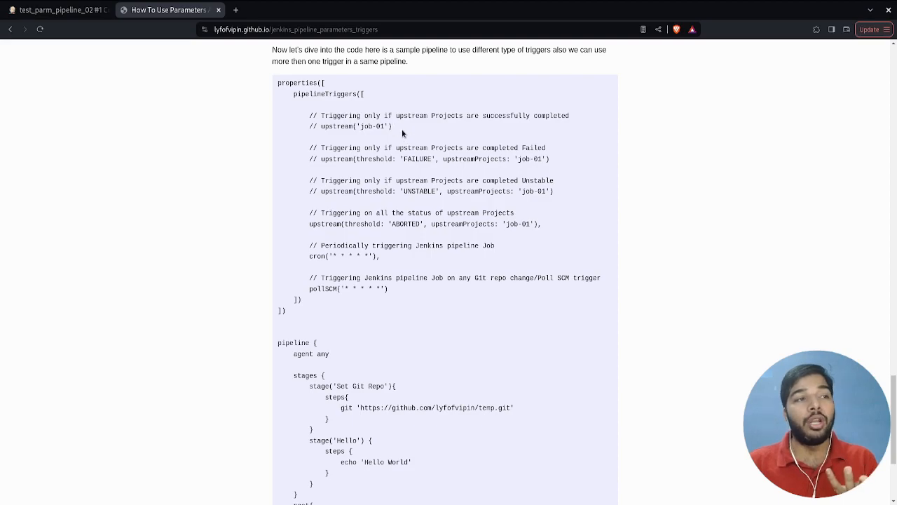
- Compare the FAILURE, UNSTABLE and ABORTED thresholds, and examine the threshold and upstreamProjects arguments of the all-status upstream trigger
{"action": "double_click", "coordinate": [416, 159]}
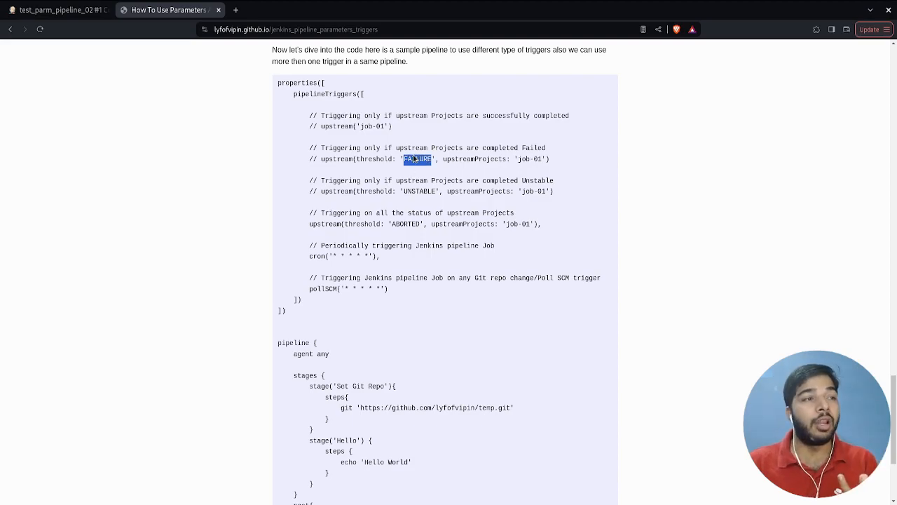
{"action": "double_click", "coordinate": [419, 190]}
{"action": "double_click", "coordinate": [409, 223]}
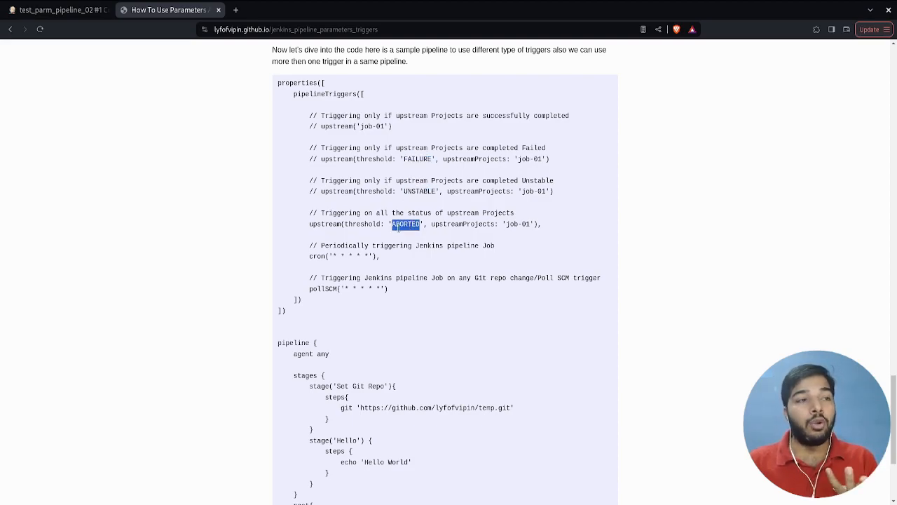
{"action": "left_click", "coordinate": [338, 225]}
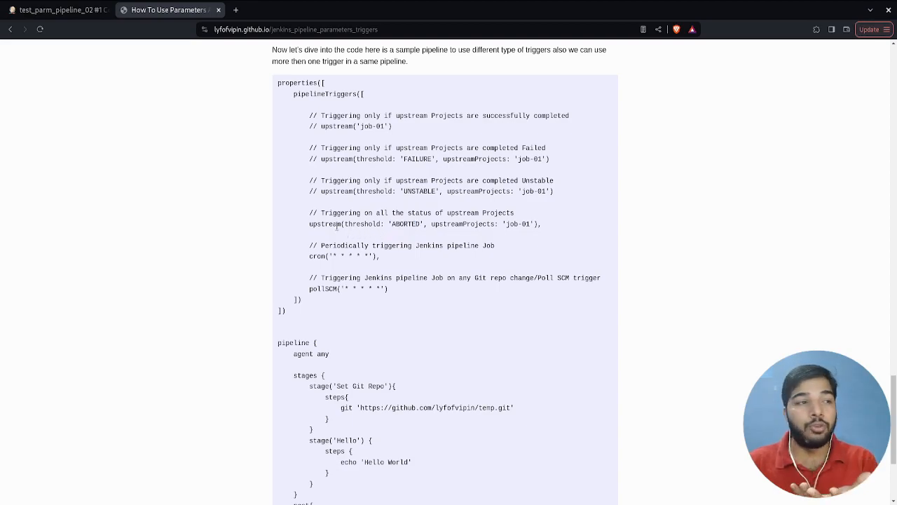
{"action": "double_click", "coordinate": [401, 223]}
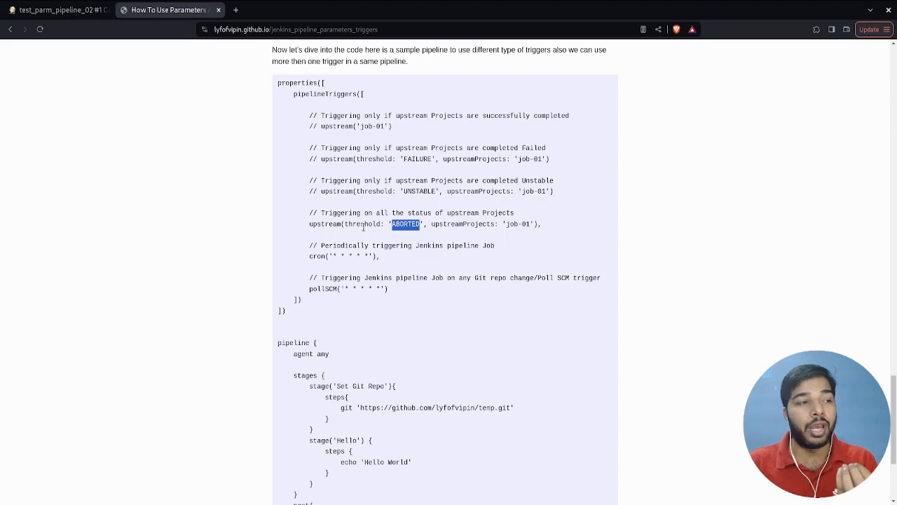
{"action": "double_click", "coordinate": [363, 223]}
{"action": "left_click_drag", "start_coordinate": [431, 223], "coordinate": [533, 224]}
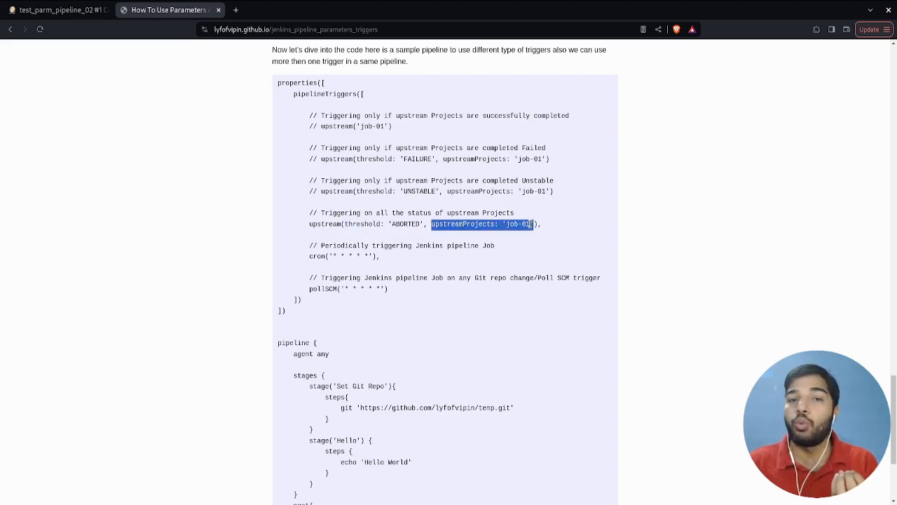
{"action": "left_click", "coordinate": [511, 237]}
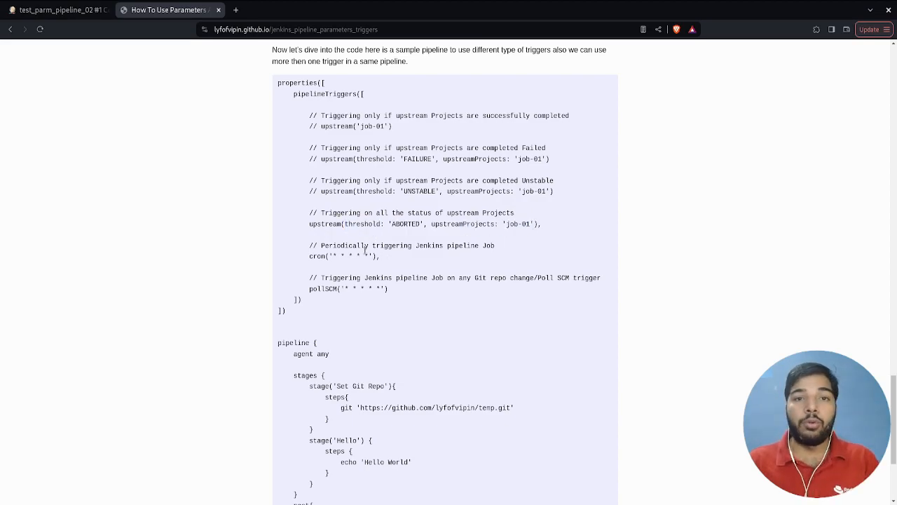
- Examine the cron and pollSCM trigger lines and their schedule expressions in the sample pipeline
{"action": "double_click", "coordinate": [323, 256]}
{"action": "mouse_move", "coordinate": [325, 257]}
{"action": "left_mouse_down"}
{"action": "mouse_move", "coordinate": [375, 257]}
{"action": "mouse_move", "coordinate": [329, 257]}
{"action": "left_mouse_up"}
{"action": "left_click", "coordinate": [373, 258]}
{"action": "left_click", "coordinate": [352, 258]}
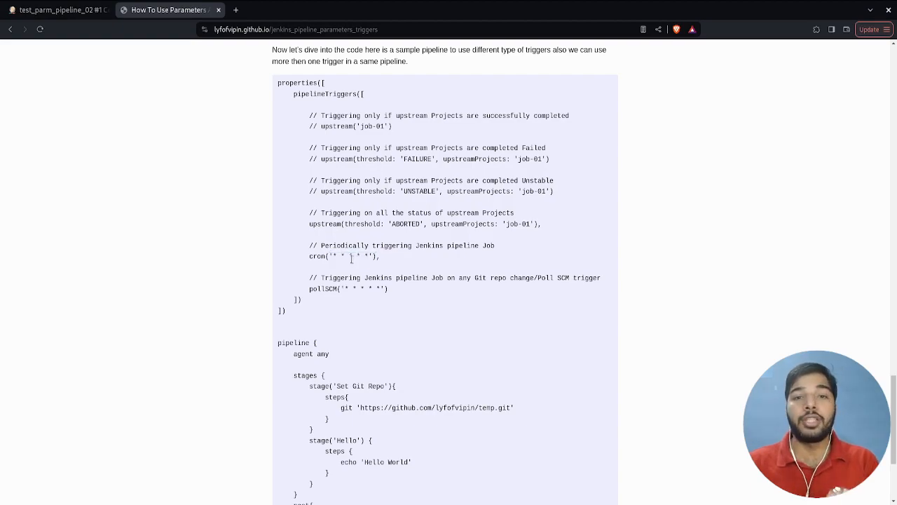
{"action": "double_click", "coordinate": [328, 286]}
{"action": "left_click_drag", "start_coordinate": [328, 286], "coordinate": [391, 289]}
{"action": "left_click", "coordinate": [378, 286]}
{"action": "triple_click", "coordinate": [370, 257]}
{"action": "left_click", "coordinate": [342, 290]}
{"action": "double_click", "coordinate": [334, 288]}
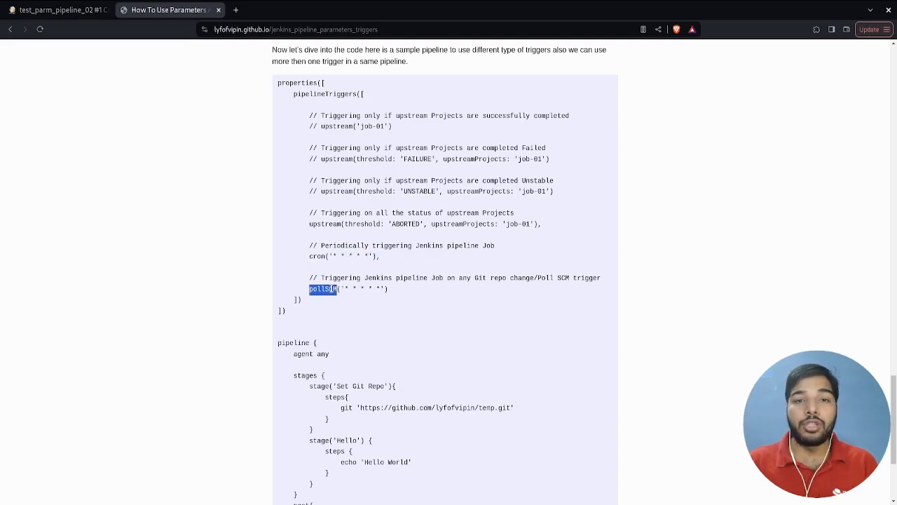
- Examine the Set Git Repo stage's git step and repository URL together with the pollSCM trigger that relies on it
{"action": "scroll", "coordinate": [334, 288], "scroll_direction": "down", "scroll_amount": 1}
{"action": "double_click", "coordinate": [318, 328]}
{"action": "left_click_drag", "start_coordinate": [342, 350], "coordinate": [515, 352]}
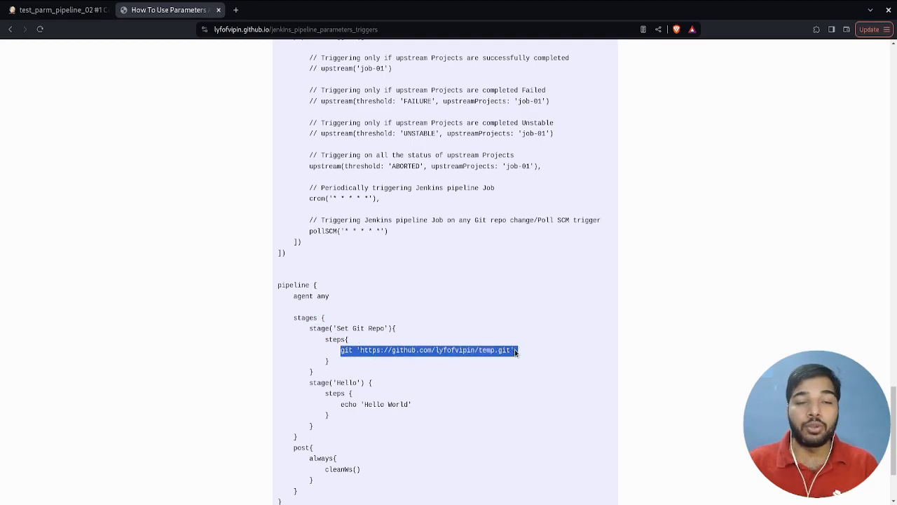
{"action": "double_click", "coordinate": [336, 340]}
{"action": "left_click", "coordinate": [346, 350]}
{"action": "double_click", "coordinate": [345, 350]}
{"action": "left_click_drag", "start_coordinate": [357, 349], "coordinate": [513, 351]}
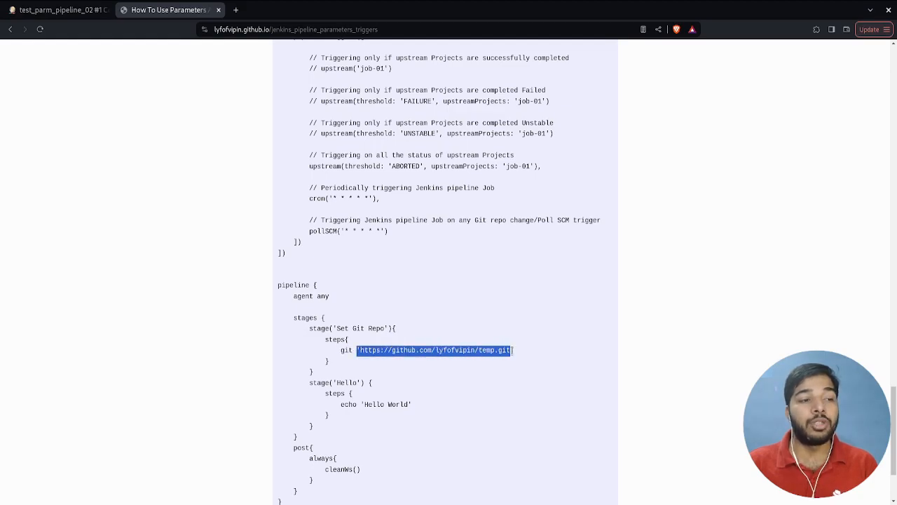
{"action": "left_click", "coordinate": [515, 352]}
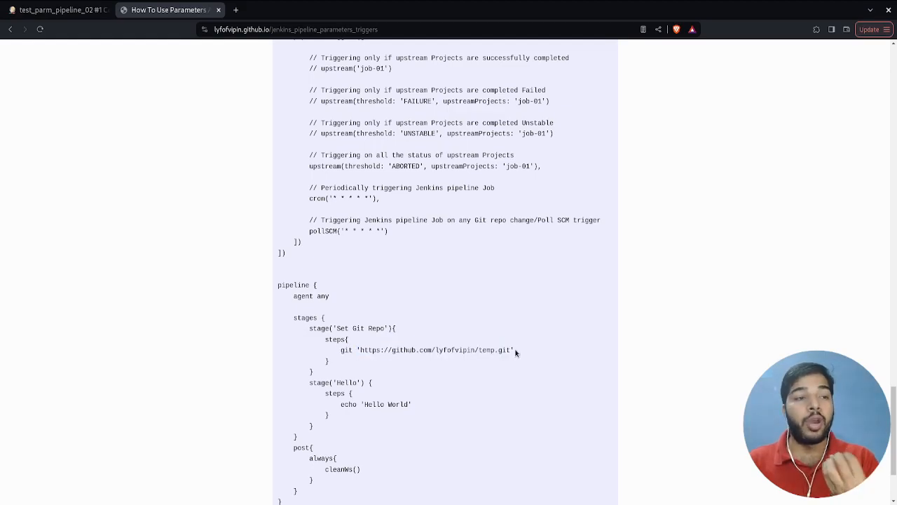
{"action": "left_click_drag", "start_coordinate": [515, 352], "coordinate": [361, 349]}
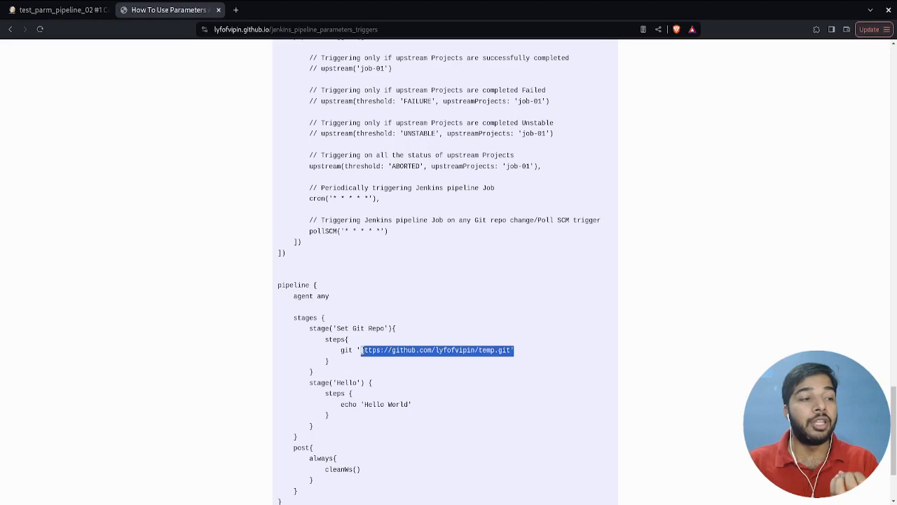
{"action": "left_click_drag", "start_coordinate": [388, 231], "coordinate": [308, 232]}
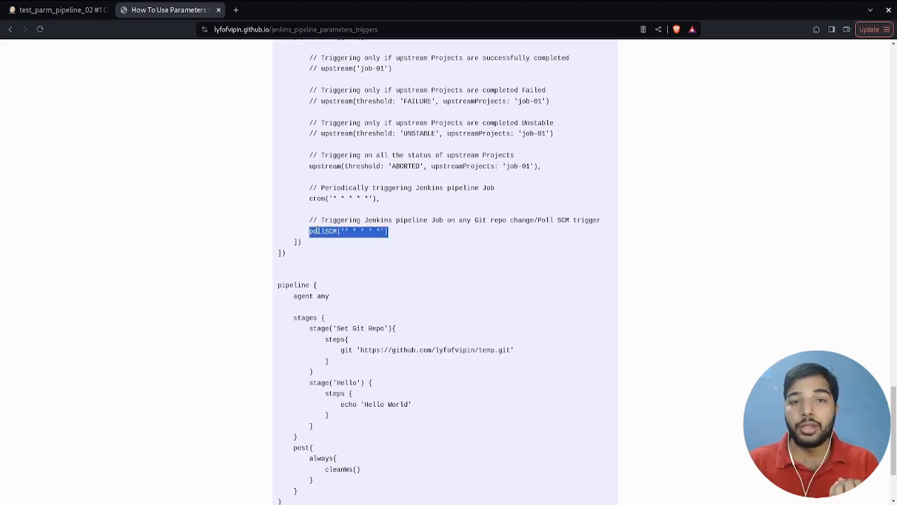
- Copy the complete sample trigger pipeline, from the properties block through the post section, from the article
{"action": "scroll", "coordinate": [352, 242], "scroll_direction": "down", "scroll_amount": 1}
{"action": "scroll", "coordinate": [352, 242], "scroll_direction": "up", "scroll_amount": 2}
{"action": "left_click_drag", "start_coordinate": [278, 138], "coordinate": [442, 456]}
{"action": "scroll", "coordinate": [432, 309], "scroll_direction": "down", "scroll_amount": 2}
{"action": "scroll", "coordinate": [441, 455], "scroll_direction": "up", "scroll_amount": 1}
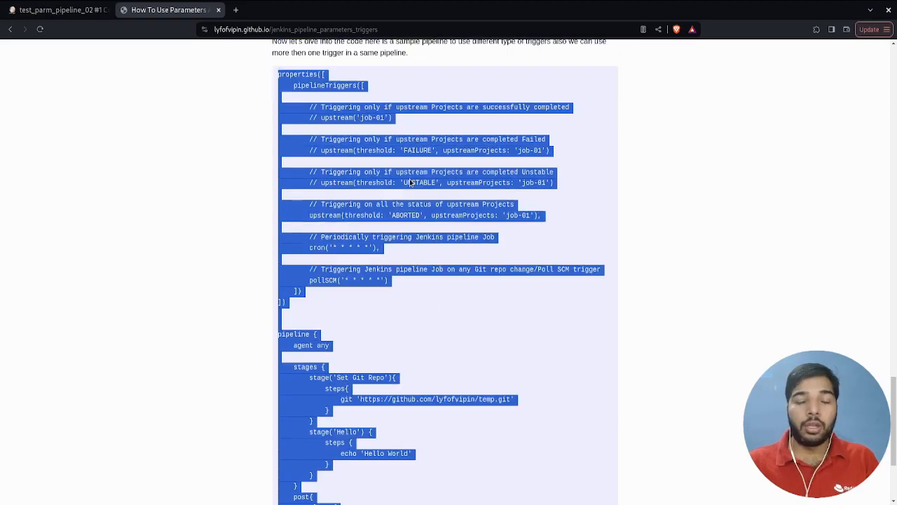
- Switch to Jenkins and create a new Pipeline item named test_trigger_job
{"action": "left_click", "coordinate": [56, 10]}
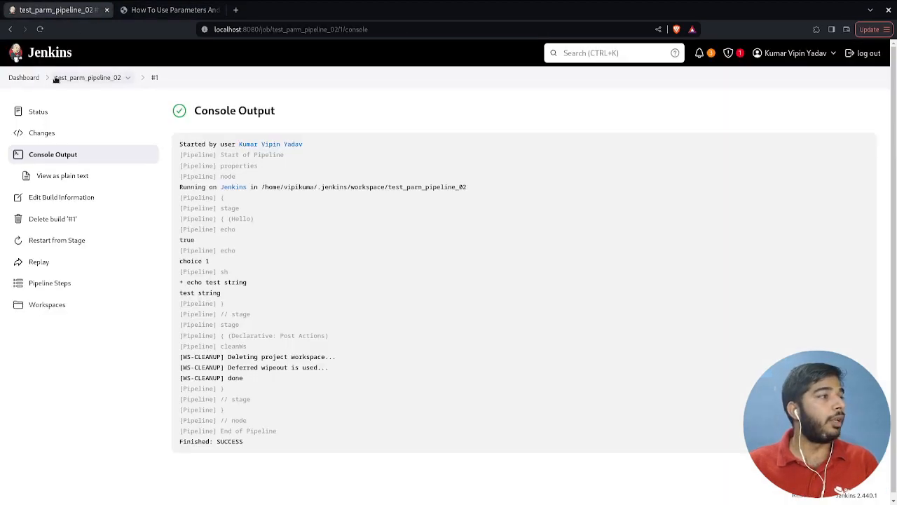
{"action": "left_click", "coordinate": [24, 77]}
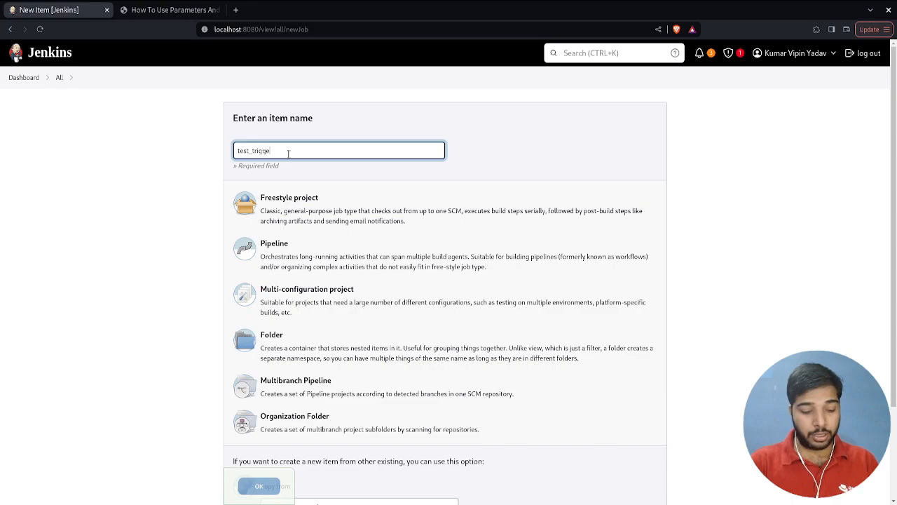
{"action": "type", "text": "_job"}
{"action": "left_click", "coordinate": [294, 252]}
{"action": "left_click", "coordinate": [258, 486]}
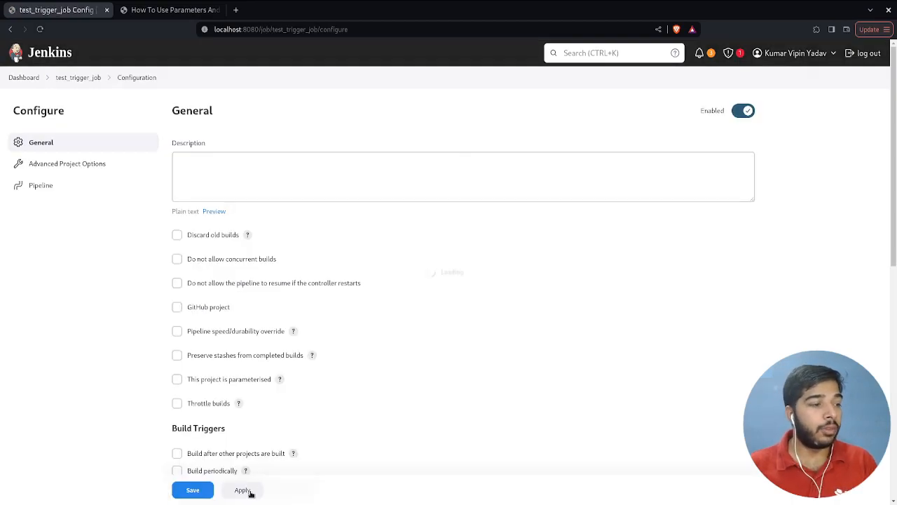
- Paste the copied trigger pipeline into the script of test_trigger_job
{"action": "scroll", "coordinate": [343, 357], "scroll_direction": "down", "scroll_amount": 10}
{"action": "left_click", "coordinate": [343, 357]}
{"action": "key", "text": "ctrl+v"}
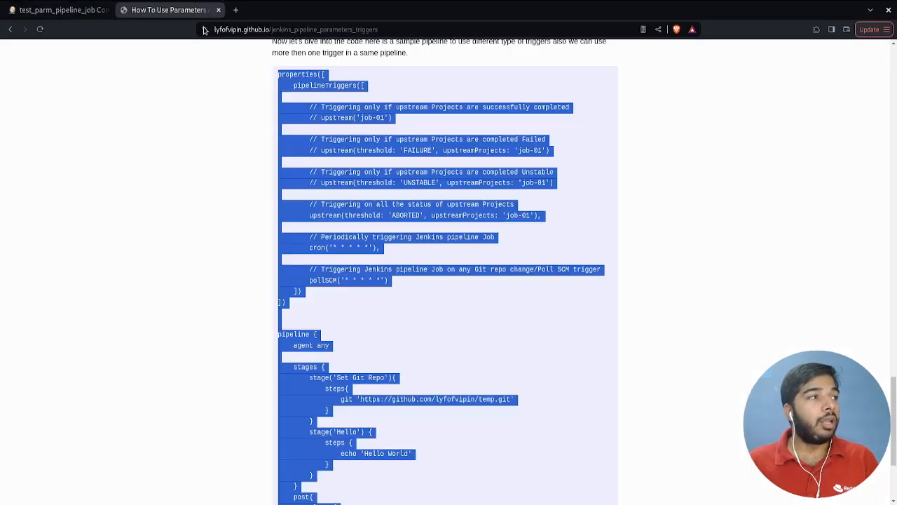
{"action": "scroll", "coordinate": [343, 294], "scroll_direction": "up", "scroll_amount": 3}
{"action": "left_click", "coordinate": [367, 369]}
- Compare the article's parameters example with its pipelineTriggers example, looking at the properties block that precedes each pipeline
{"action": "scroll", "coordinate": [367, 370], "scroll_direction": "up", "scroll_amount": 8}
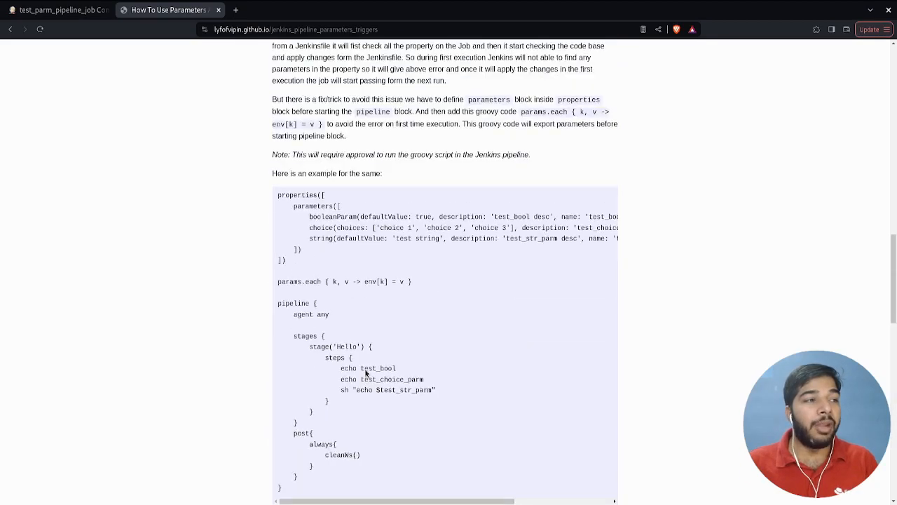
{"action": "double_click", "coordinate": [294, 196]}
{"action": "scroll", "coordinate": [364, 330], "scroll_direction": "down", "scroll_amount": 6}
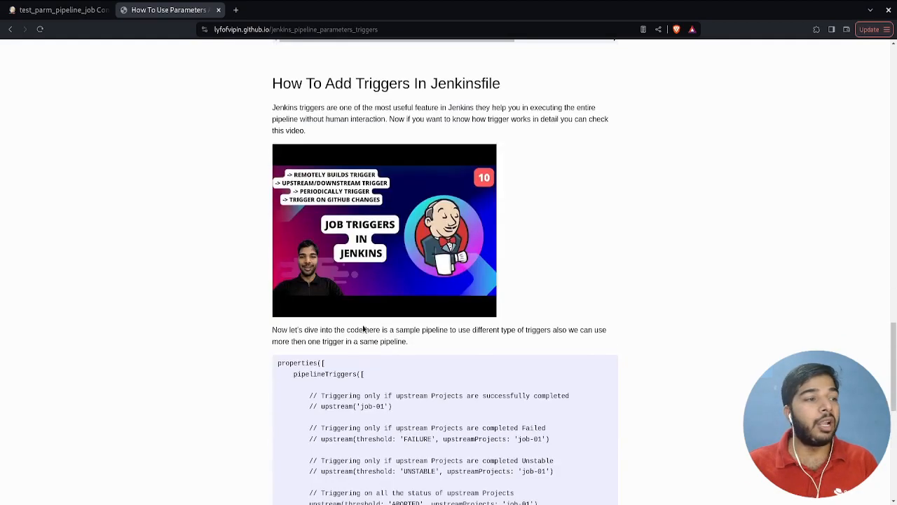
{"action": "scroll", "coordinate": [292, 374], "scroll_direction": "down", "scroll_amount": 4}
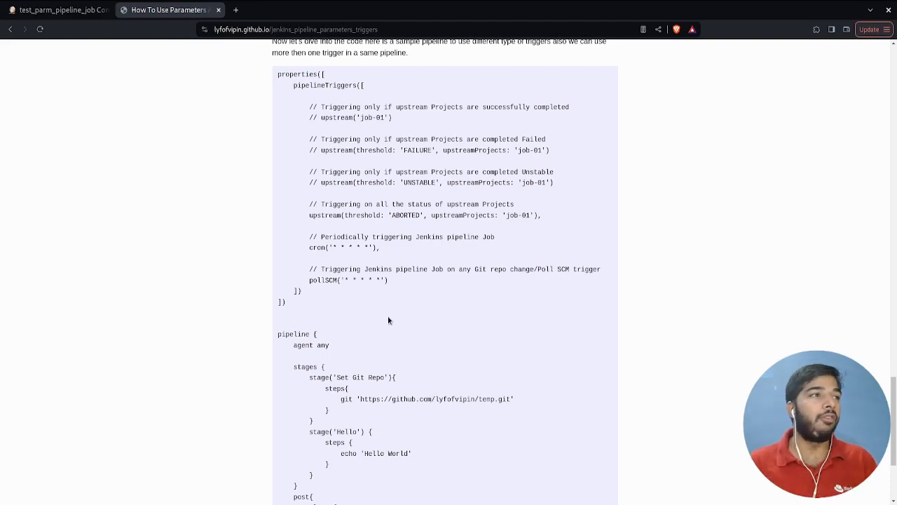
{"action": "double_click", "coordinate": [285, 75]}
{"action": "left_click", "coordinate": [403, 254]}
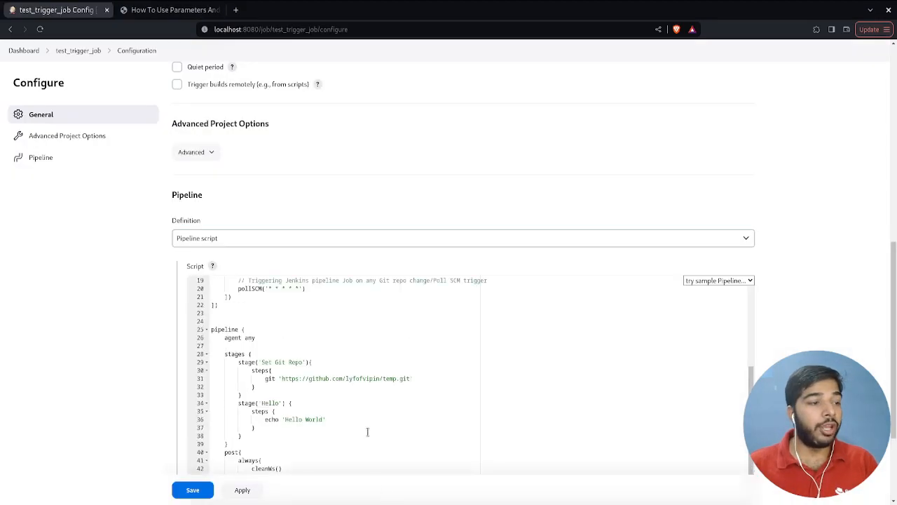
- Review the upstream and cron lines in the pasted script, save test_trigger_job and start its first build
{"action": "scroll", "coordinate": [259, 256], "scroll_direction": "down", "scroll_amount": 3}
{"action": "left_click_drag", "start_coordinate": [238, 246], "coordinate": [427, 269]}
{"action": "left_click_drag", "start_coordinate": [285, 304], "coordinate": [323, 304]}
{"action": "left_click", "coordinate": [202, 467]}
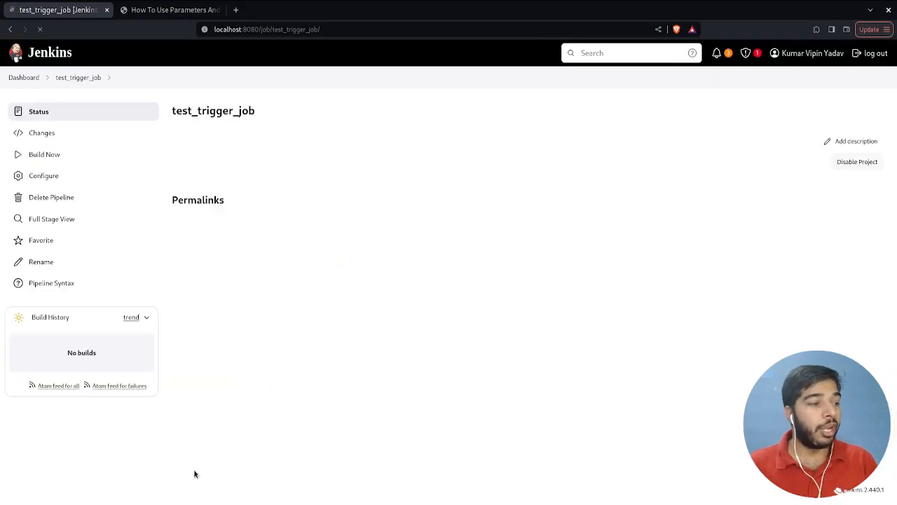
{"action": "left_click", "coordinate": [96, 154]}
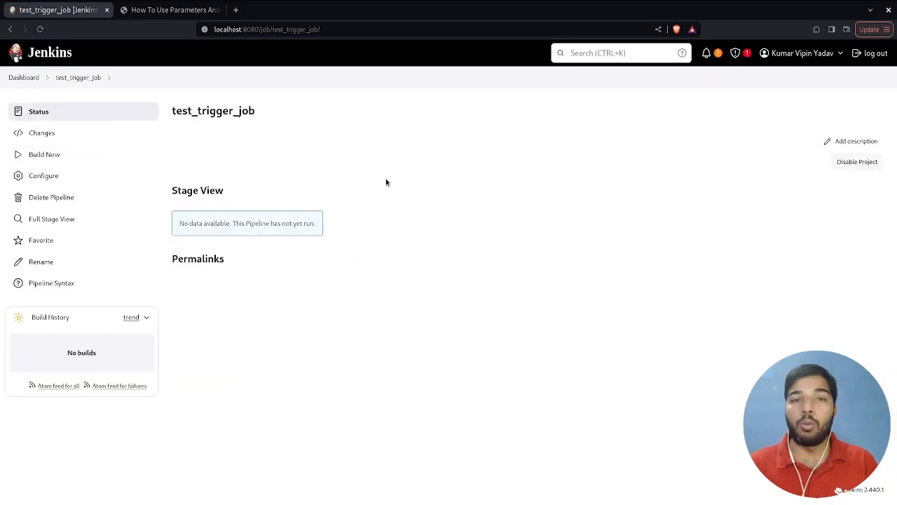
- Check the first build's stage results and read the console output of build #1
{"action": "left_click_drag", "start_coordinate": [333, 224], "coordinate": [304, 227]}
{"action": "left_click", "coordinate": [304, 227]}
{"action": "triple_click", "coordinate": [305, 227]}
{"action": "left_click", "coordinate": [304, 227]}
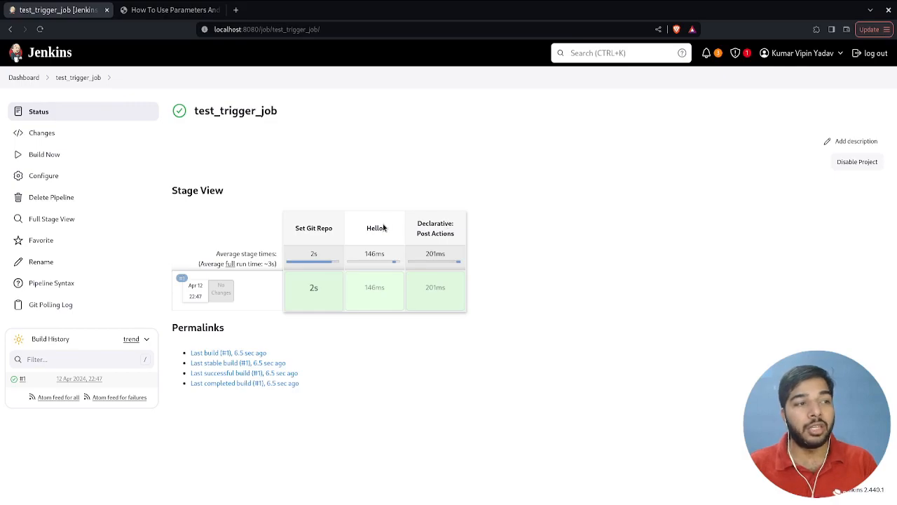
{"action": "left_click", "coordinate": [21, 378]}
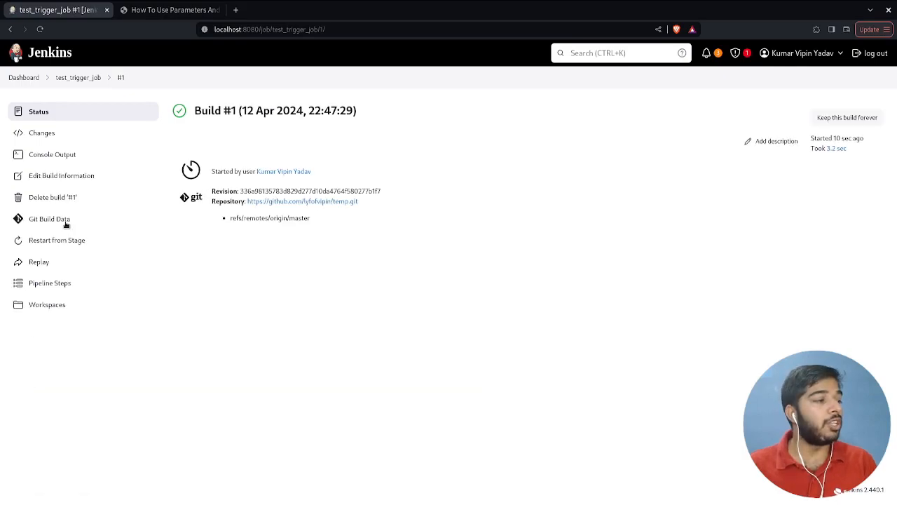
{"action": "left_click", "coordinate": [70, 155]}
{"action": "scroll", "coordinate": [465, 354], "scroll_direction": "down", "scroll_amount": 1}
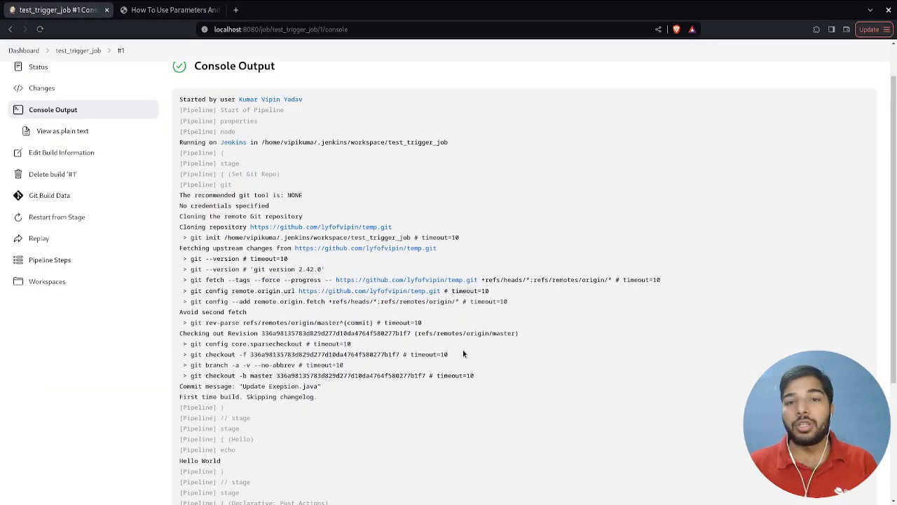
{"action": "scroll", "coordinate": [463, 354], "scroll_direction": "up", "scroll_amount": 1}
- Reopen the configuration of test_trigger_job and examine the upstream trigger's watched project and build result option
{"action": "left_click", "coordinate": [78, 77]}
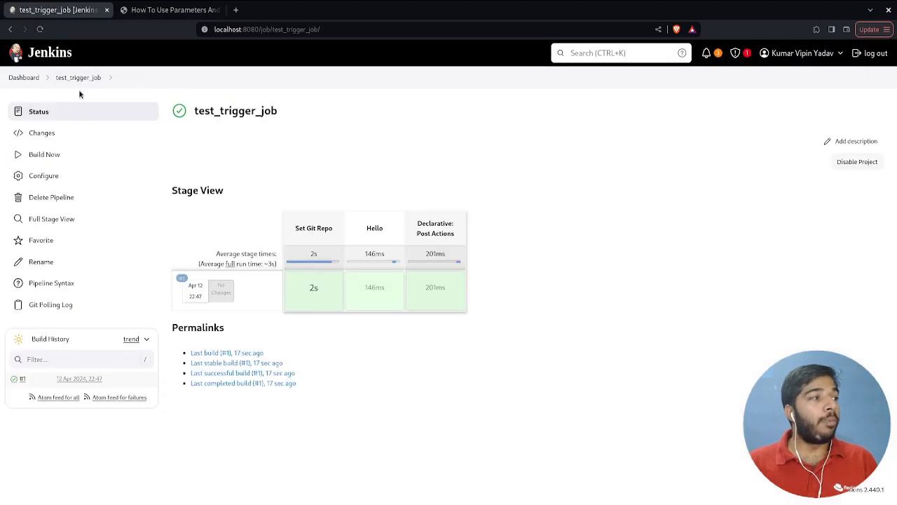
{"action": "left_click", "coordinate": [61, 174]}
{"action": "scroll", "coordinate": [185, 278], "scroll_direction": "down", "scroll_amount": 3}
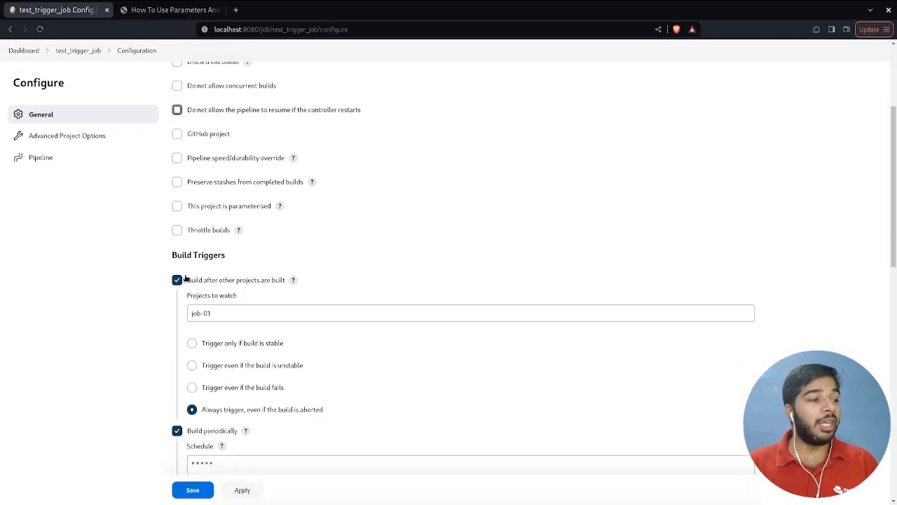
{"action": "scroll", "coordinate": [177, 280], "scroll_direction": "down", "scroll_amount": 2}
{"action": "left_click", "coordinate": [220, 198]}
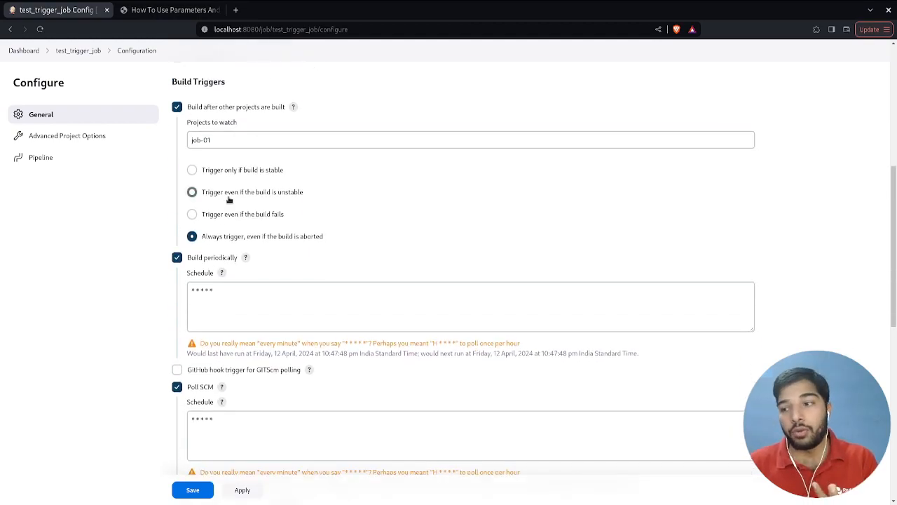
{"action": "left_click_drag", "start_coordinate": [218, 138], "coordinate": [188, 141]}
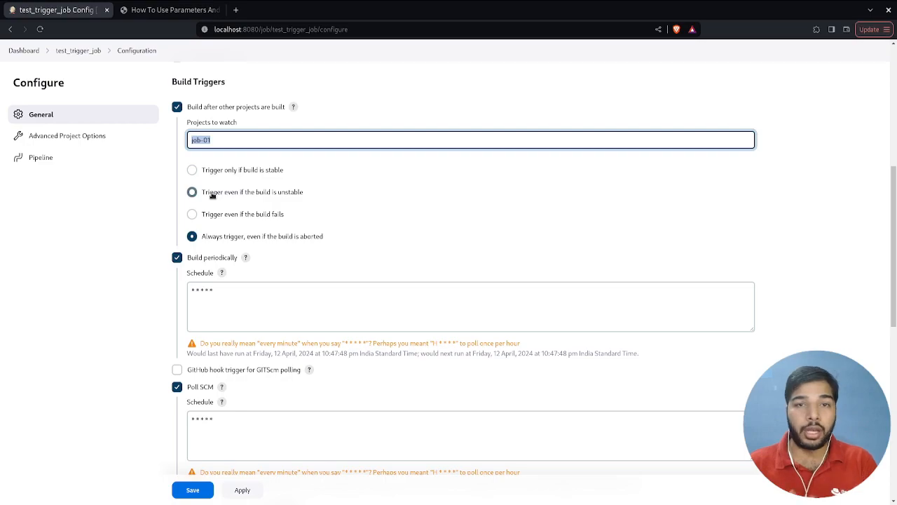
- Examine the Build periodically and Poll SCM schedules and compare them with the trigger lines in the pipeline script
{"action": "scroll", "coordinate": [212, 196], "scroll_direction": "down", "scroll_amount": 1}
{"action": "left_click", "coordinate": [221, 237]}
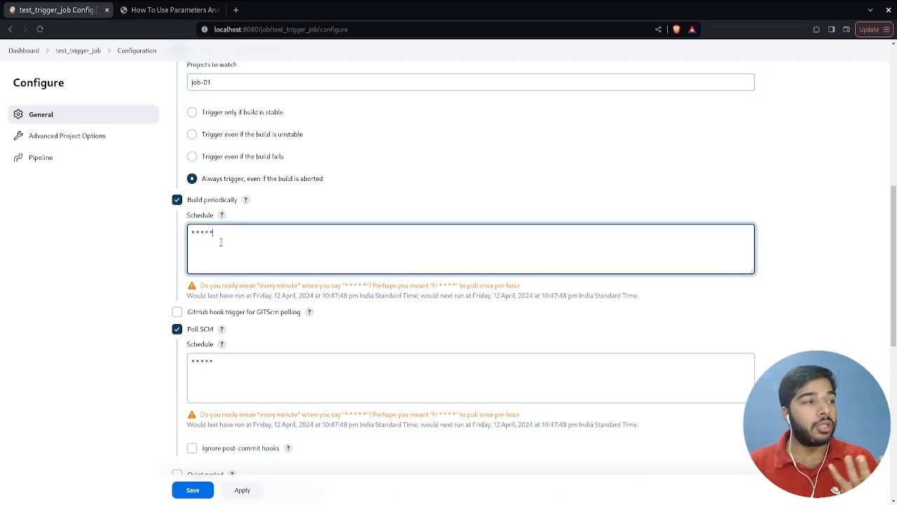
{"action": "scroll", "coordinate": [221, 241], "scroll_direction": "down", "scroll_amount": 3}
{"action": "left_click", "coordinate": [214, 210]}
{"action": "scroll", "coordinate": [215, 211], "scroll_direction": "down", "scroll_amount": 5}
{"action": "scroll", "coordinate": [324, 323], "scroll_direction": "down", "scroll_amount": 5}
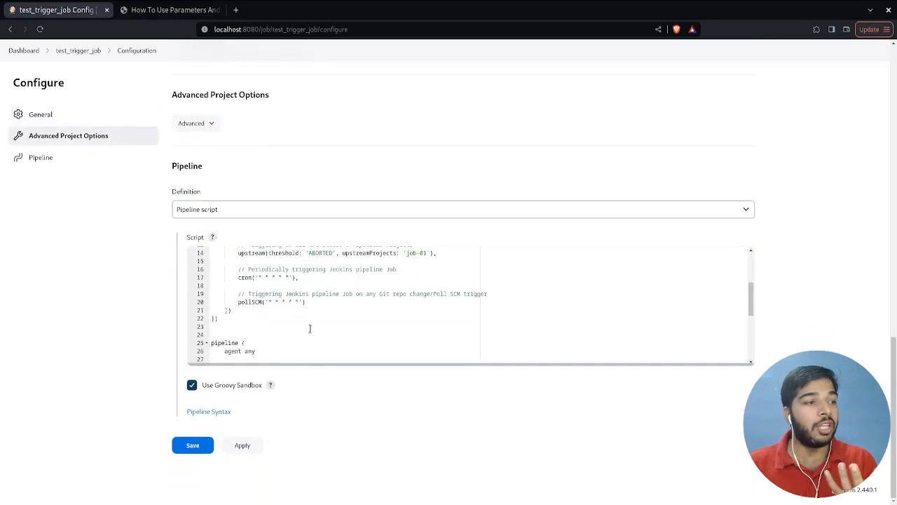
{"action": "left_click", "coordinate": [323, 330]}
{"action": "scroll", "coordinate": [323, 330], "scroll_direction": "up", "scroll_amount": 8}
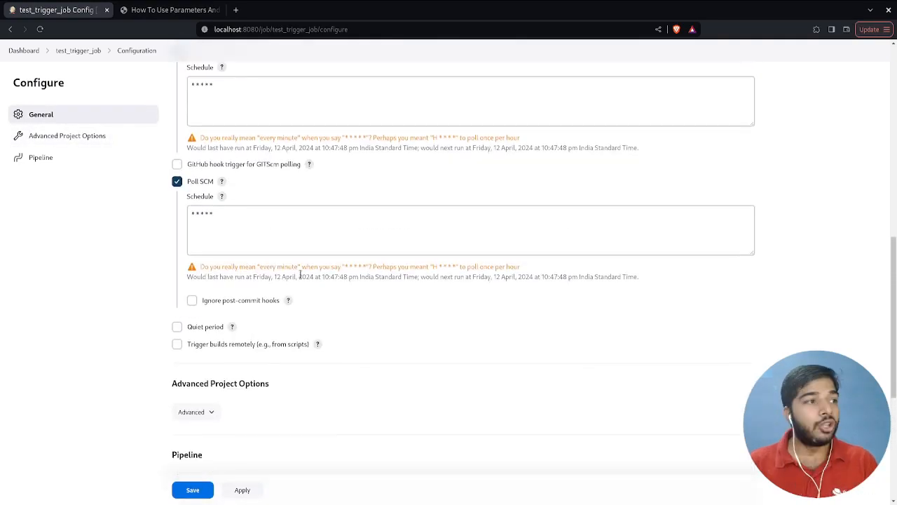
{"action": "scroll", "coordinate": [300, 275], "scroll_direction": "up", "scroll_amount": 3}
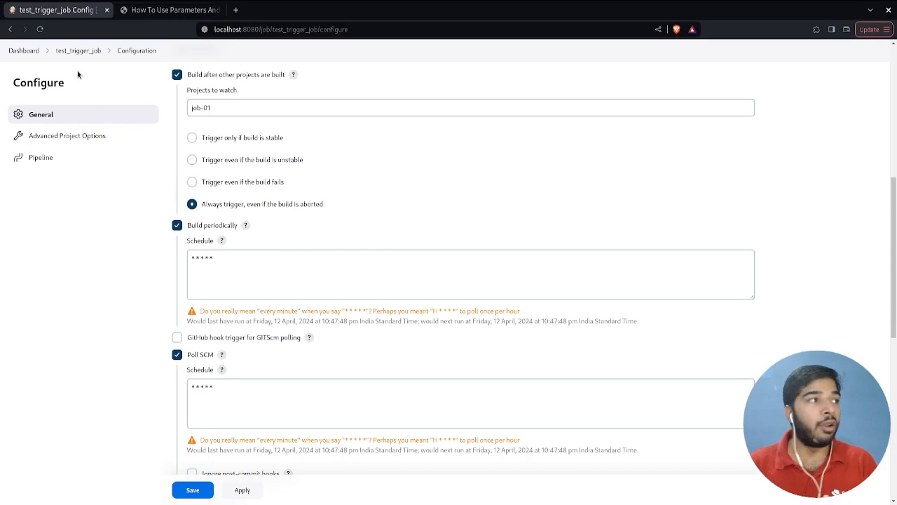
- Open build #2 of test_trigger_job and check in its console output what started it
{"action": "left_click", "coordinate": [78, 50]}
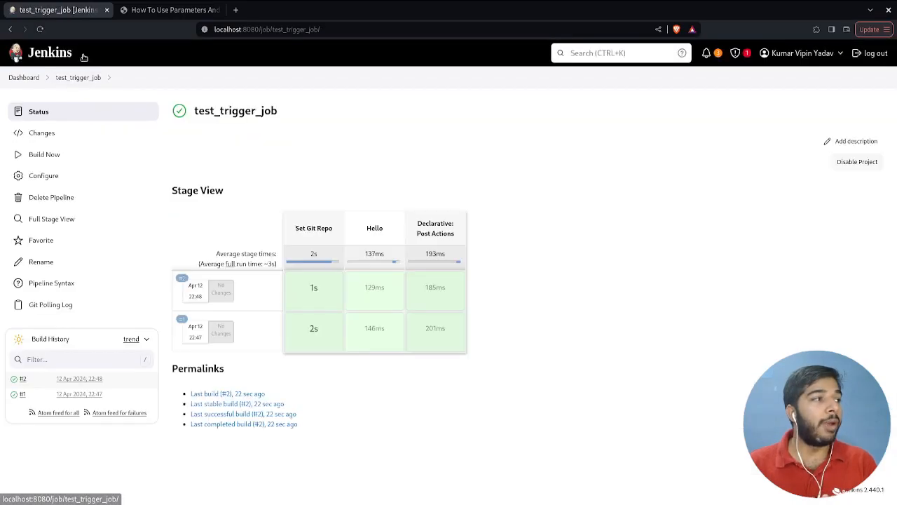
{"action": "left_click", "coordinate": [23, 379]}
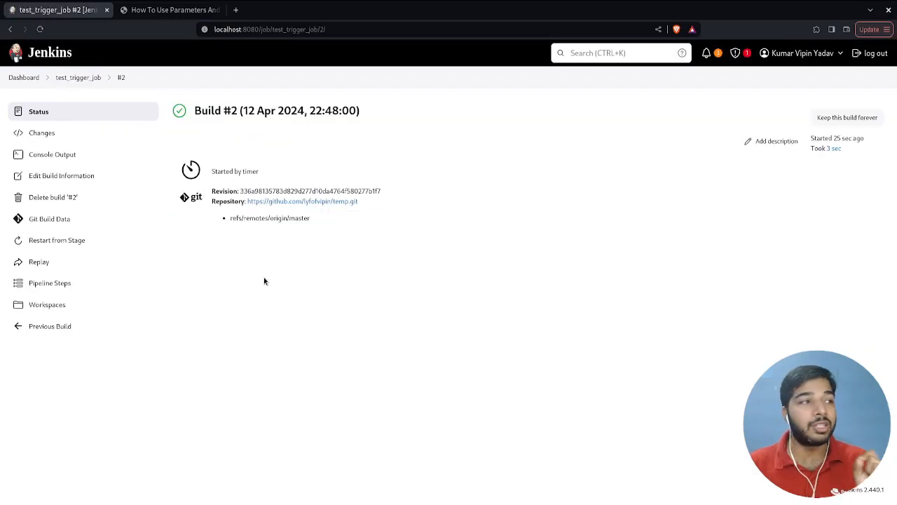
{"action": "left_click", "coordinate": [64, 153]}
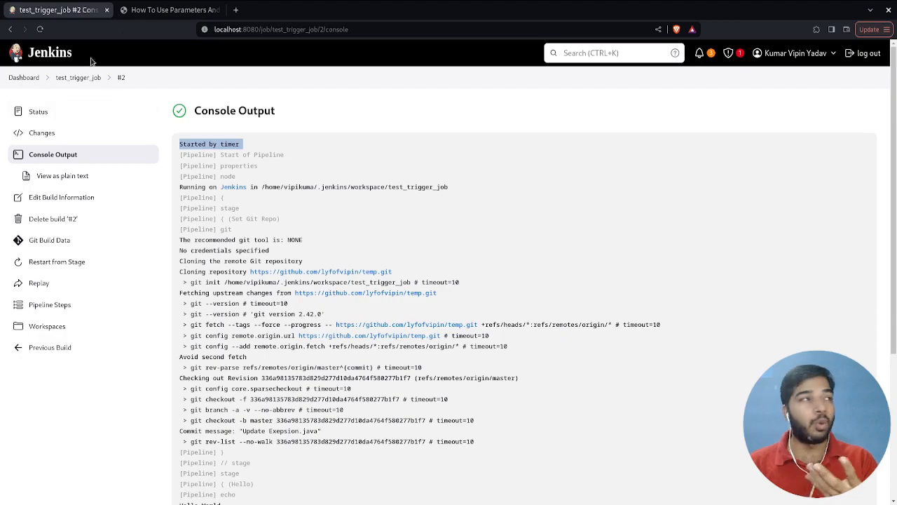
- Open job-01 from the dashboard and start a build of it to fire the upstream trigger
{"action": "left_click", "coordinate": [49, 56]}
{"action": "left_click", "coordinate": [250, 203]}
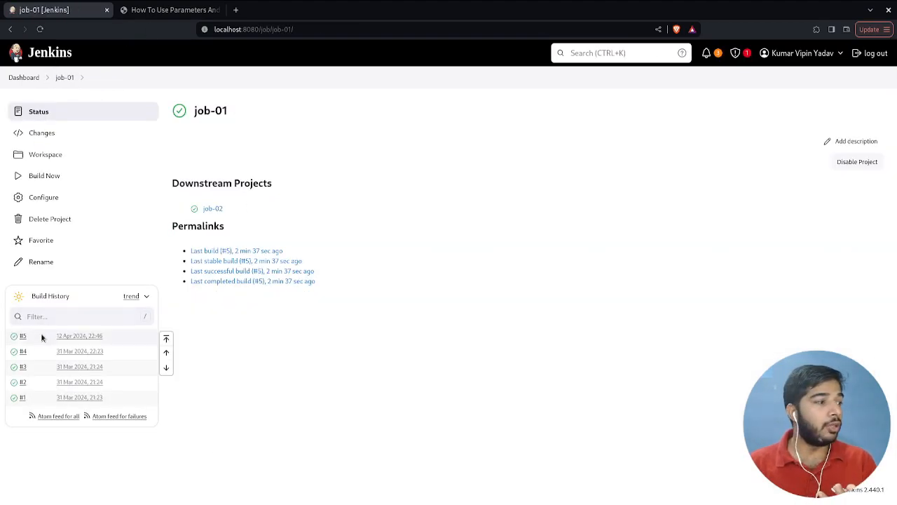
{"action": "left_click", "coordinate": [70, 177]}
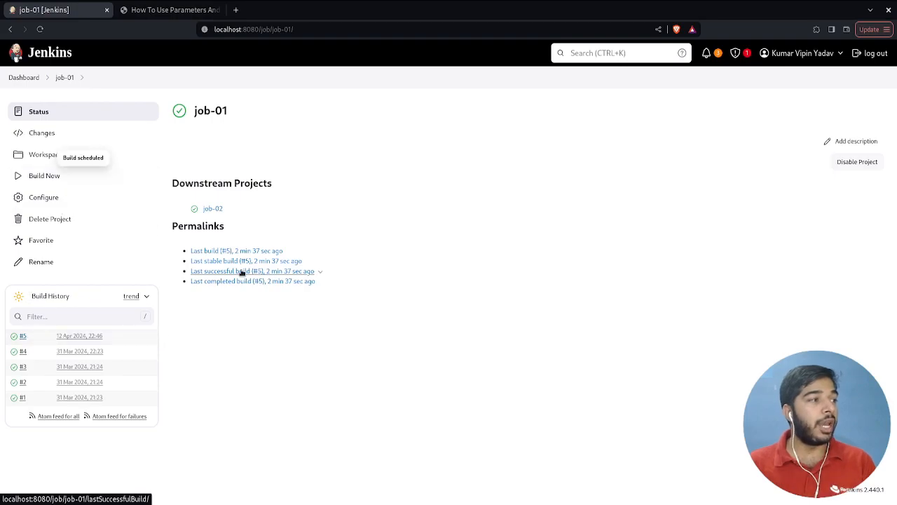
- Return to test_trigger_job and check what started builds #3 and #4, including the console output of build #4
{"action": "double_click", "coordinate": [10, 30]}
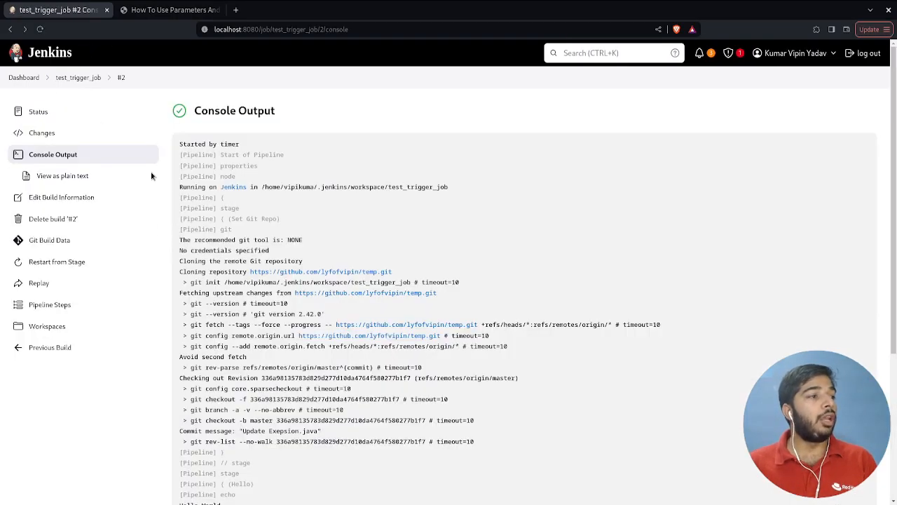
{"action": "left_click", "coordinate": [96, 82]}
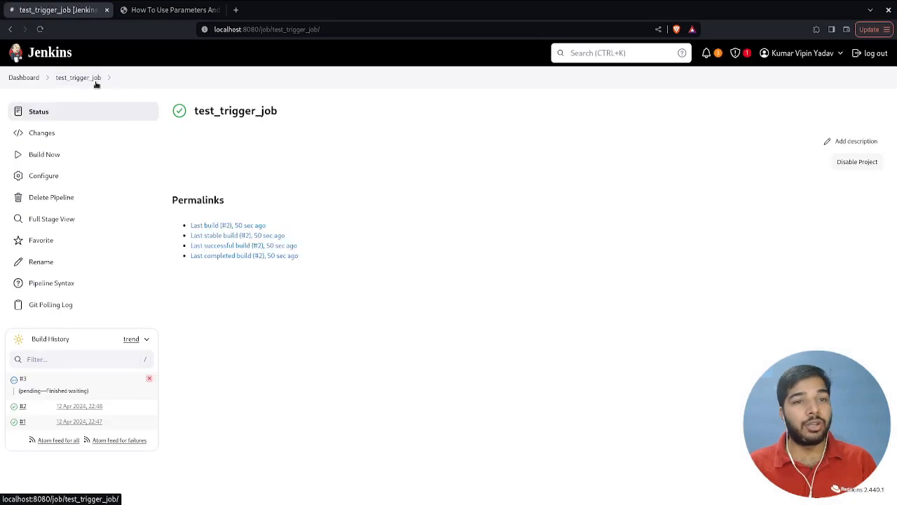
{"action": "left_click", "coordinate": [22, 379]}
{"action": "left_click_drag", "start_coordinate": [243, 171], "coordinate": [307, 189]}
{"action": "left_click", "coordinate": [306, 189]}
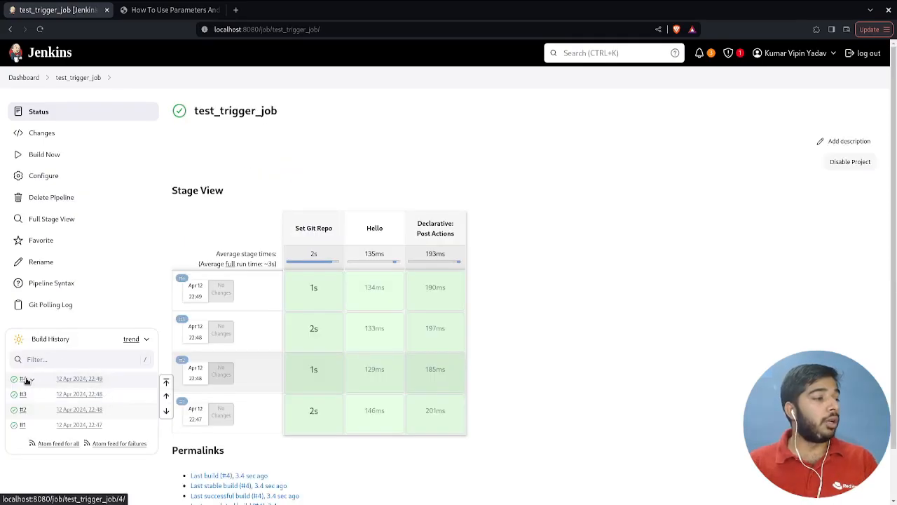
{"action": "left_click", "coordinate": [32, 379]}
{"action": "left_click", "coordinate": [88, 239]}
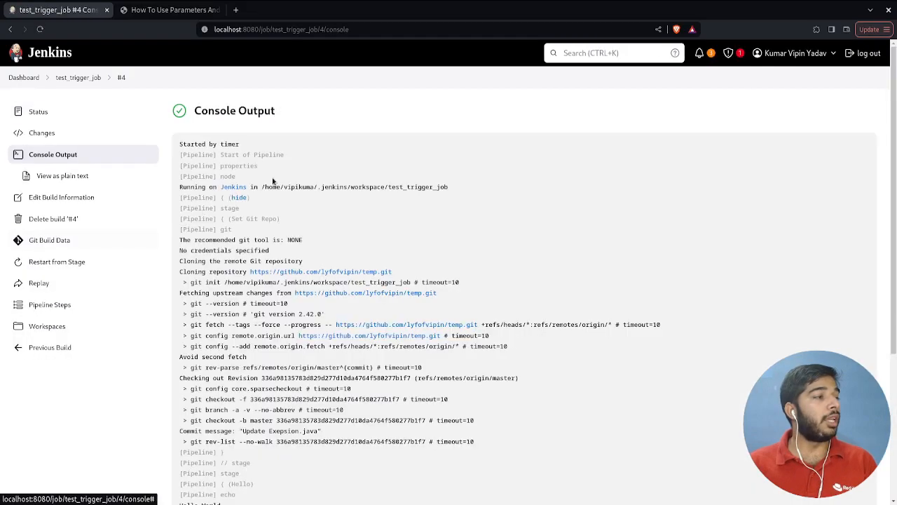
- Disable the Build after other projects are built and Build periodically triggers of test_trigger_job, and save the configuration
{"action": "left_click", "coordinate": [73, 78]}
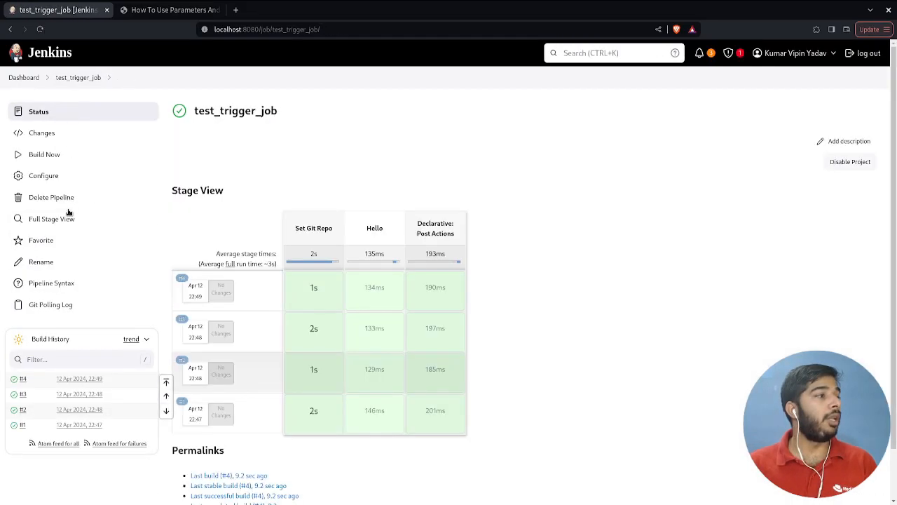
{"action": "left_click", "coordinate": [67, 177]}
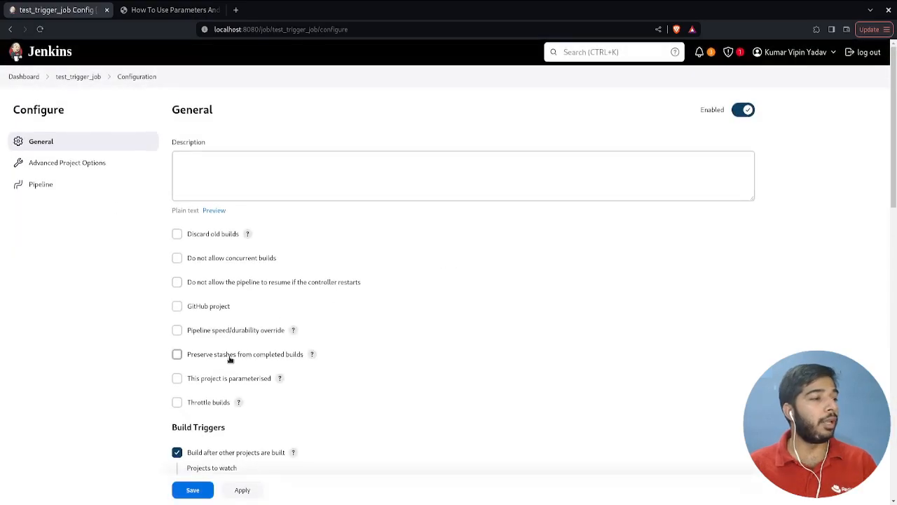
{"action": "scroll", "coordinate": [210, 315], "scroll_direction": "down", "scroll_amount": 3}
{"action": "left_click", "coordinate": [177, 279]}
{"action": "left_click", "coordinate": [176, 239]}
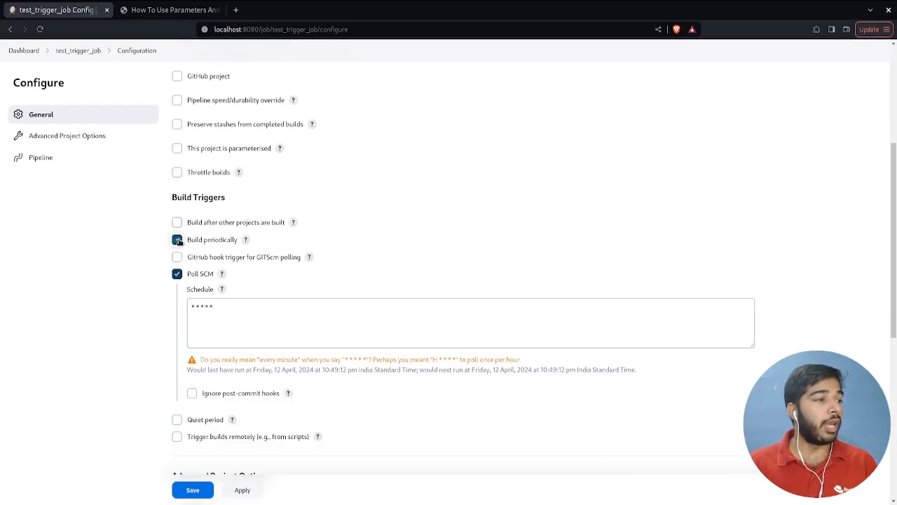
{"action": "left_click", "coordinate": [192, 489]}
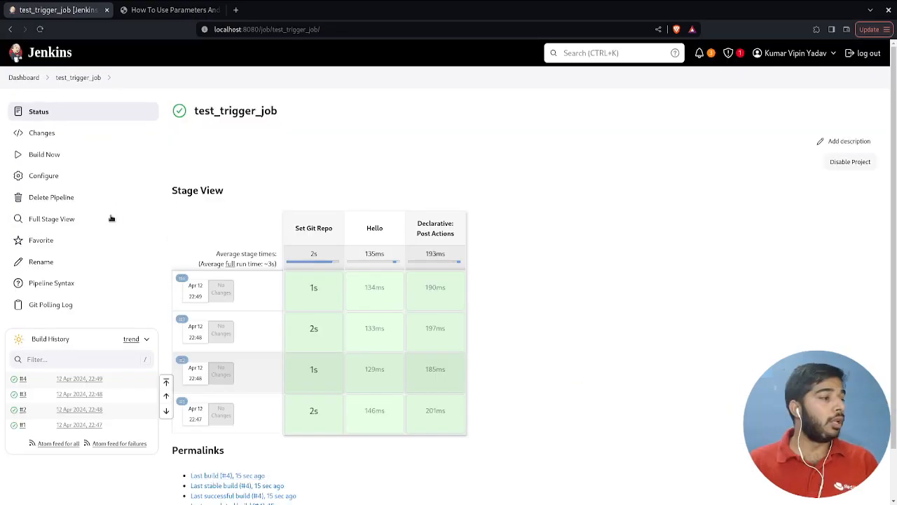
- Switch to the temp repository on GitHub and commit a change to 1525.c on master with the message Update 1525.c
{"action": "scroll", "coordinate": [380, 395], "scroll_direction": "down", "scroll_amount": 4}
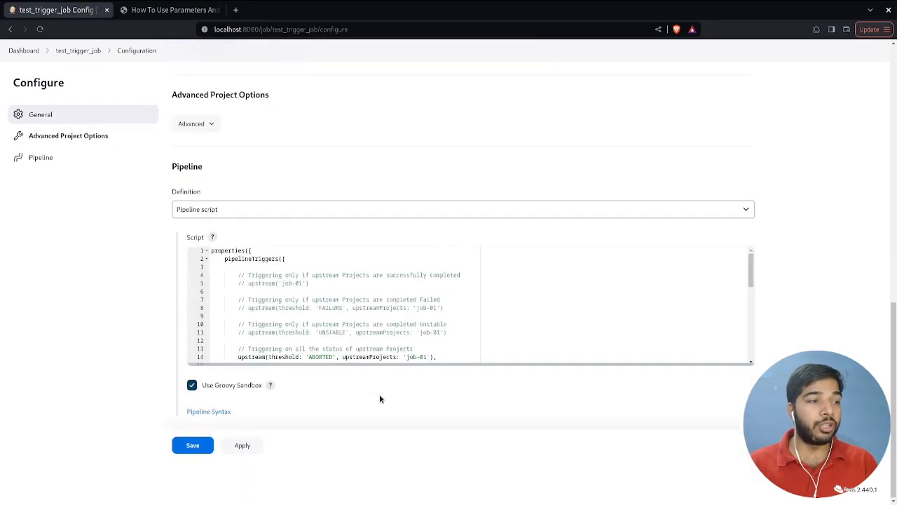
{"action": "scroll", "coordinate": [364, 336], "scroll_direction": "down", "scroll_amount": 4}
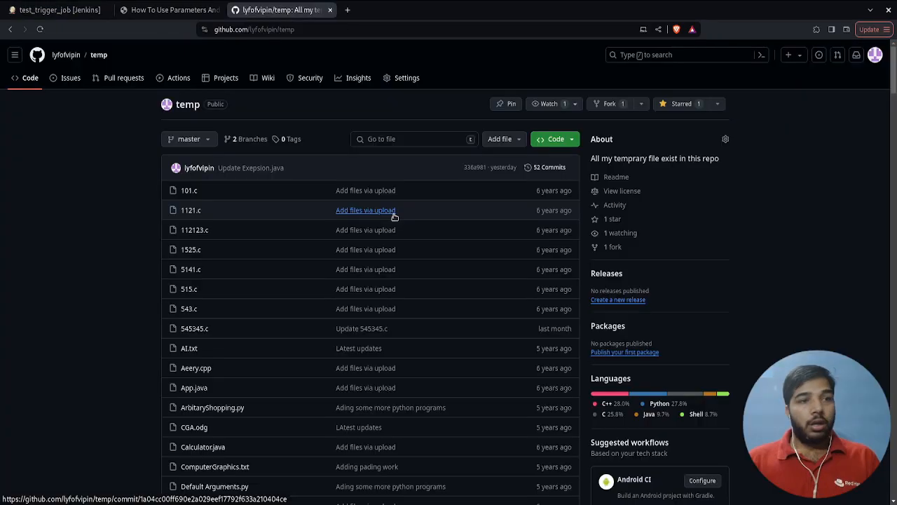
{"action": "left_click", "coordinate": [200, 254]}
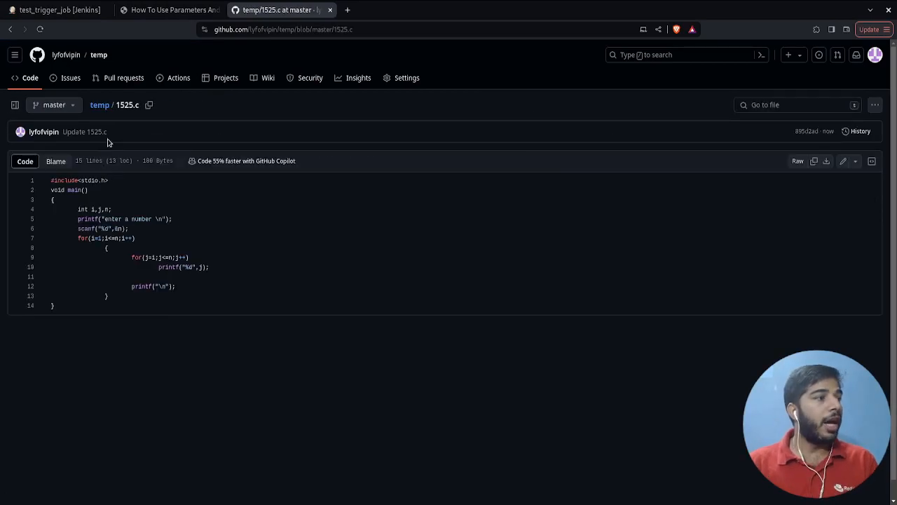
{"action": "left_click_drag", "start_coordinate": [105, 134], "coordinate": [74, 132]}
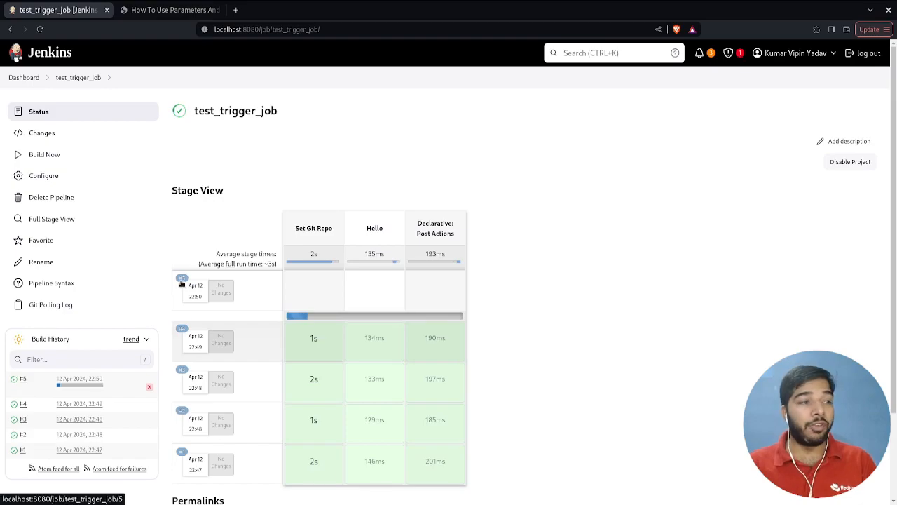
- In Jenkins, open build #5 of test_trigger_job and examine its listed changes and start cause
{"action": "left_click", "coordinate": [181, 281]}
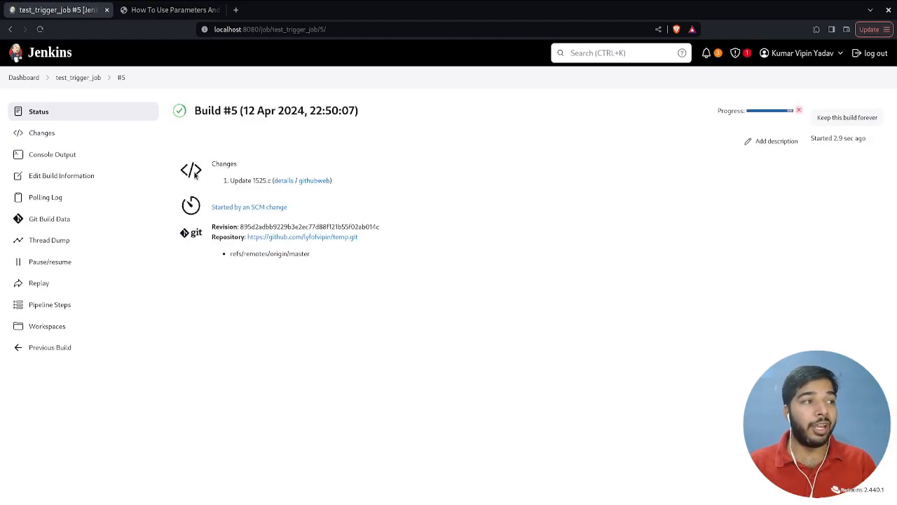
{"action": "double_click", "coordinate": [220, 165]}
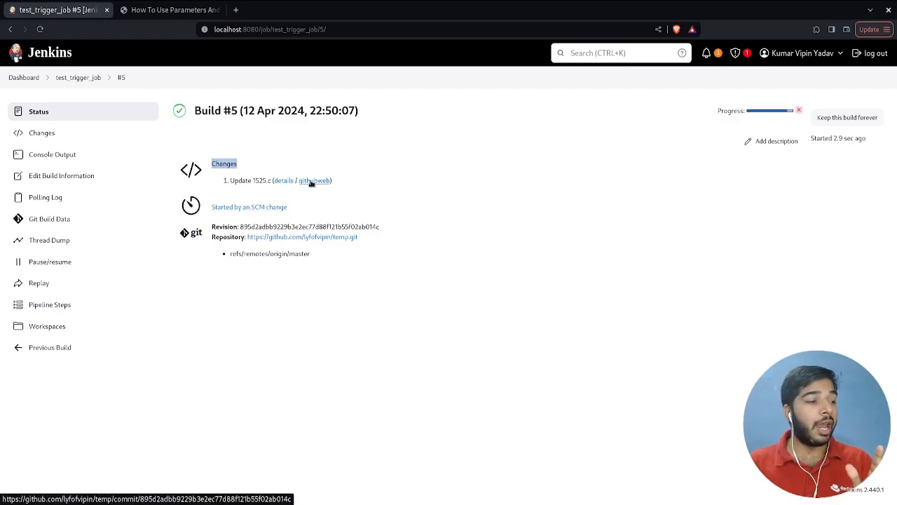
- Examine the Update 1525.c commit on GitHub and the console output of build #5 in Jenkins
{"action": "left_click", "coordinate": [324, 180]}
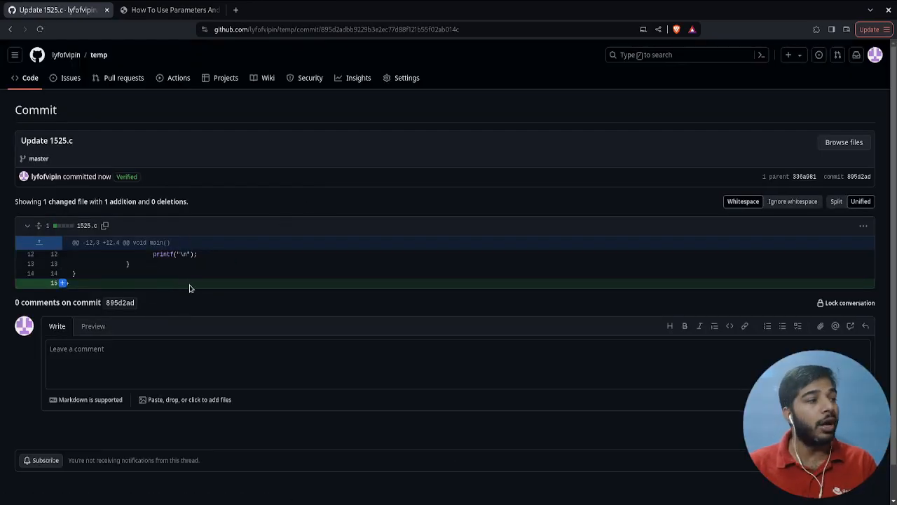
{"action": "key", "text": "alt+Left"}
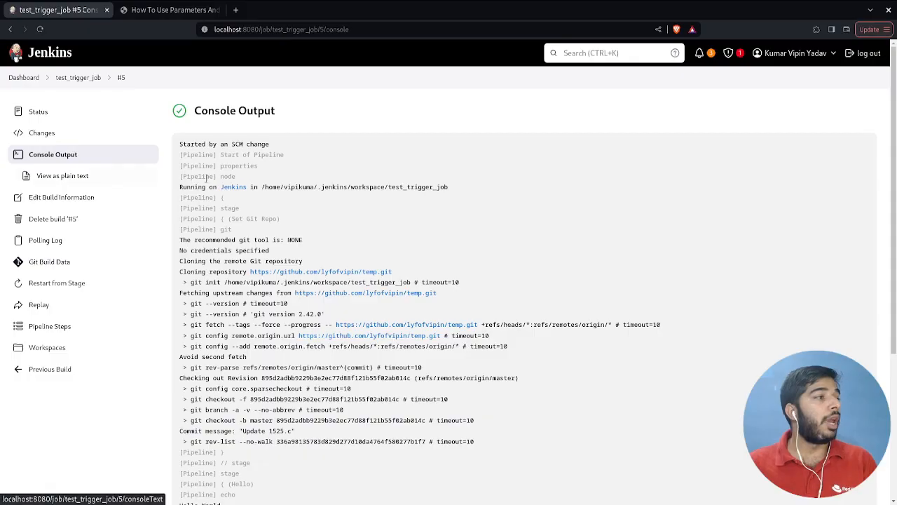
{"action": "scroll", "coordinate": [242, 177], "scroll_direction": "down", "scroll_amount": 5}
{"action": "left_click_drag", "start_coordinate": [228, 96], "coordinate": [254, 120]}
{"action": "left_click", "coordinate": [360, 179]}
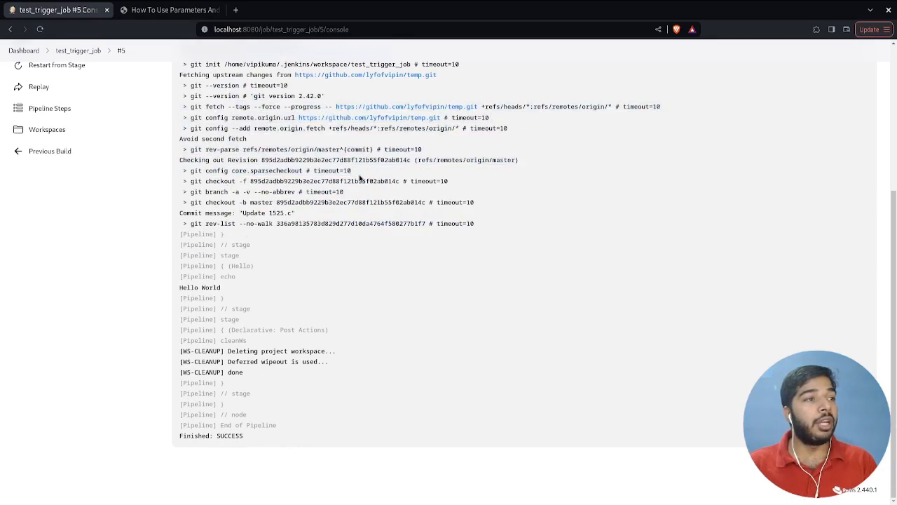
{"action": "left_click_drag", "start_coordinate": [276, 262], "coordinate": [310, 341]}
{"action": "left_click", "coordinate": [408, 401]}
{"action": "left_click", "coordinate": [464, 373]}
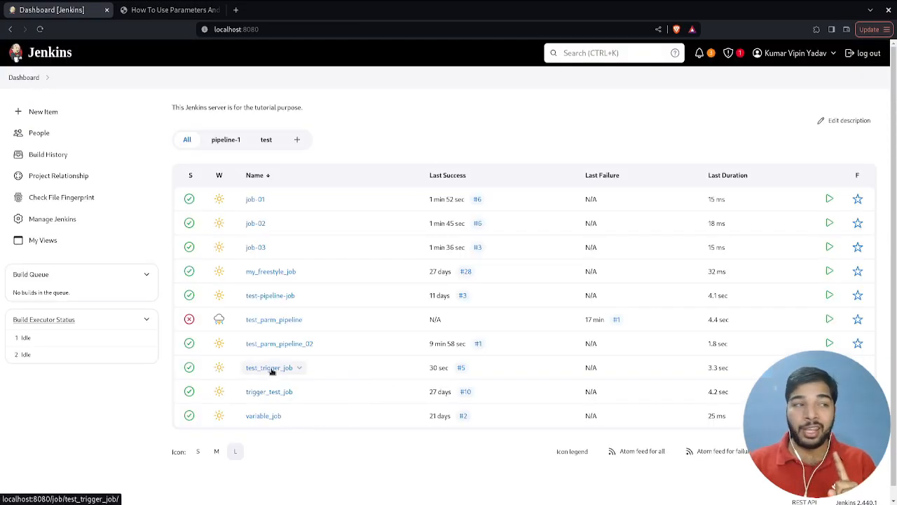
- Open the configuration of test_trigger_job and set its pipeline definition to Pipeline script from SCM with Git as the SCM
{"action": "left_click", "coordinate": [272, 369]}
{"action": "left_click", "coordinate": [89, 174]}
{"action": "scroll", "coordinate": [330, 346], "scroll_direction": "down", "scroll_amount": 6}
{"action": "scroll", "coordinate": [330, 348], "scroll_direction": "down", "scroll_amount": 6}
{"action": "scroll", "coordinate": [329, 350], "scroll_direction": "down", "scroll_amount": 2}
{"action": "left_click", "coordinate": [322, 209]}
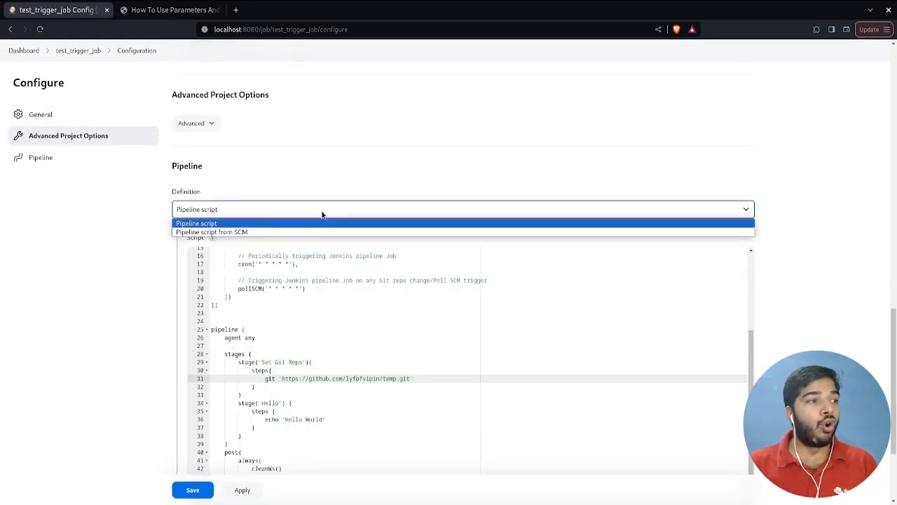
{"action": "left_click", "coordinate": [292, 232]}
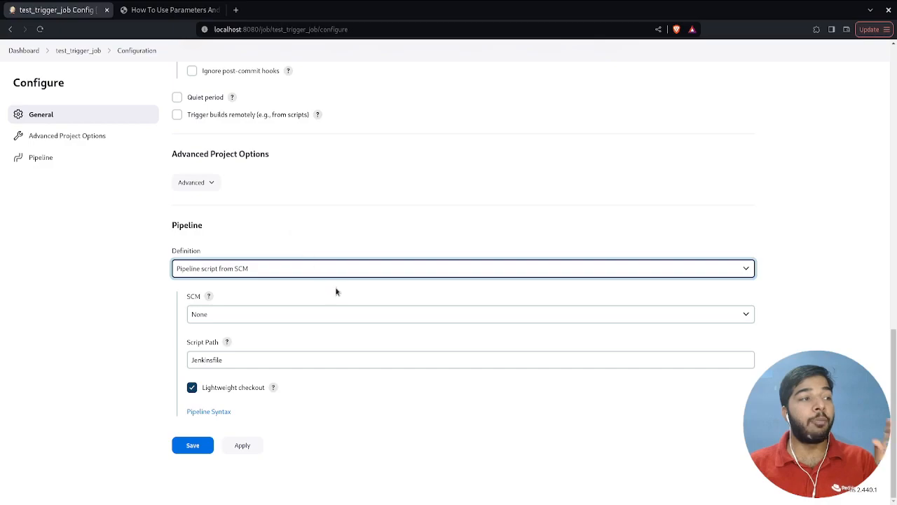
{"action": "left_click", "coordinate": [240, 316]}
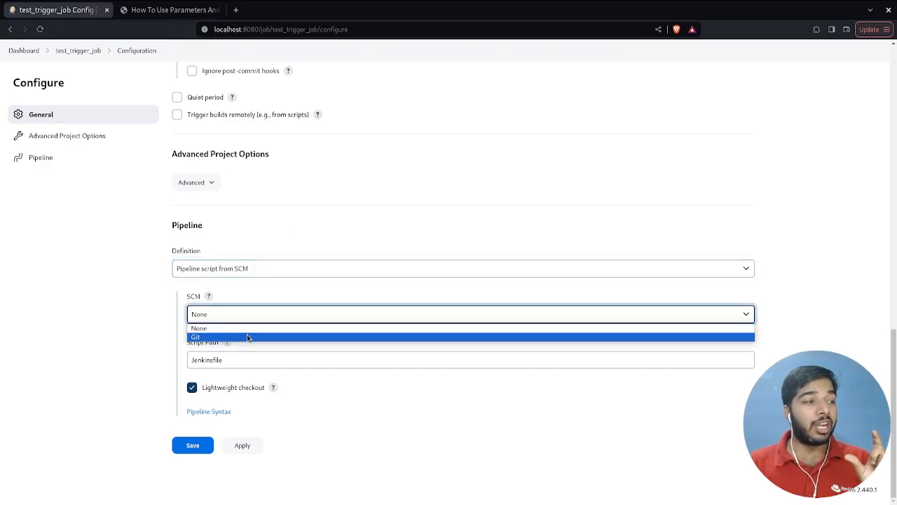
{"action": "left_click", "coordinate": [266, 338]}
- Review the job's Git source fields, and examine the jobs/Triggers_Pipeline script in the jenkins_tutorials repository on GitHub
{"action": "scroll", "coordinate": [267, 340], "scroll_direction": "down", "scroll_amount": 1}
{"action": "left_click", "coordinate": [276, 332]}
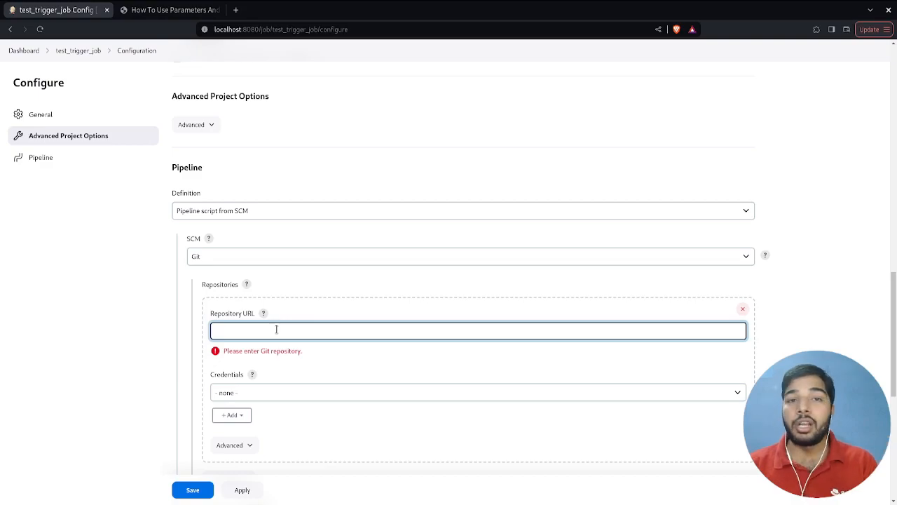
{"action": "scroll", "coordinate": [277, 330], "scroll_direction": "down", "scroll_amount": 3}
{"action": "double_click", "coordinate": [311, 386]}
{"action": "scroll", "coordinate": [310, 387], "scroll_direction": "up", "scroll_amount": 3}
{"action": "left_click", "coordinate": [314, 325]}
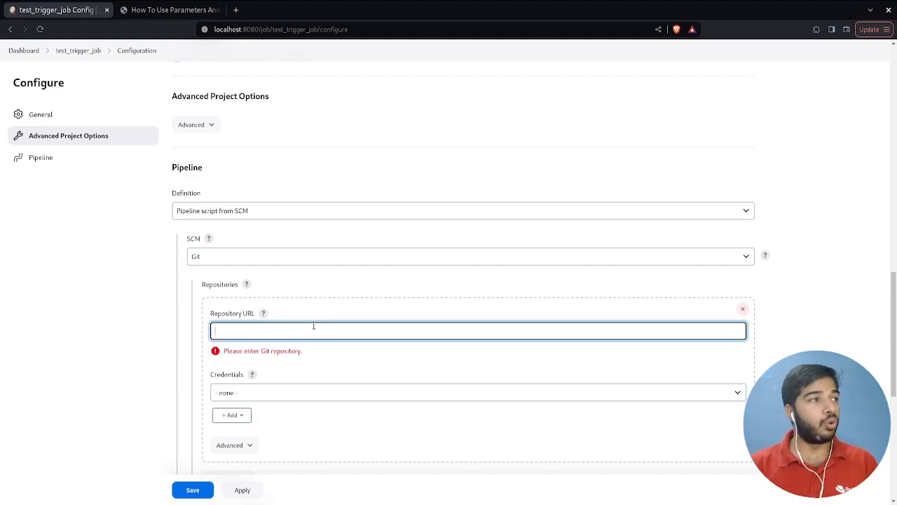
{"action": "key", "text": "ctrl+t"}
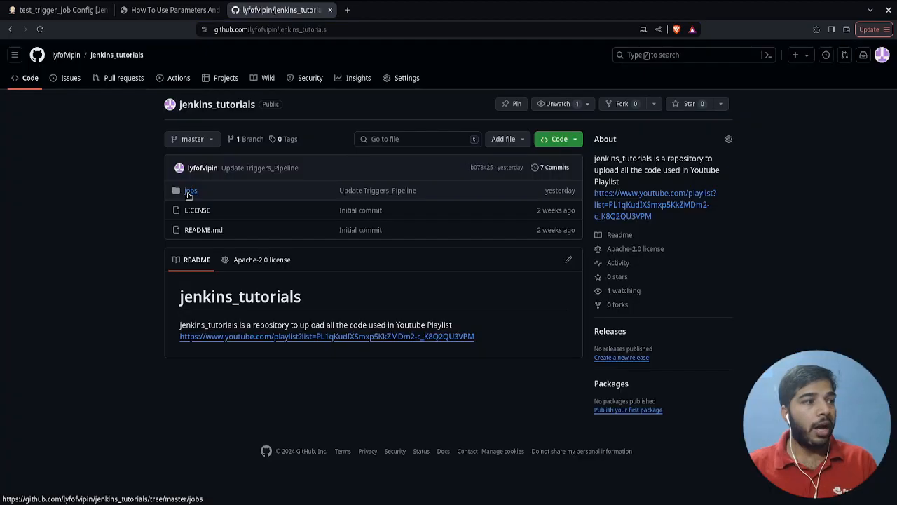
{"action": "left_click", "coordinate": [188, 192]}
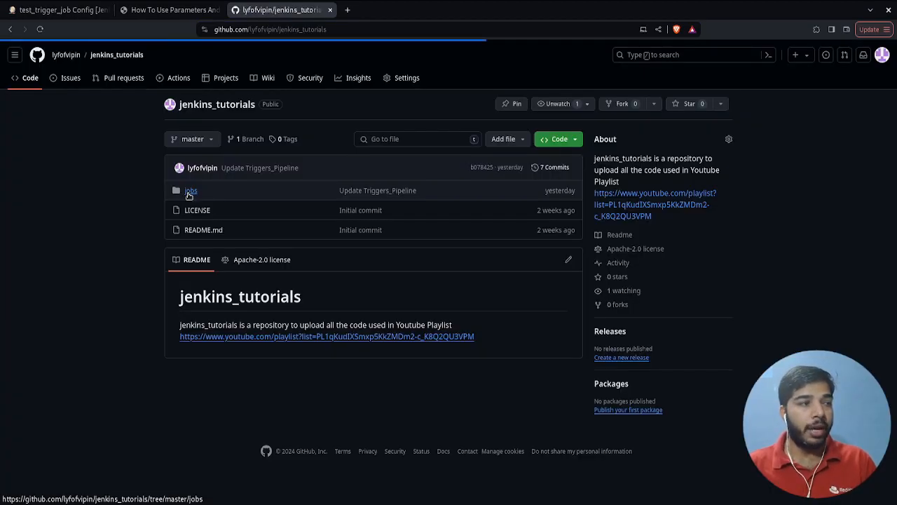
{"action": "left_click", "coordinate": [204, 240]}
{"action": "scroll", "coordinate": [214, 239], "scroll_direction": "down", "scroll_amount": 2}
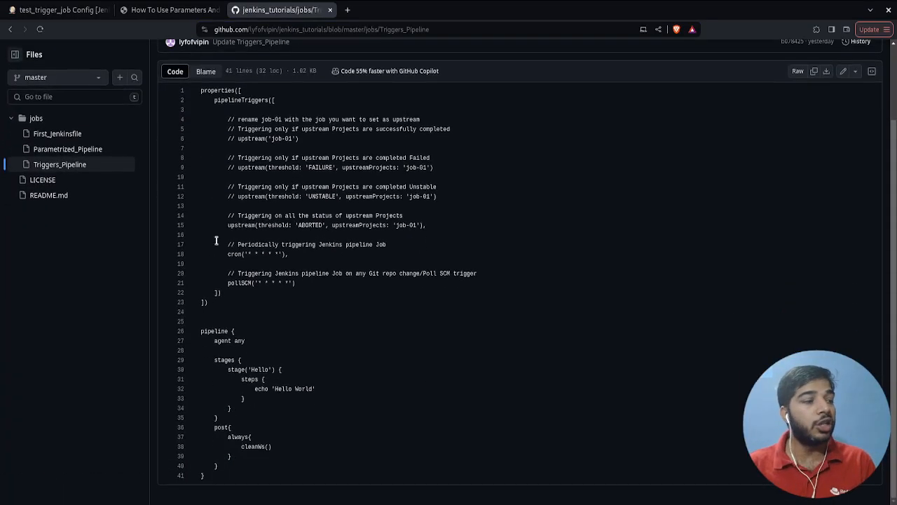
{"action": "left_click_drag", "start_coordinate": [279, 346], "coordinate": [299, 359]}
{"action": "left_click", "coordinate": [299, 359]}
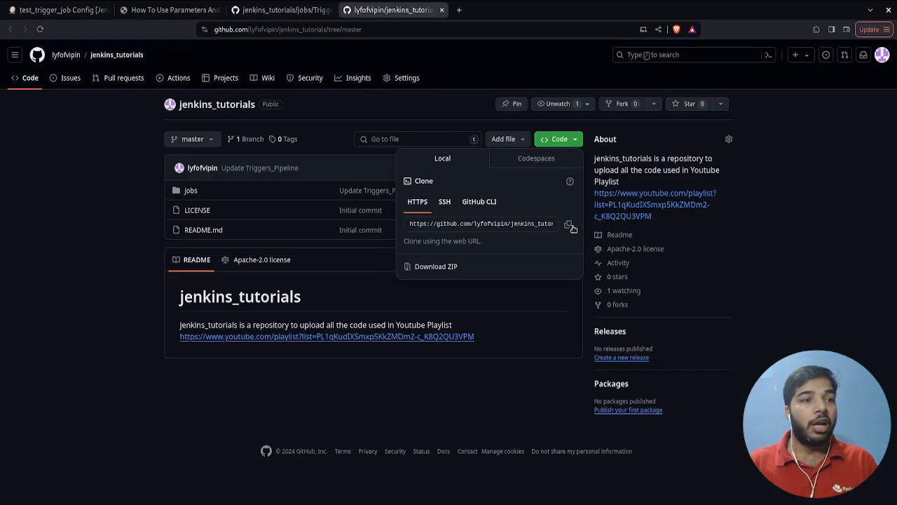
- Copy the HTTPS clone URL of the jenkins_tutorials repository and enter it as the Repository URL of test_trigger_job in Jenkins
{"action": "left_click", "coordinate": [570, 226]}
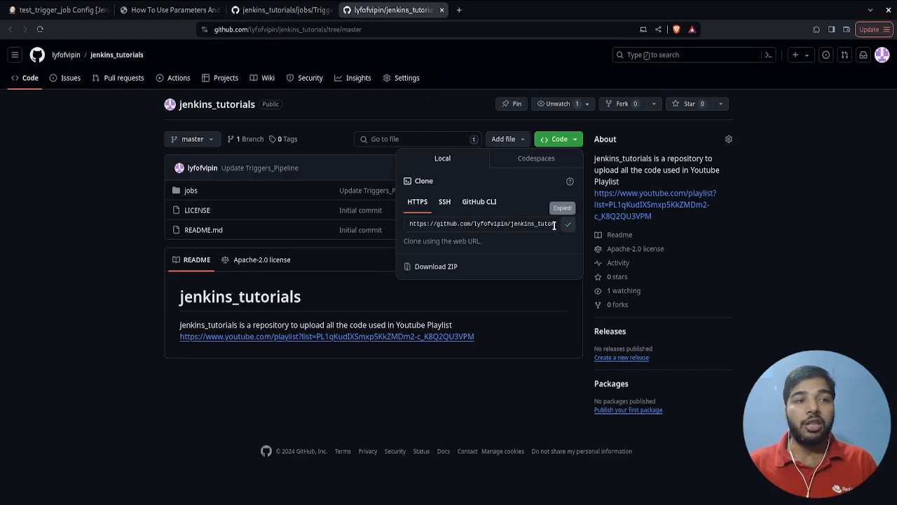
{"action": "left_click", "coordinate": [88, 12]}
{"action": "left_click", "coordinate": [271, 330]}
{"action": "key", "text": "ctrl+v"}
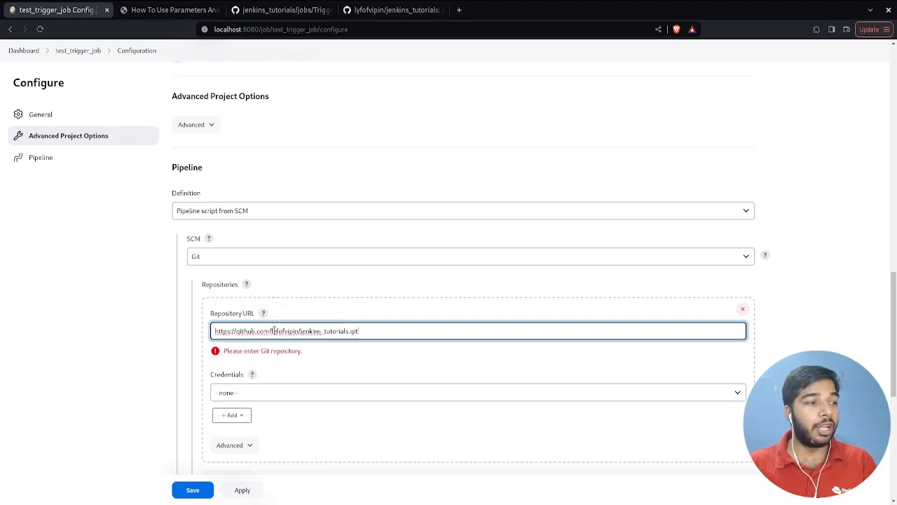
- Copy the path jobs/Triggers_Pipeline from GitHub, set it as the job's Script Path in Jenkins, and save the configuration
{"action": "scroll", "coordinate": [278, 320], "scroll_direction": "down", "scroll_amount": 5}
{"action": "left_click", "coordinate": [390, 10]}
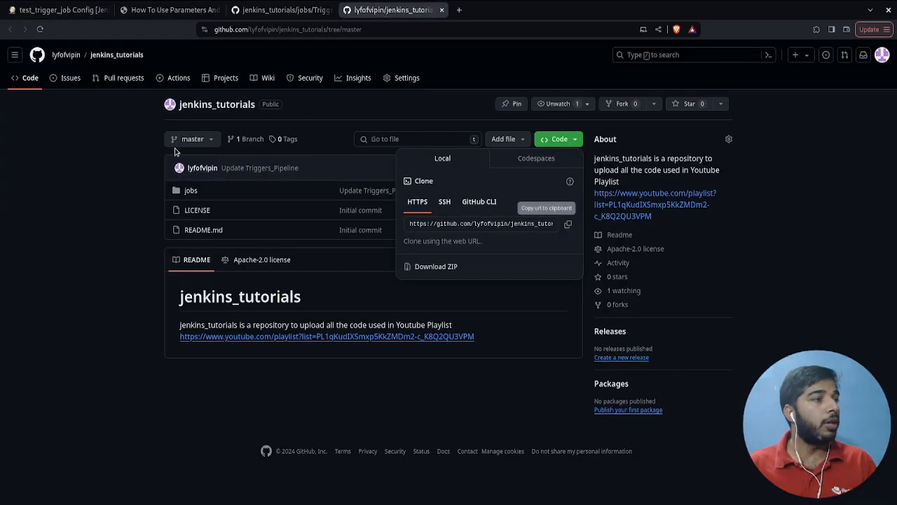
{"action": "left_click", "coordinate": [319, 11]}
{"action": "left_click", "coordinate": [346, 32]}
{"action": "left_click_drag", "start_coordinate": [381, 30], "coordinate": [487, 30]}
{"action": "key", "text": "ctrl+c"}
{"action": "key", "text": "ctrl+w"}
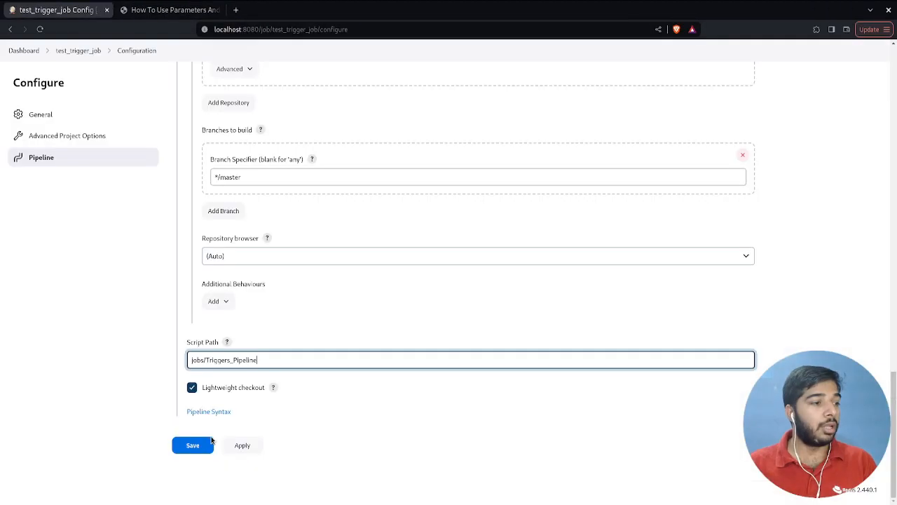
{"action": "left_click", "coordinate": [209, 443]}
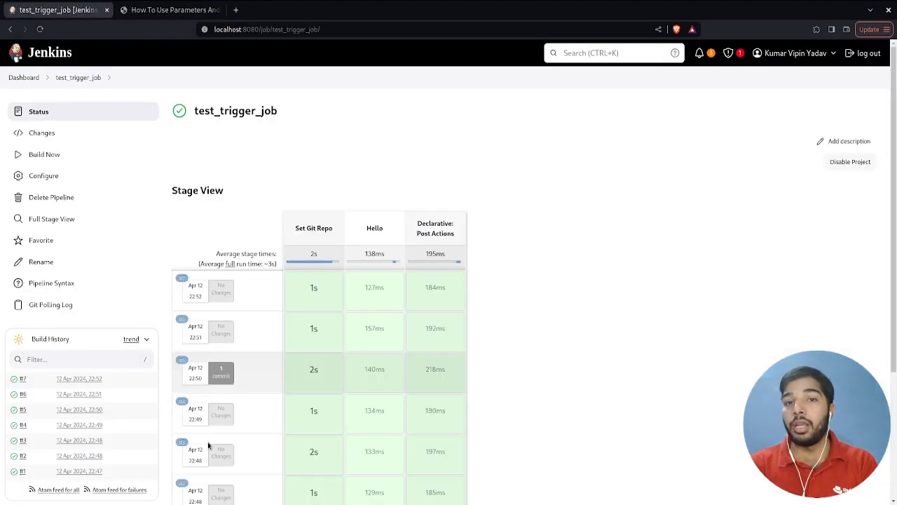
- Start a manual build of test_trigger_job and check the details and console output of build #8
{"action": "left_click", "coordinate": [67, 157]}
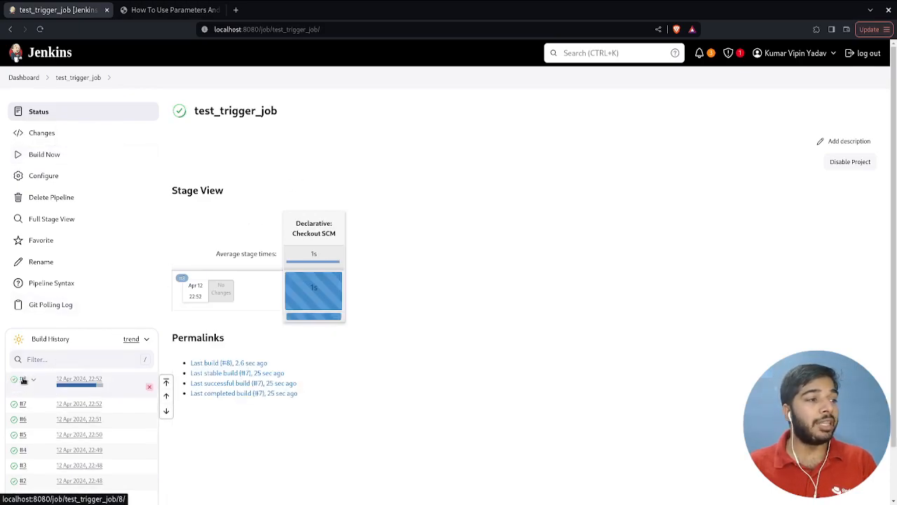
{"action": "left_click", "coordinate": [23, 379]}
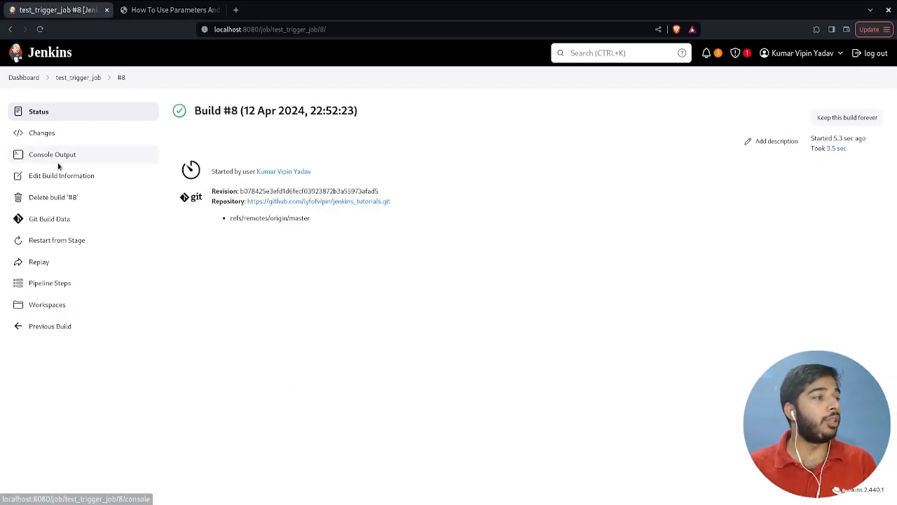
{"action": "left_click", "coordinate": [59, 164]}
{"action": "key", "text": "alt+Left"}
- Disable the Build after other projects are built and Build periodically triggers of test_trigger_job again, keeping Poll SCM, and save
{"action": "left_click", "coordinate": [79, 76]}
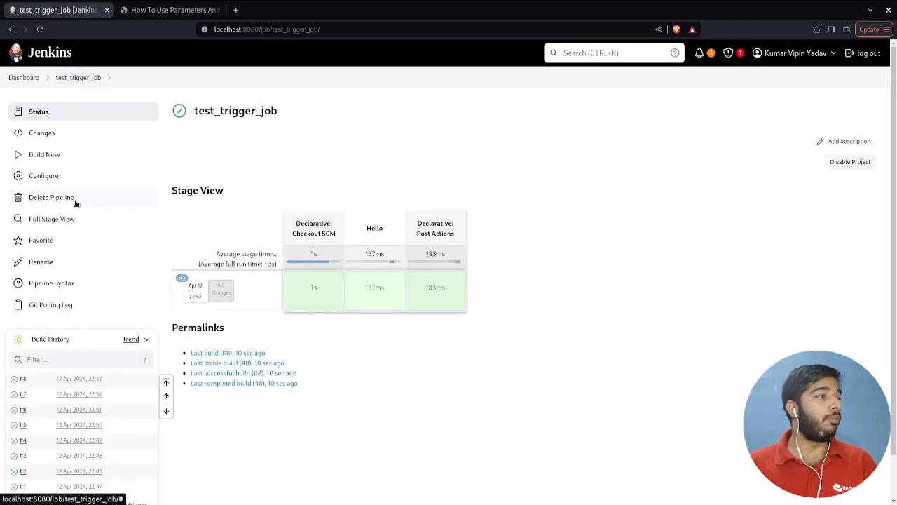
{"action": "left_click", "coordinate": [78, 174]}
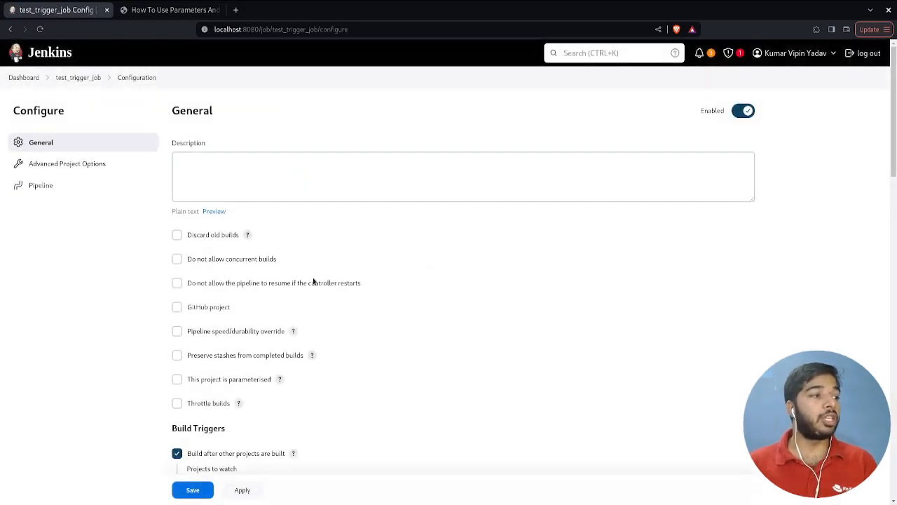
{"action": "scroll", "coordinate": [306, 304], "scroll_direction": "down", "scroll_amount": 5}
{"action": "left_click", "coordinate": [179, 168]}
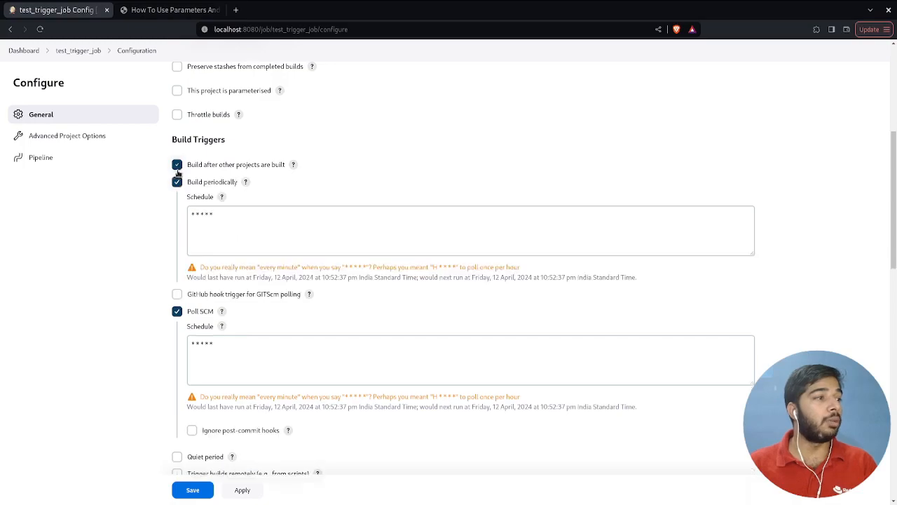
{"action": "scroll", "coordinate": [177, 312], "scroll_direction": "down", "scroll_amount": 1}
{"action": "left_click", "coordinate": [177, 124]}
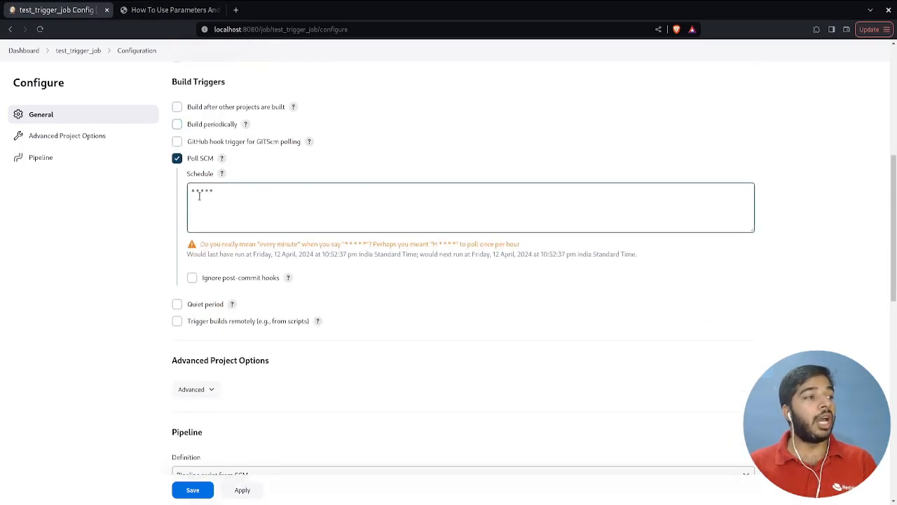
{"action": "scroll", "coordinate": [214, 232], "scroll_direction": "down", "scroll_amount": 5}
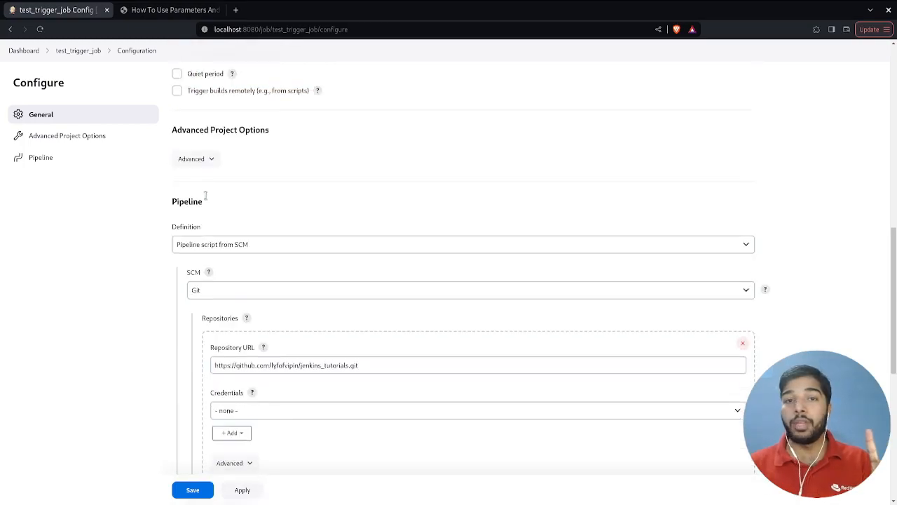
{"action": "left_click", "coordinate": [314, 249]}
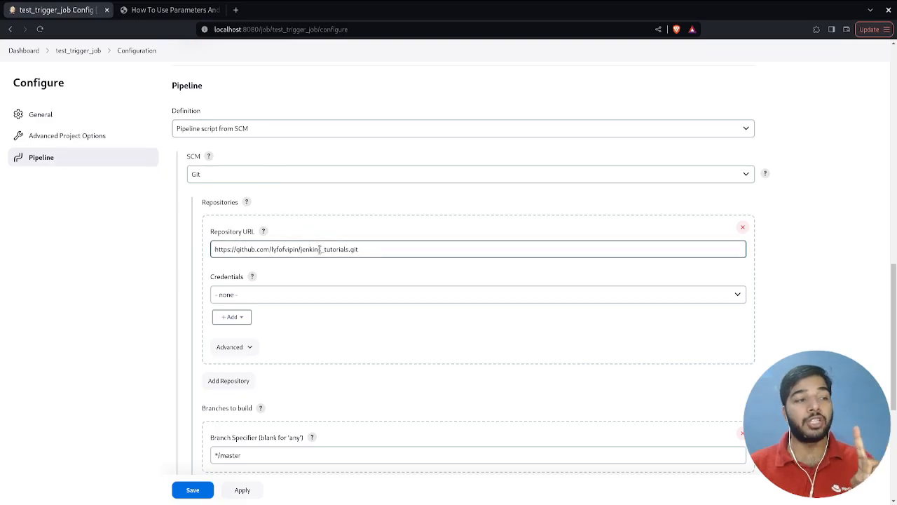
{"action": "left_click", "coordinate": [193, 489]}
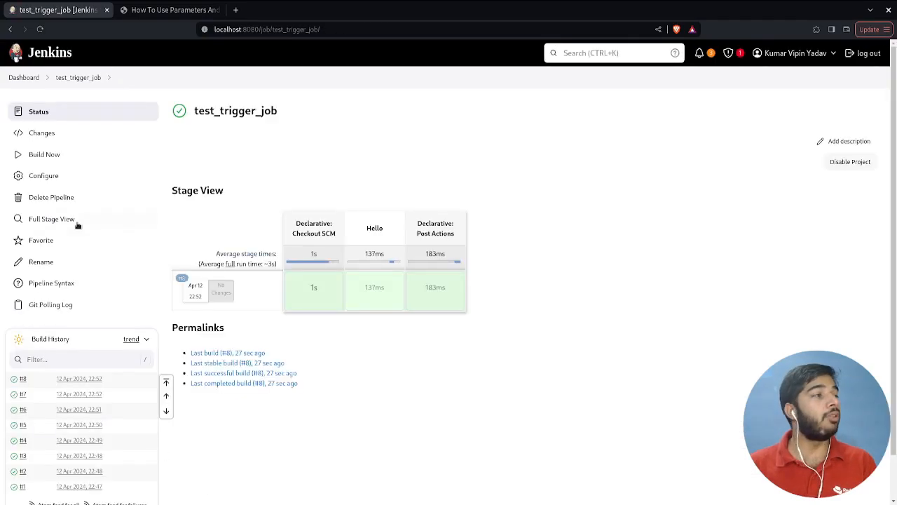
- Switch to the jenkins_tutorials repository on GitHub and commit an edit of README.md directly to master with the message Update README.md
{"action": "left_click", "coordinate": [183, 279]}
{"action": "key", "text": "ctrl+Tab"}
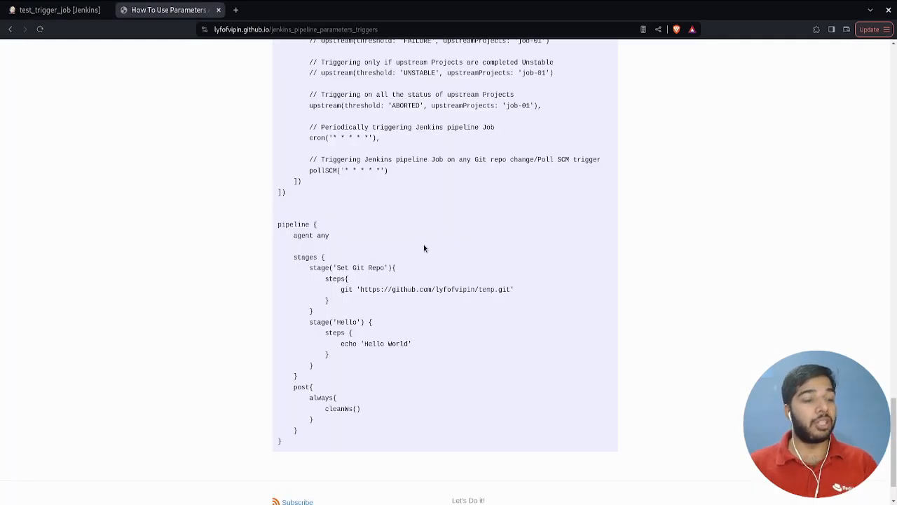
{"action": "key", "text": "ctrl+Tab"}
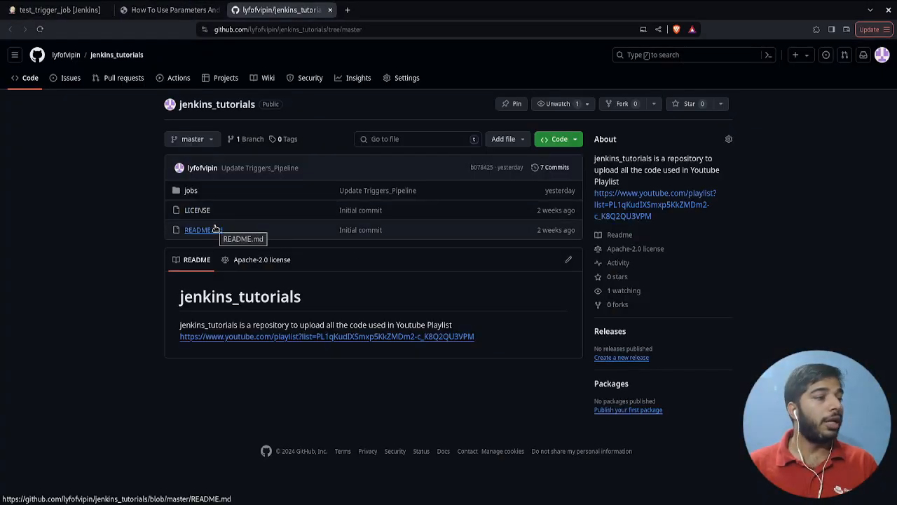
{"action": "left_click", "coordinate": [569, 259]}
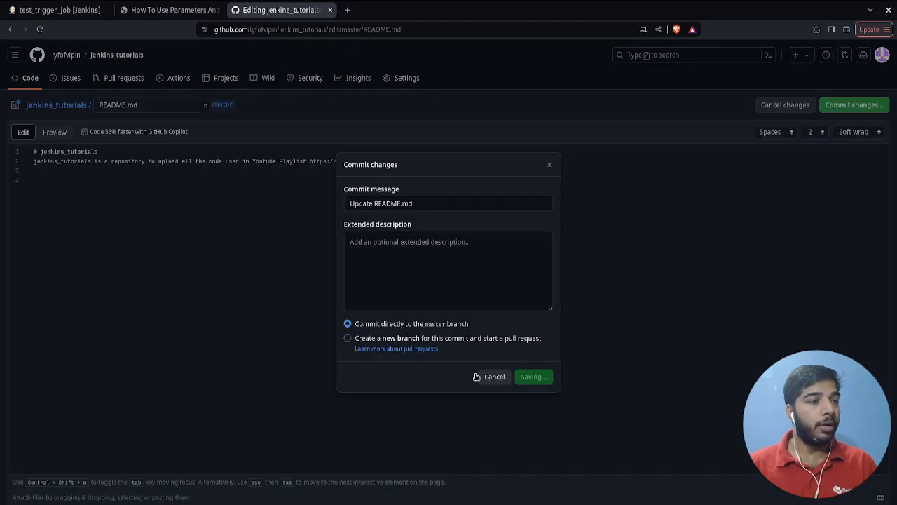
- Return to test_trigger_job in Jenkins, open build #9 and examine its start cause, Git checkout and Hello stage in the console output
{"action": "key", "text": "ctrl+Tab"}
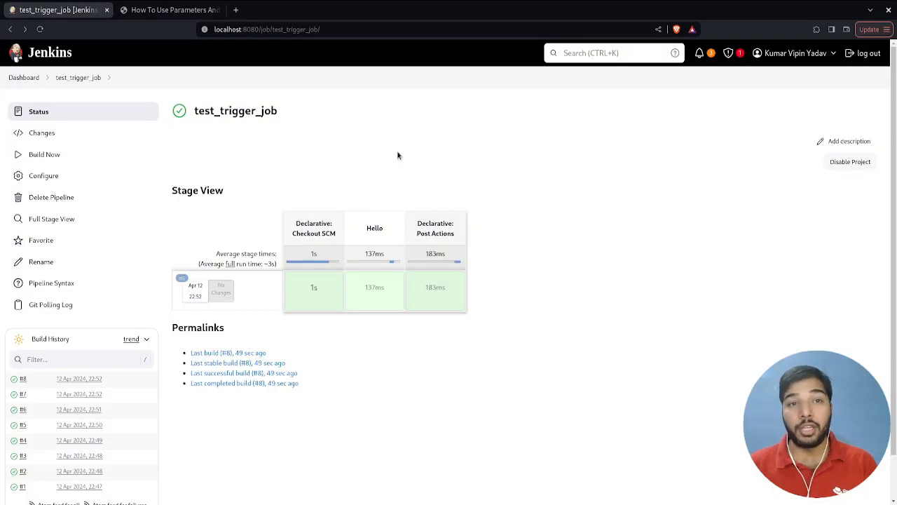
{"action": "key", "text": "ctrl+r"}
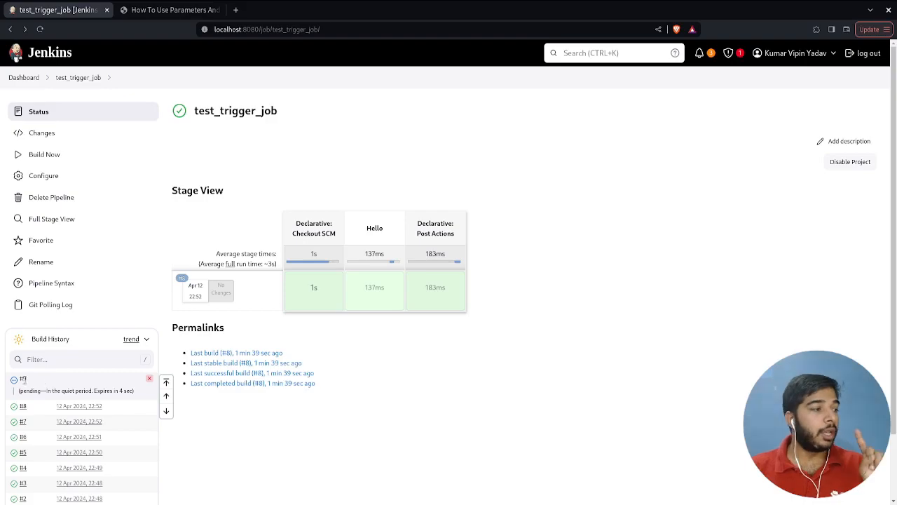
{"action": "left_click", "coordinate": [24, 379]}
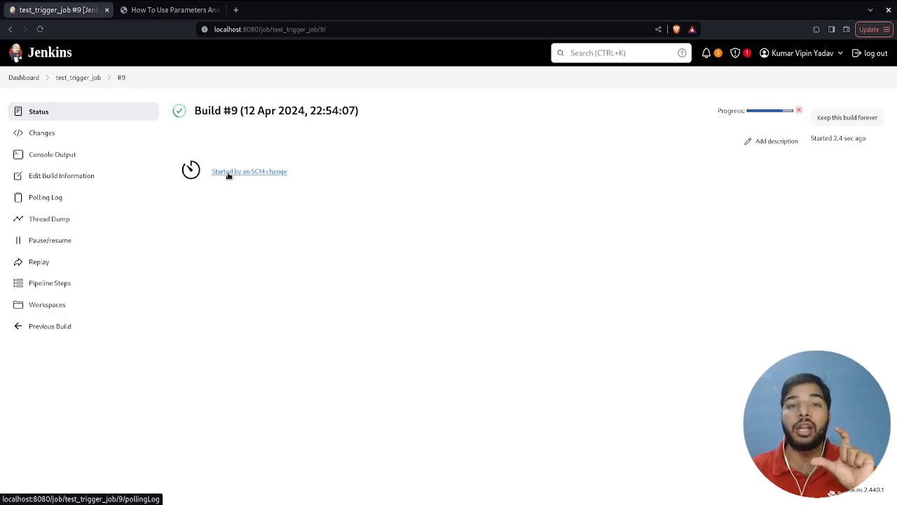
{"action": "left_click", "coordinate": [70, 154]}
{"action": "scroll", "coordinate": [351, 245], "scroll_direction": "down", "scroll_amount": 5}
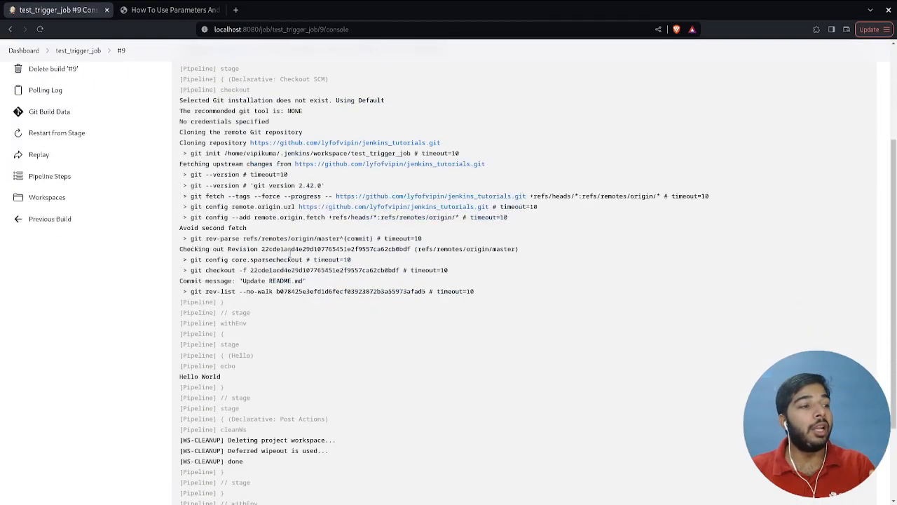
{"action": "left_click_drag", "start_coordinate": [236, 98], "coordinate": [356, 226]}
{"action": "left_click", "coordinate": [364, 236]}
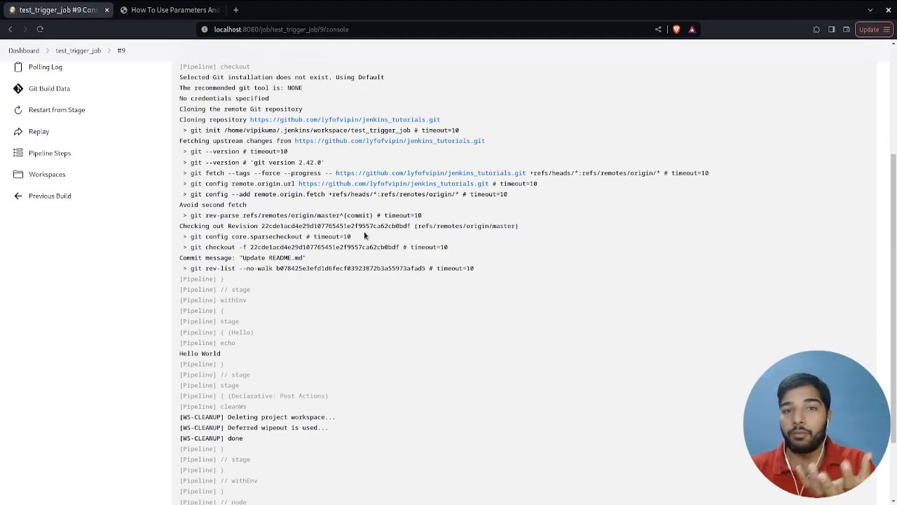
{"action": "scroll", "coordinate": [241, 284], "scroll_direction": "down", "scroll_amount": 3}
{"action": "triple_click", "coordinate": [238, 267]}
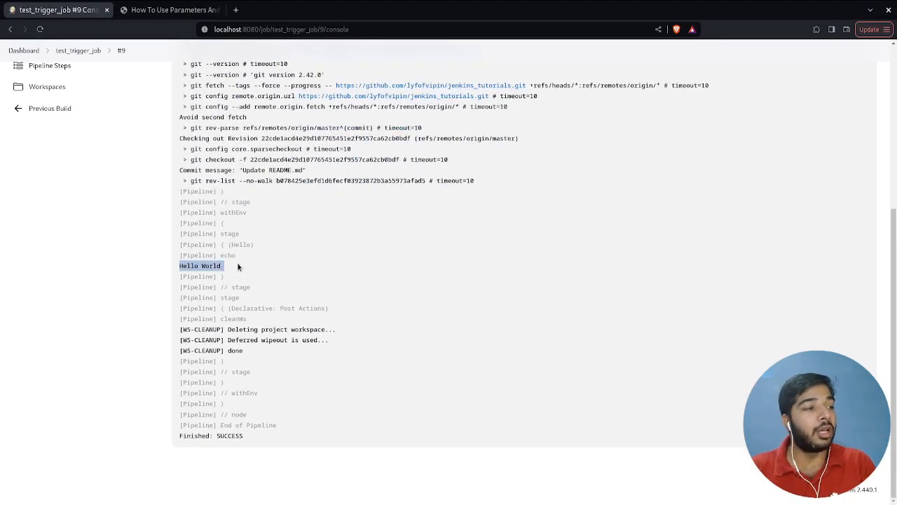
{"action": "left_click", "coordinate": [239, 246]}
{"action": "double_click", "coordinate": [241, 245]}
{"action": "left_click", "coordinate": [220, 278]}
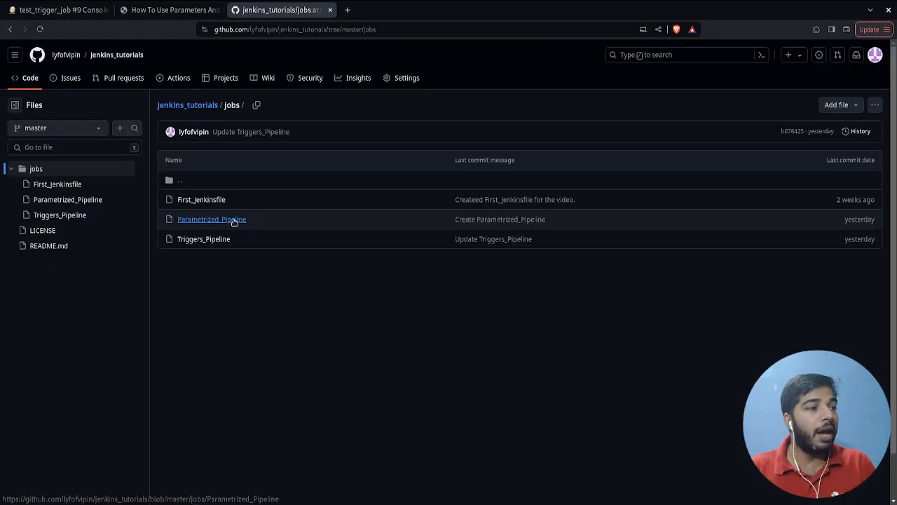
- View jobs/Parametrized_Pipeline in the jenkins_tutorials repository on GitHub and the pipeline Definition options in test_trigger_job's configuration
{"action": "left_click", "coordinate": [234, 220]}
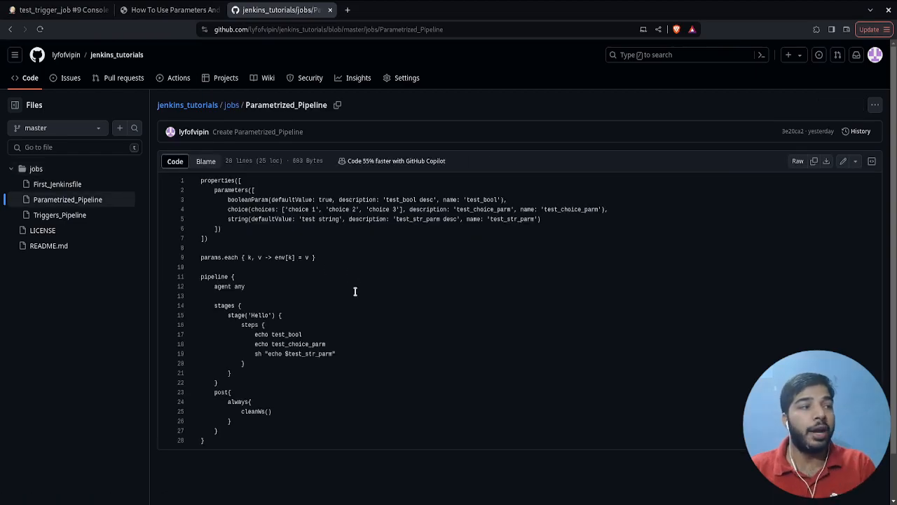
{"action": "left_click", "coordinate": [384, 260]}
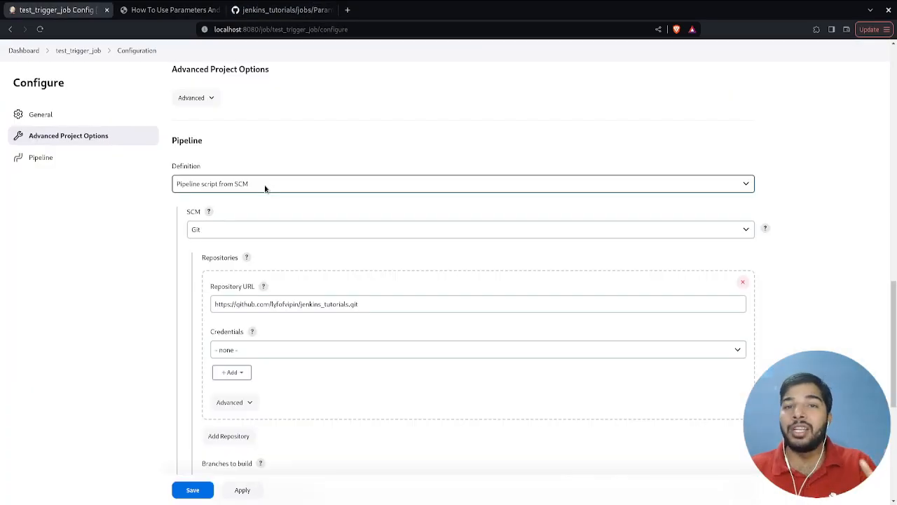
{"action": "left_click", "coordinate": [265, 186]}
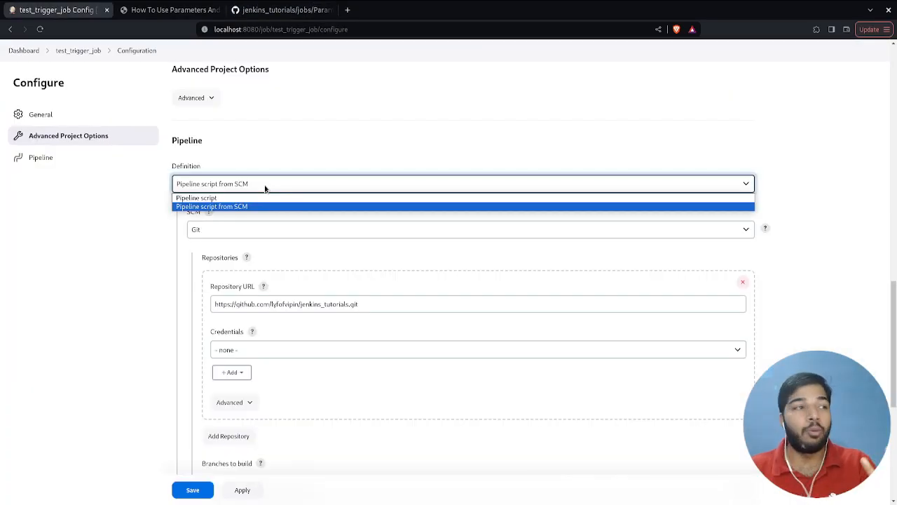
{"action": "left_click", "coordinate": [393, 138]}
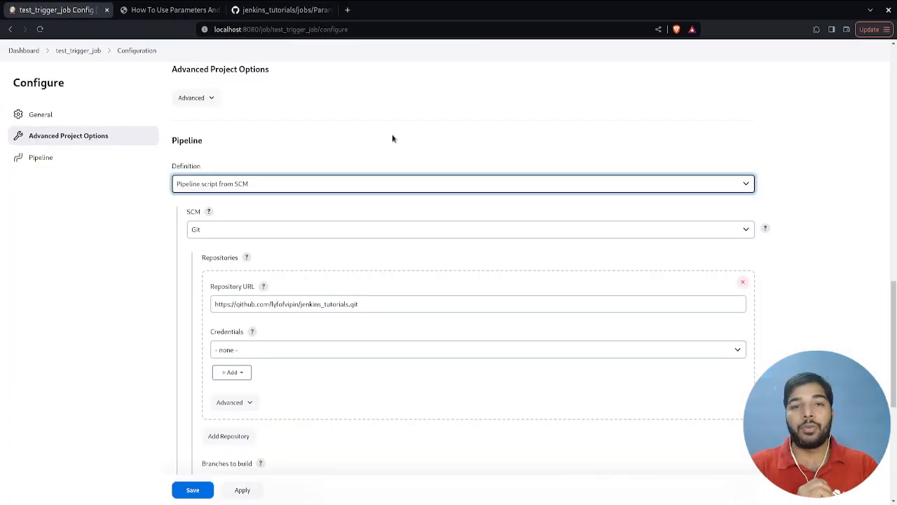